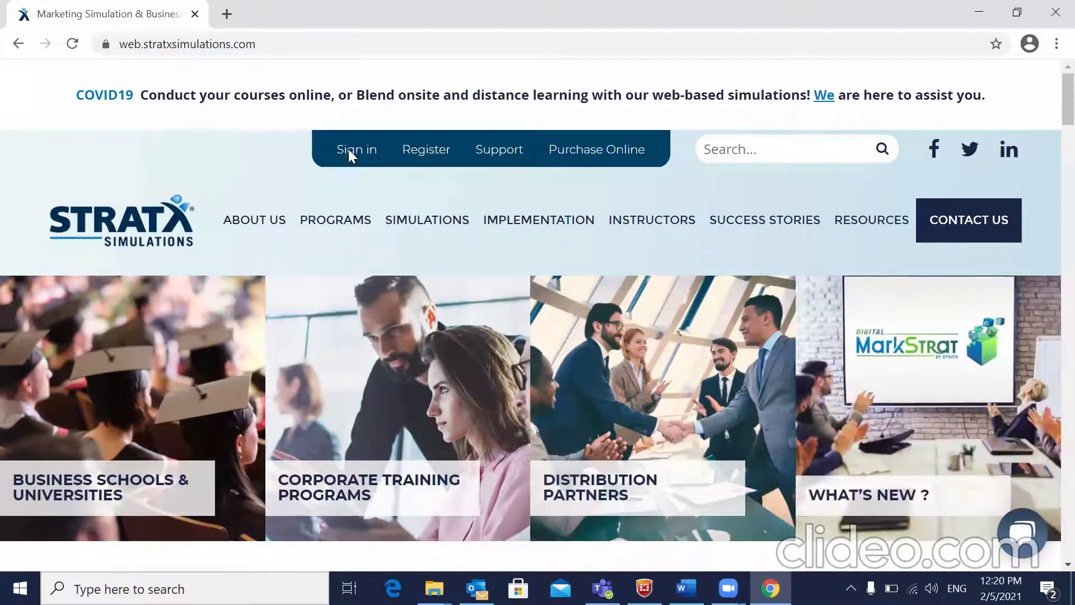
Sign in to the StratX site as an instructor or teaching assistant, filling the user name and password from the first saved login
click(348, 151)
right_click(364, 208)
click(364, 209)
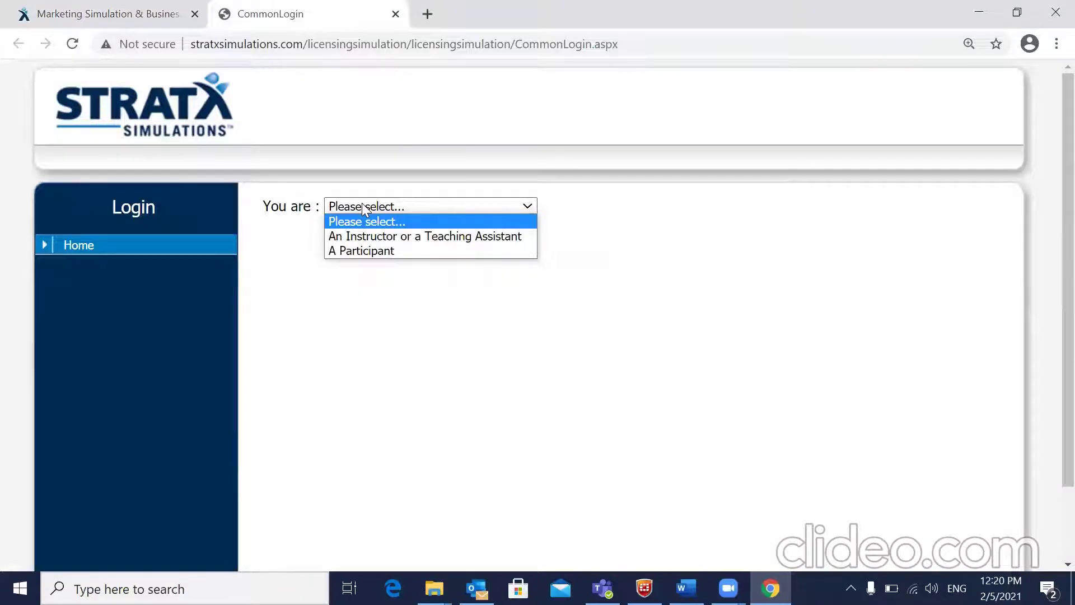
click(379, 236)
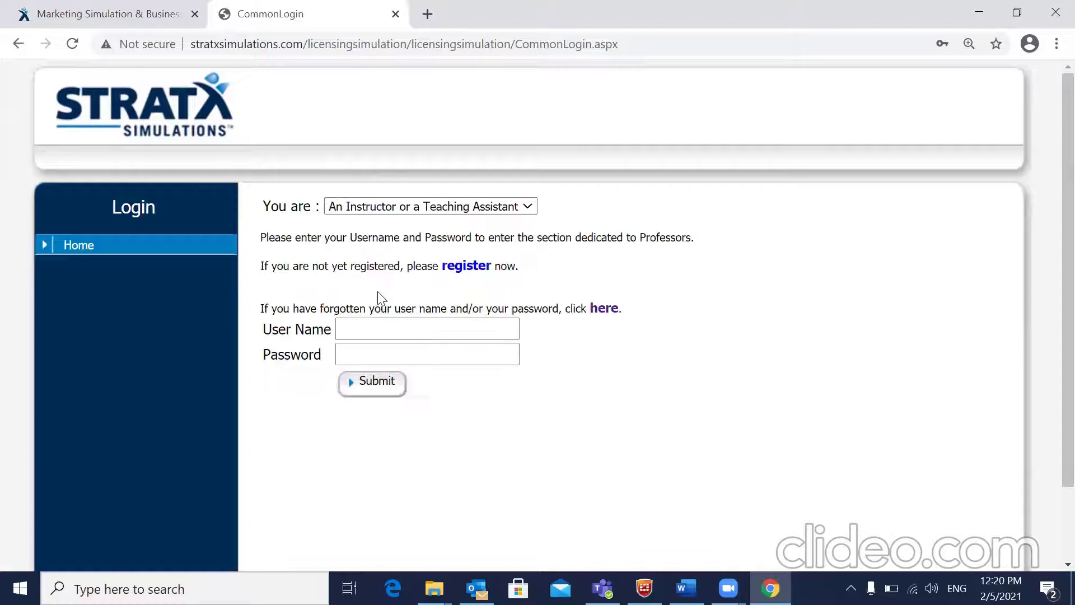
click(383, 327)
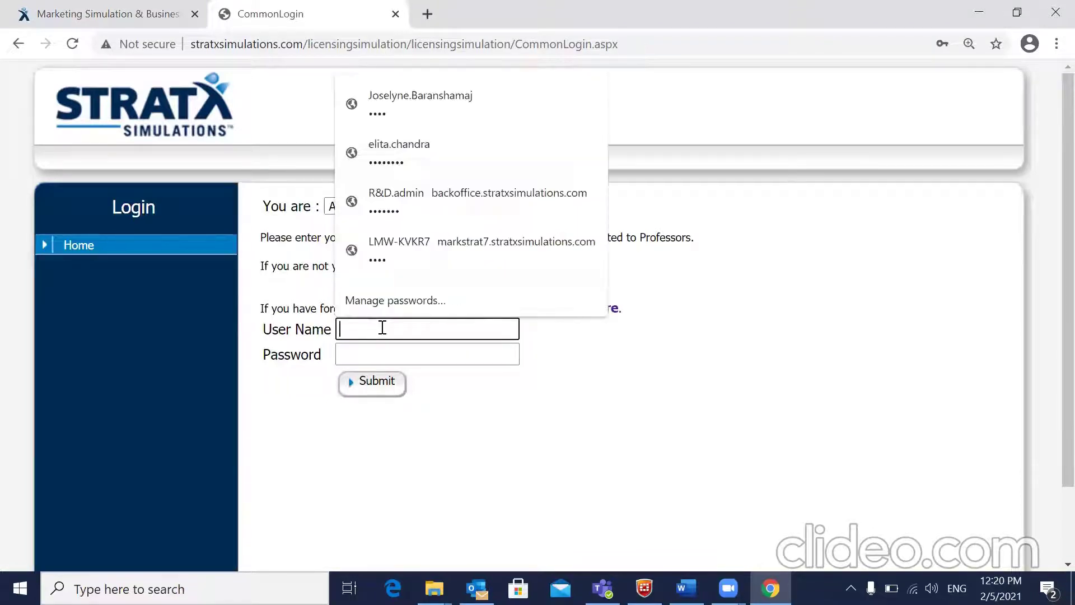
click(398, 104)
click(368, 387)
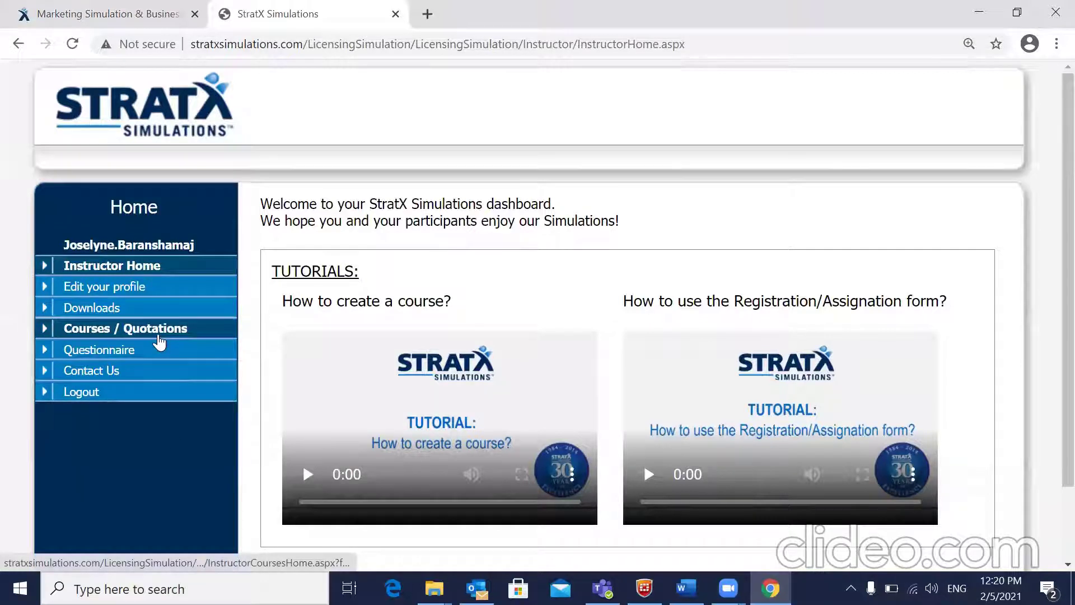
Start a new course under Courses / Quotations and name it Digital MediaPRO
click(159, 342)
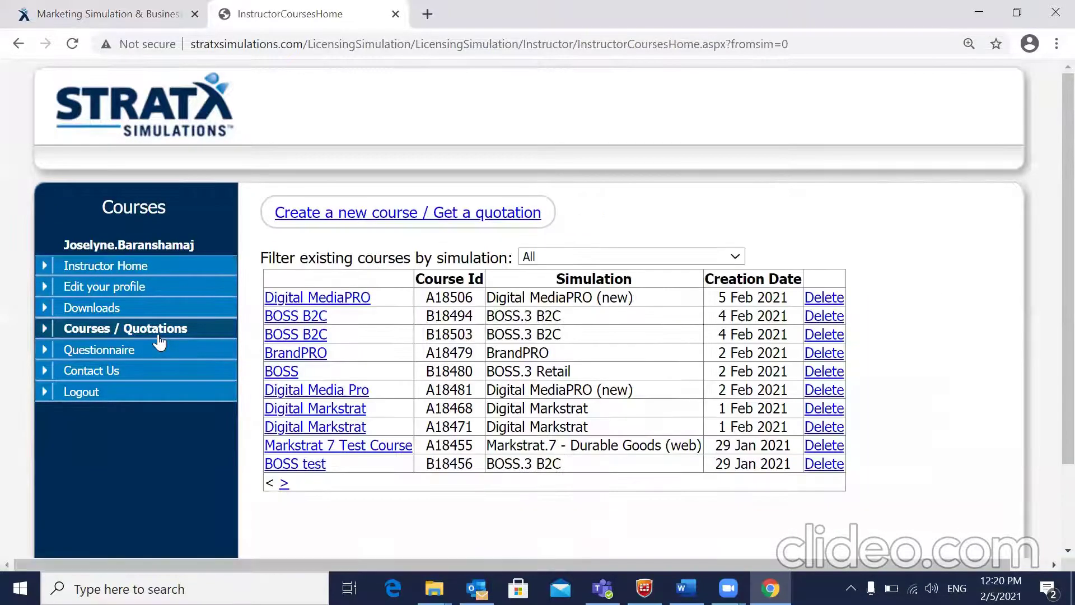
click(400, 219)
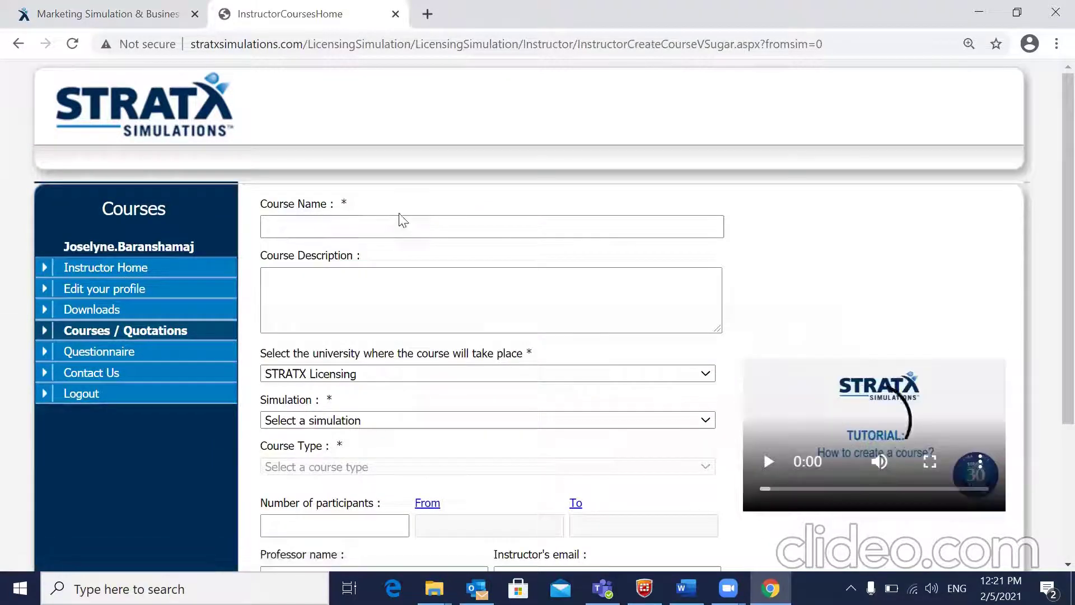
click(387, 223)
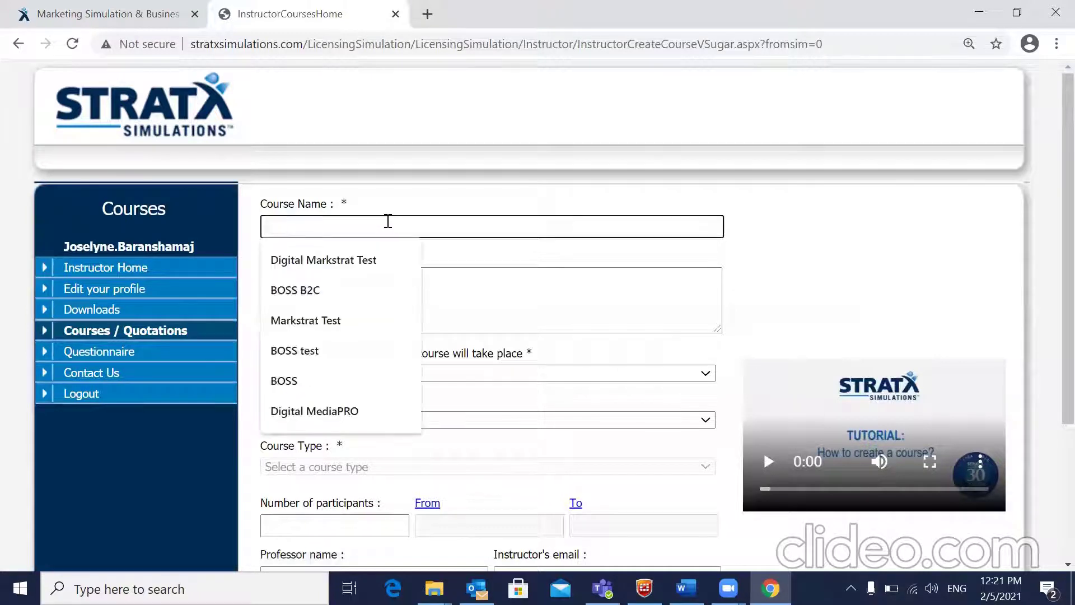
text(Digital)
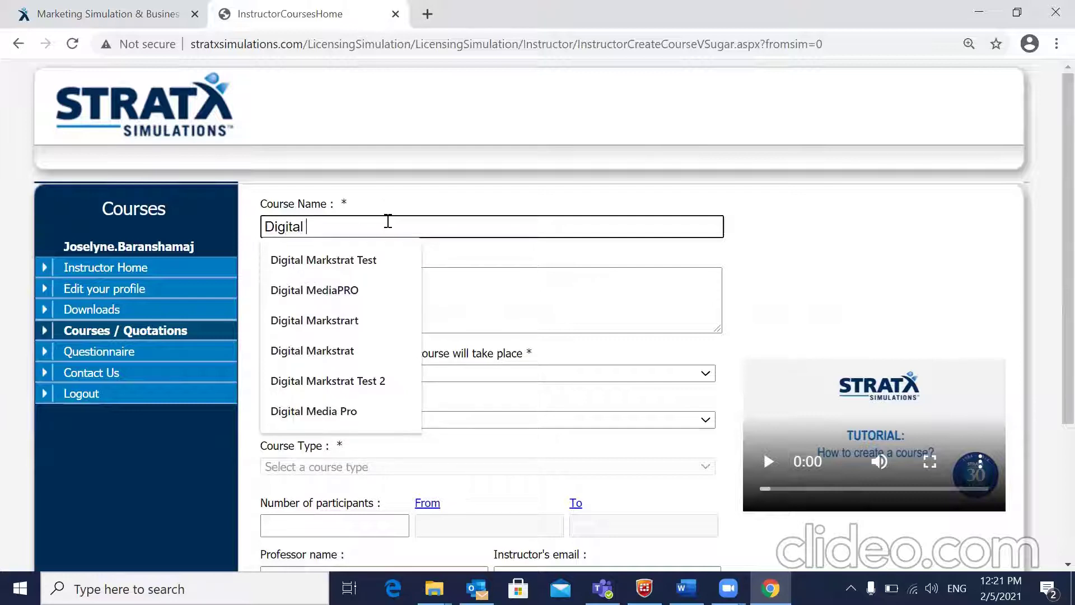
text( MediaPRO)
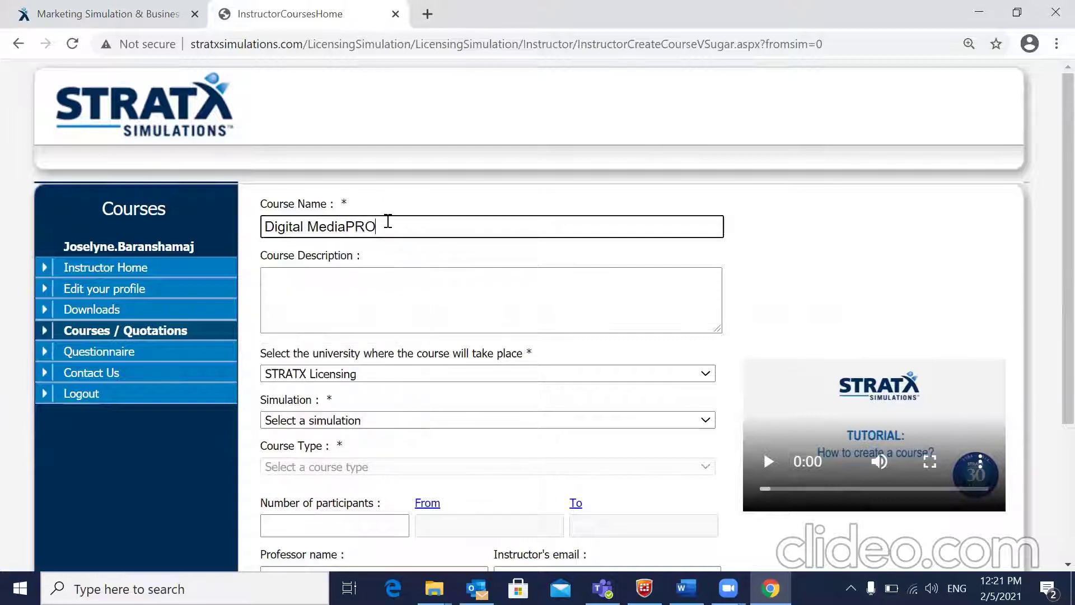
Leave the description empty, keep STRATX Licensing as the university, and choose the Digital MediaPRO (new) simulation
click(414, 283)
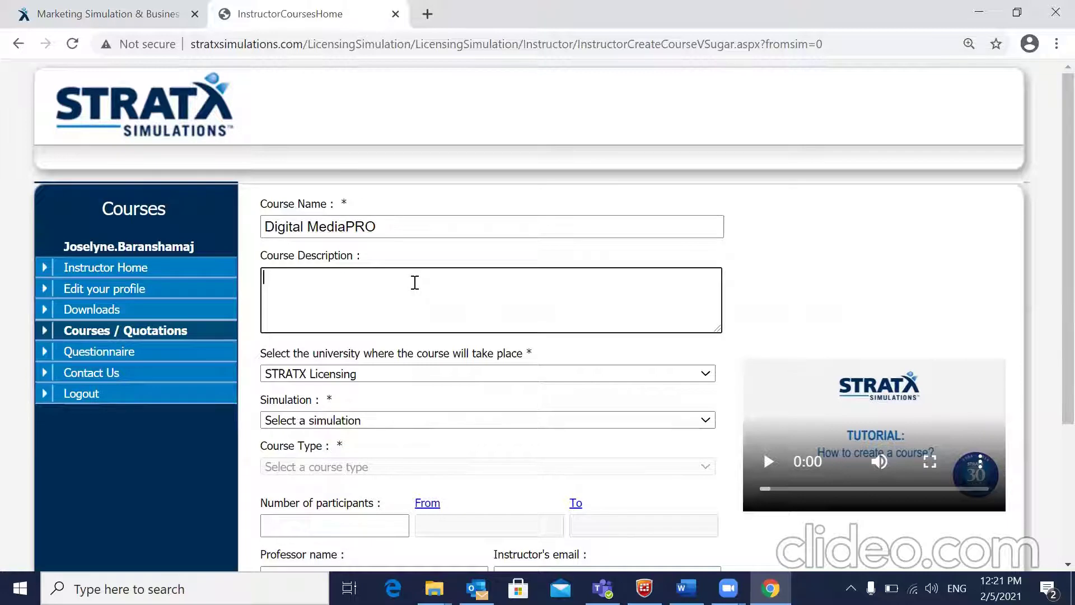
scroll(414, 283, down, 2)
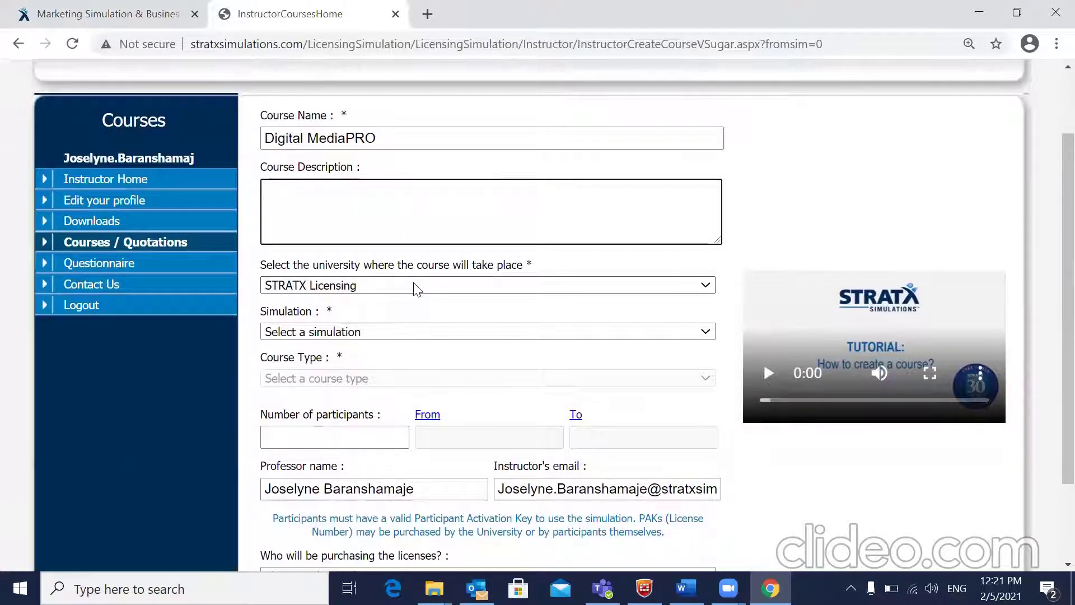
click(414, 287)
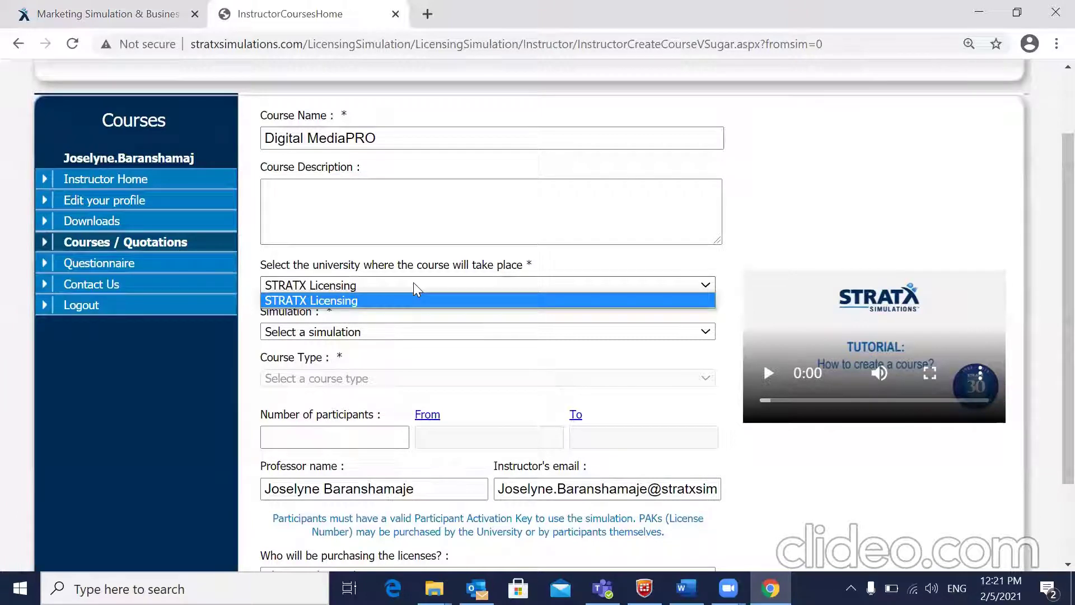
click(413, 287)
scroll(413, 287, down, 2)
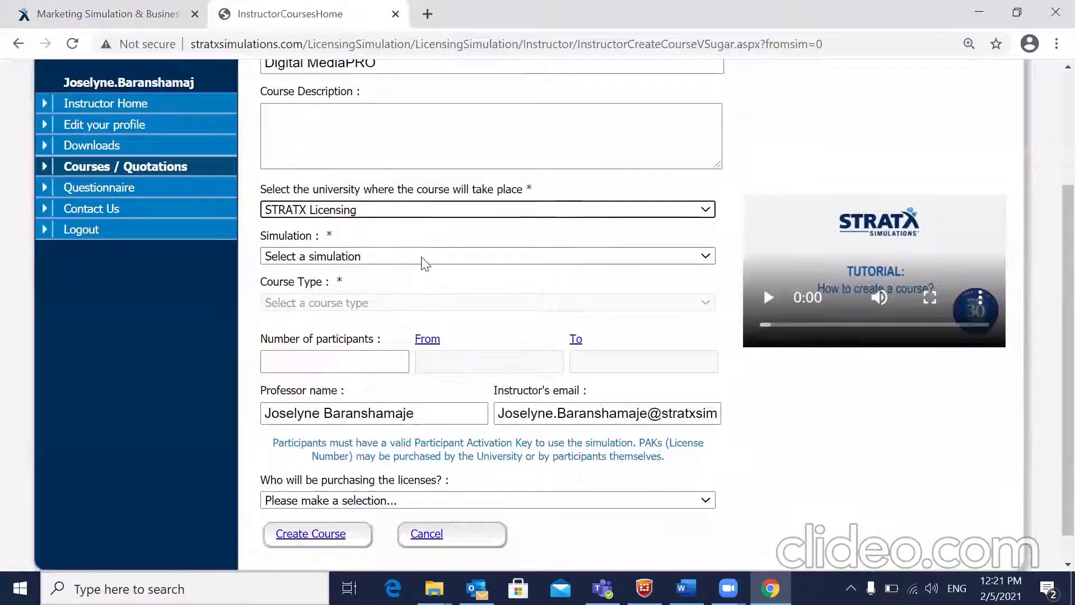
click(423, 261)
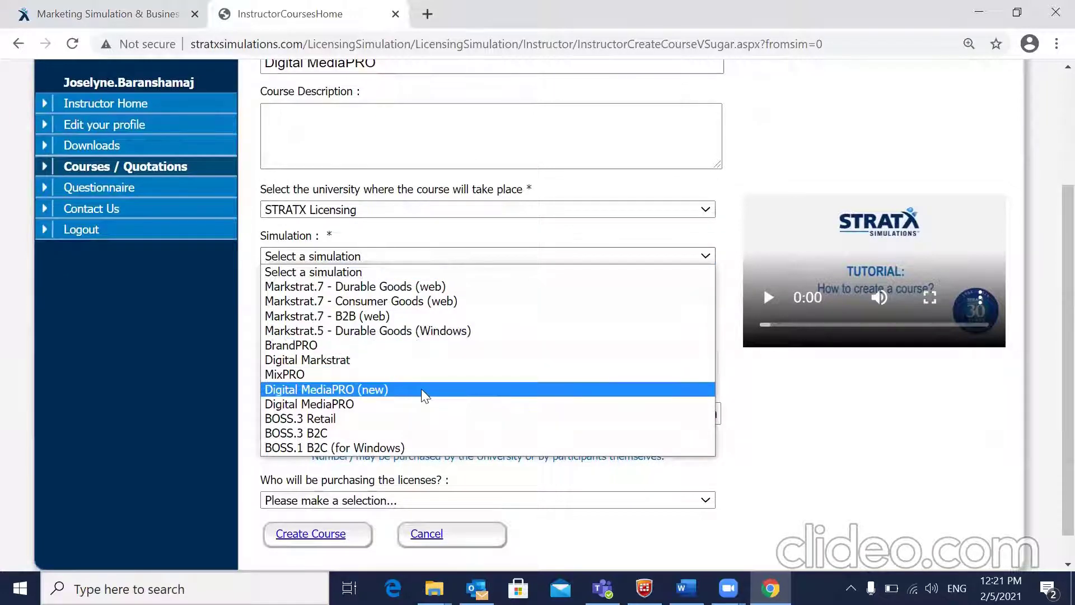
click(421, 390)
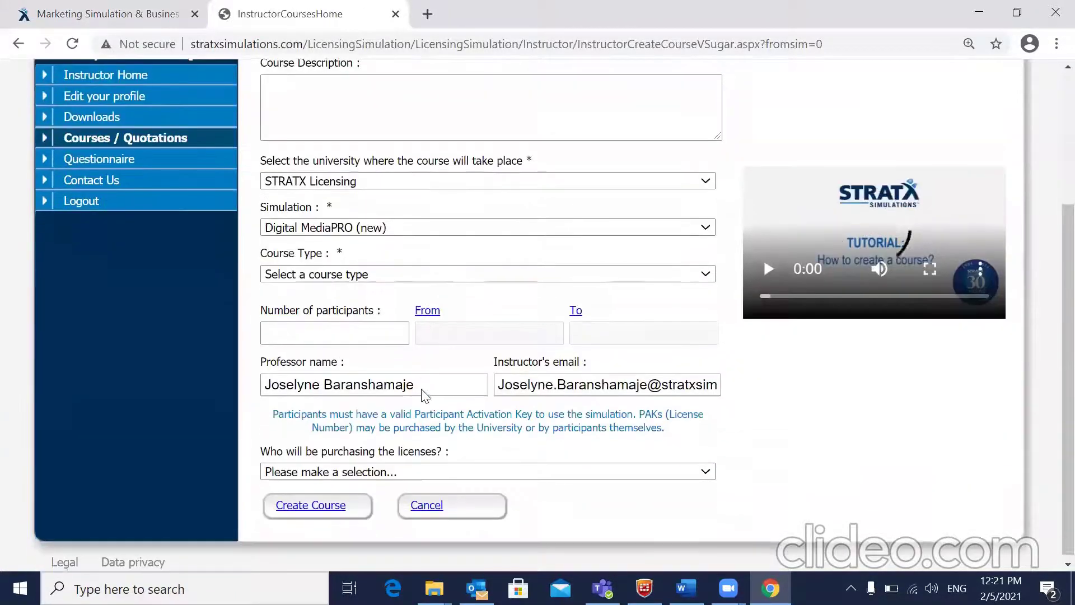
Set the course type to A – Full-time Programs and the number of participants to 30
click(374, 283)
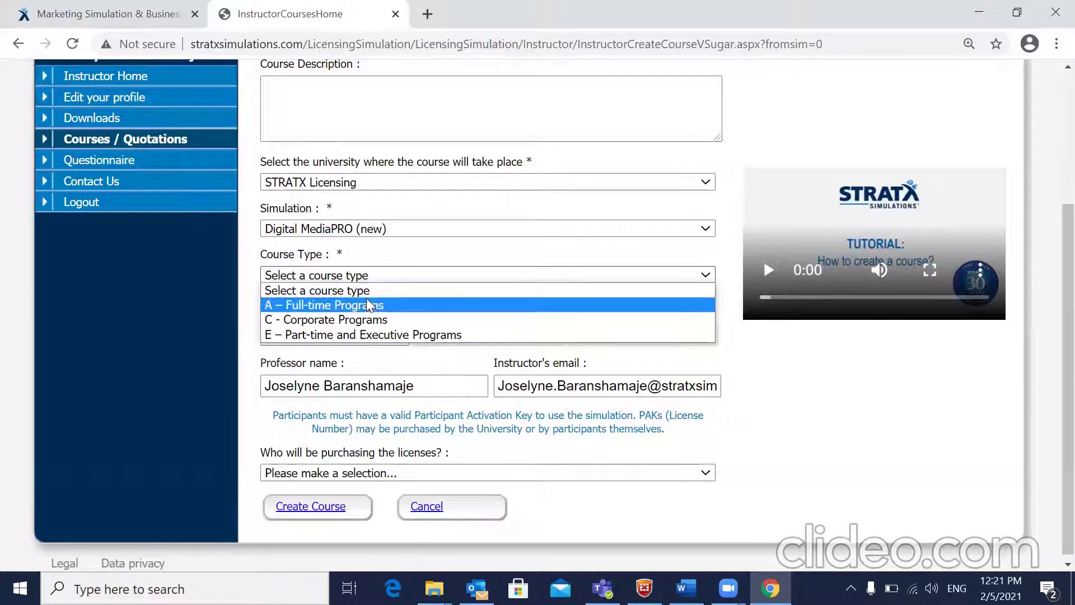
click(367, 305)
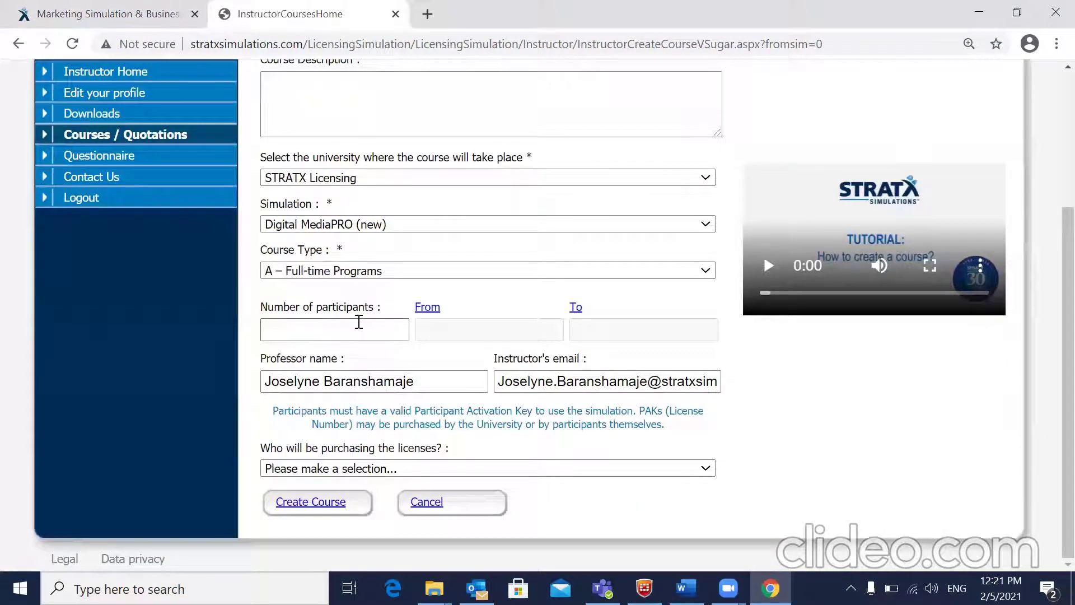
click(359, 322)
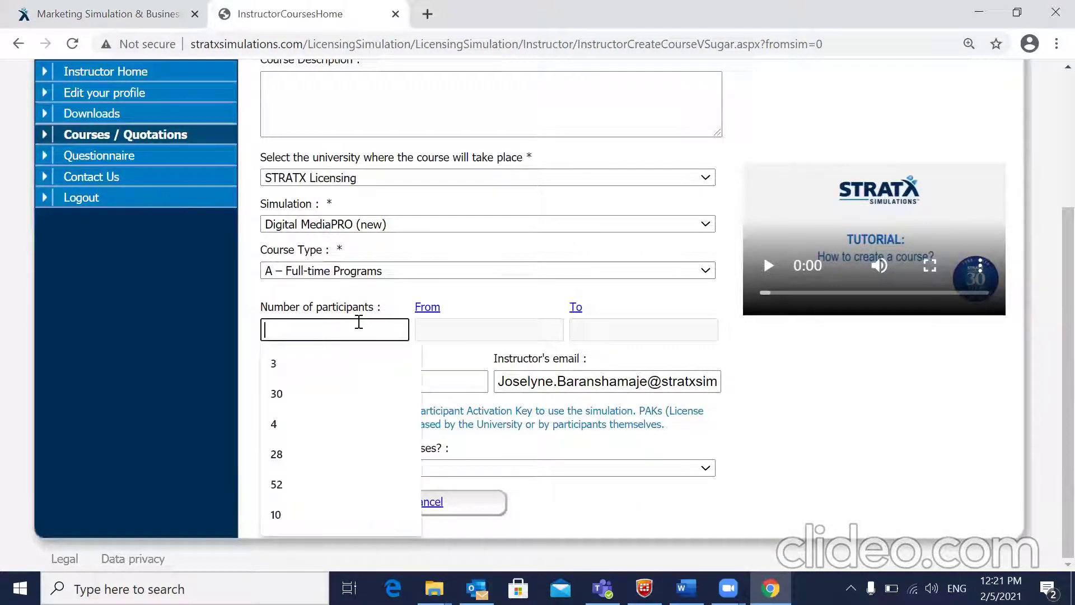
text(30)
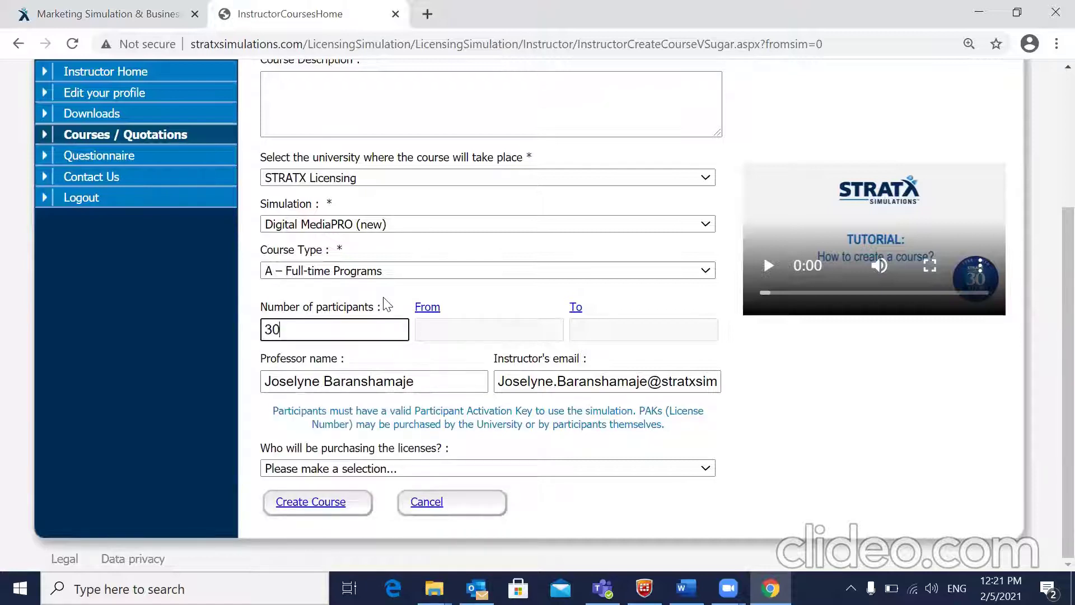
Set the course dates to run from 2021-02-05 to 2021-02-26
click(429, 308)
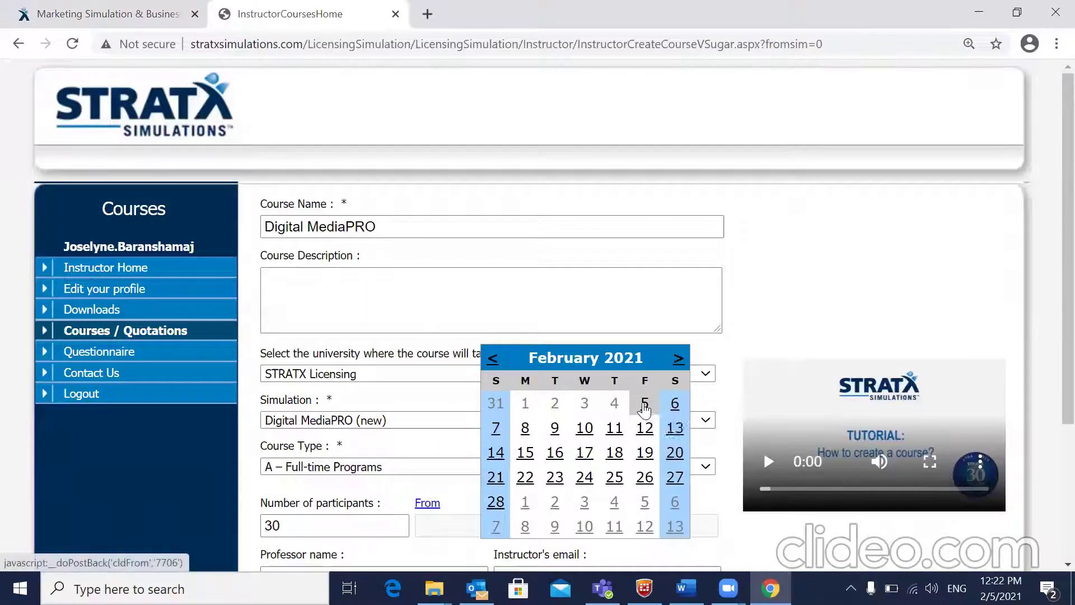
click(644, 407)
scroll(644, 410, down, 2)
scroll(643, 410, down, 2)
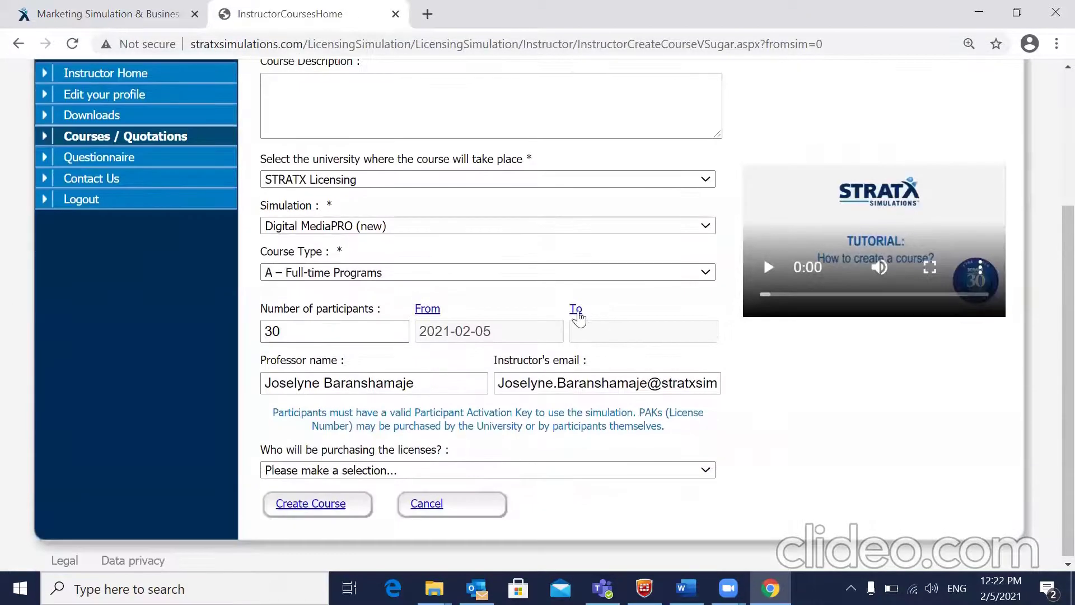
click(576, 309)
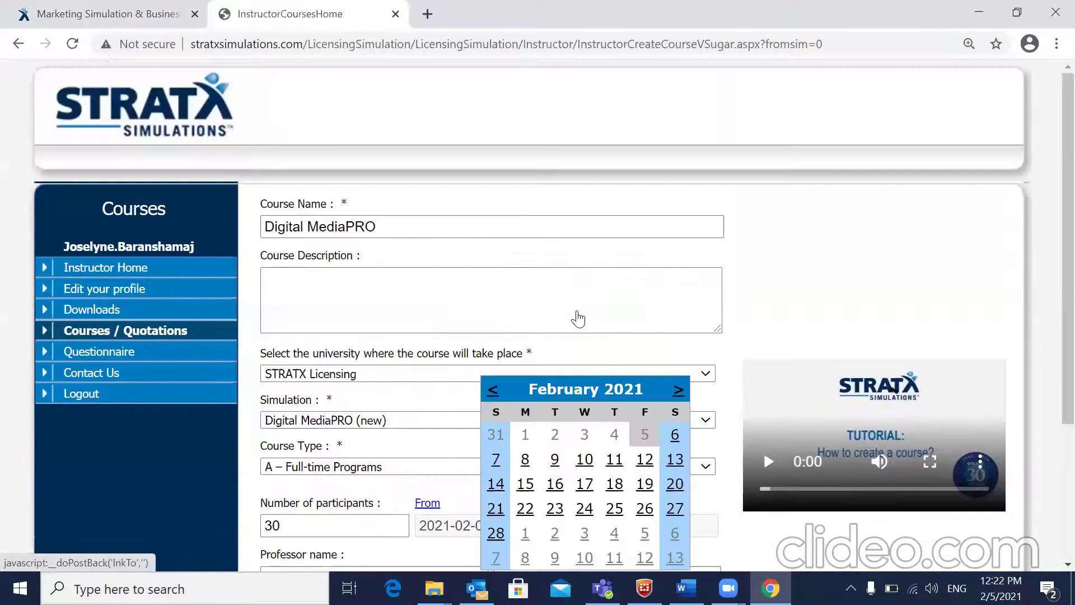
scroll(578, 317, down, 2)
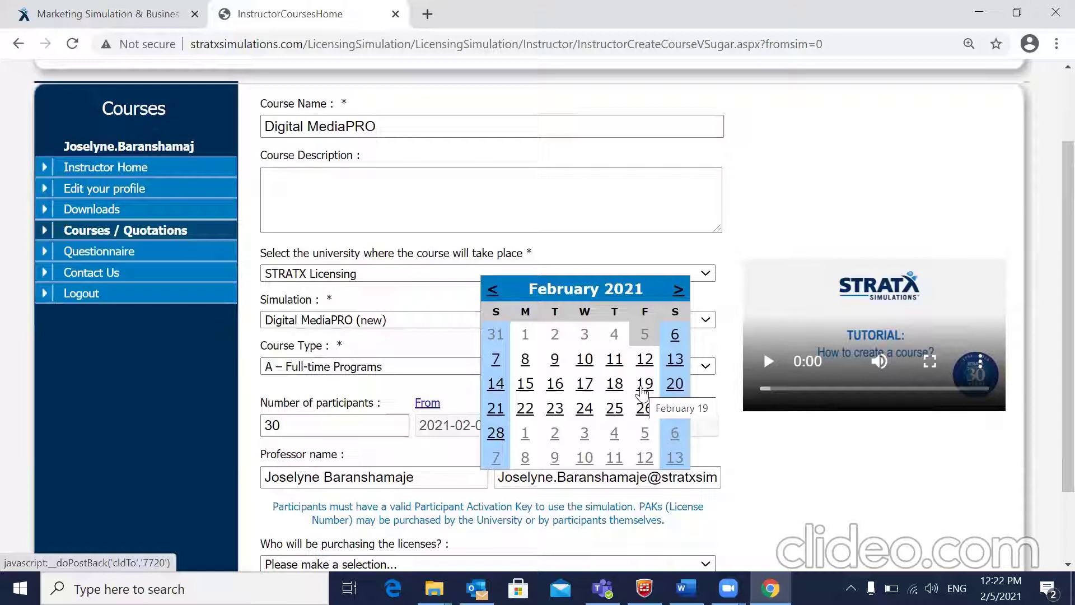
click(646, 412)
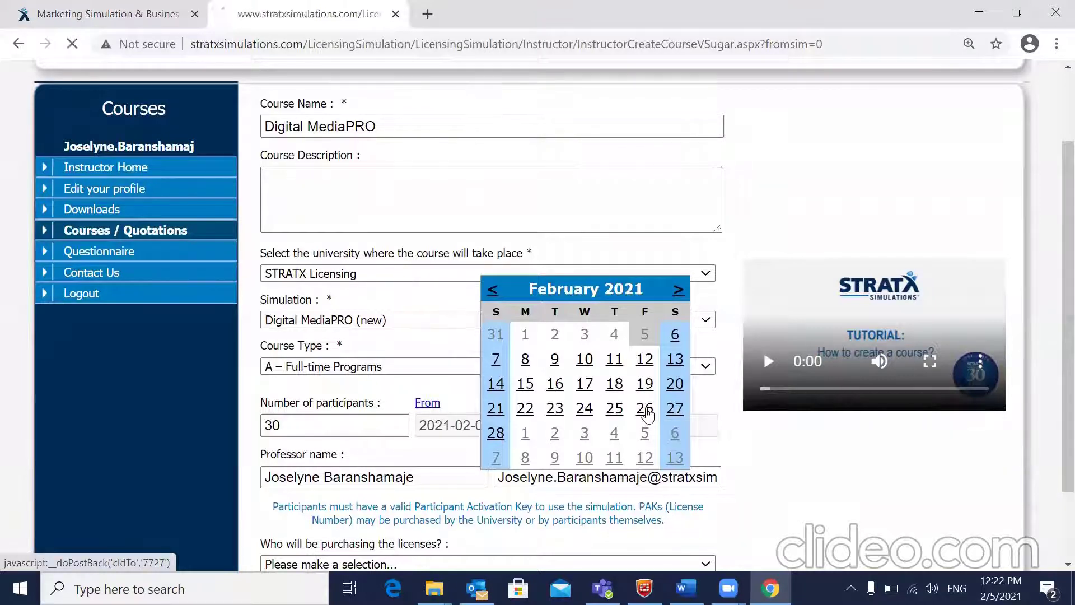
scroll(644, 413, down, 3)
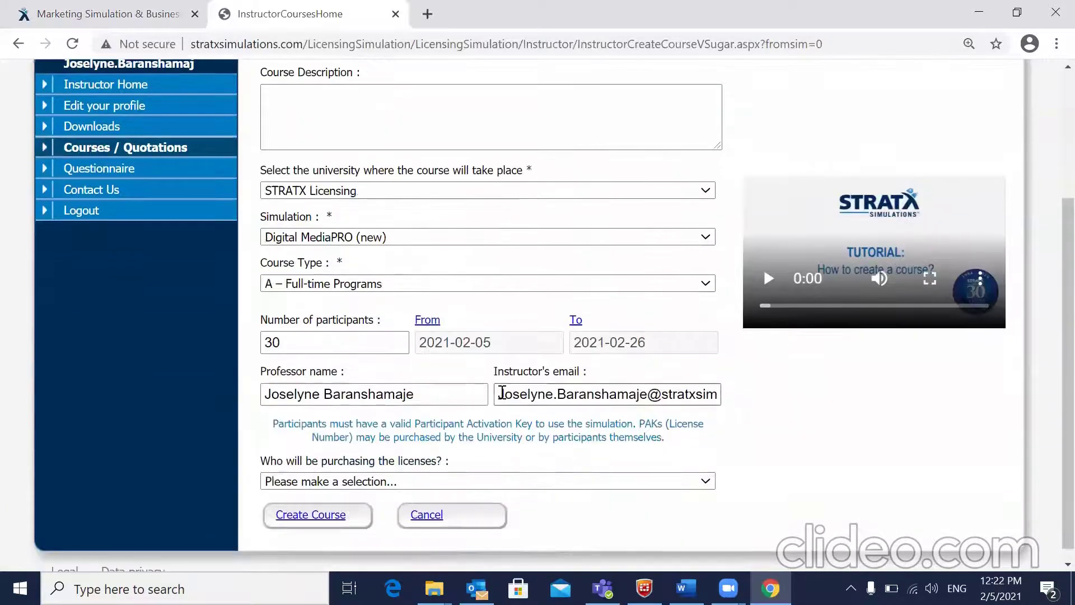
Choose Test Course as the license purchasing option, create the course, and continue to the course list
scroll(502, 392, down, 1)
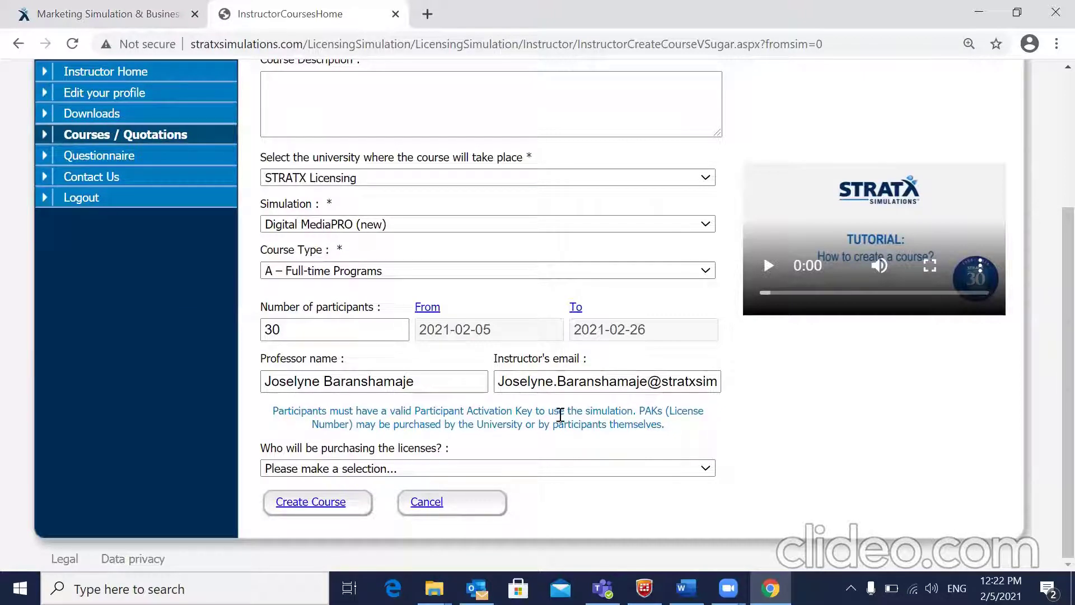
click(424, 471)
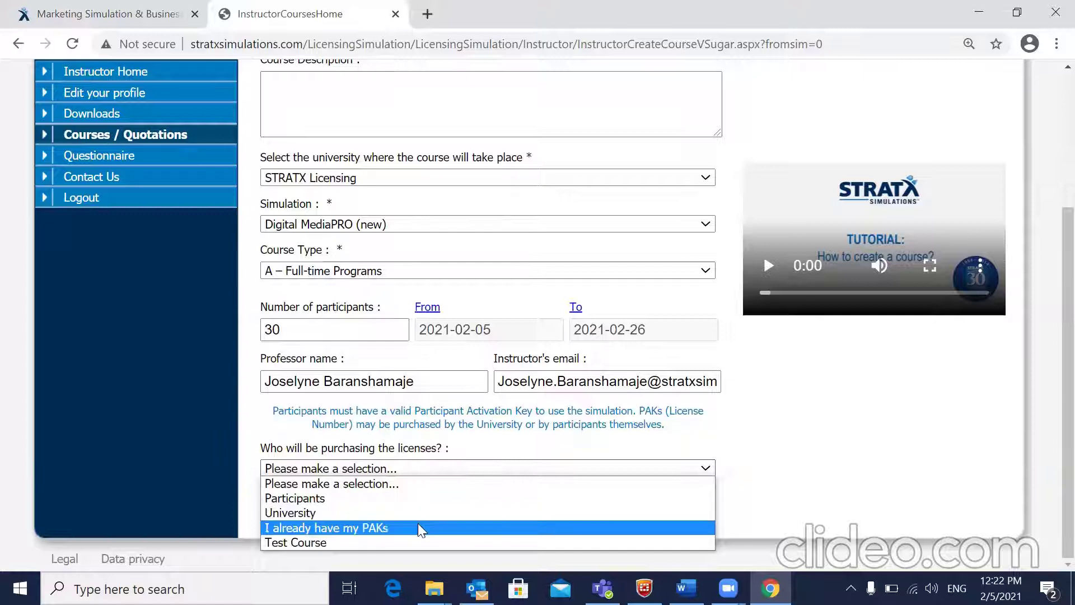
click(387, 542)
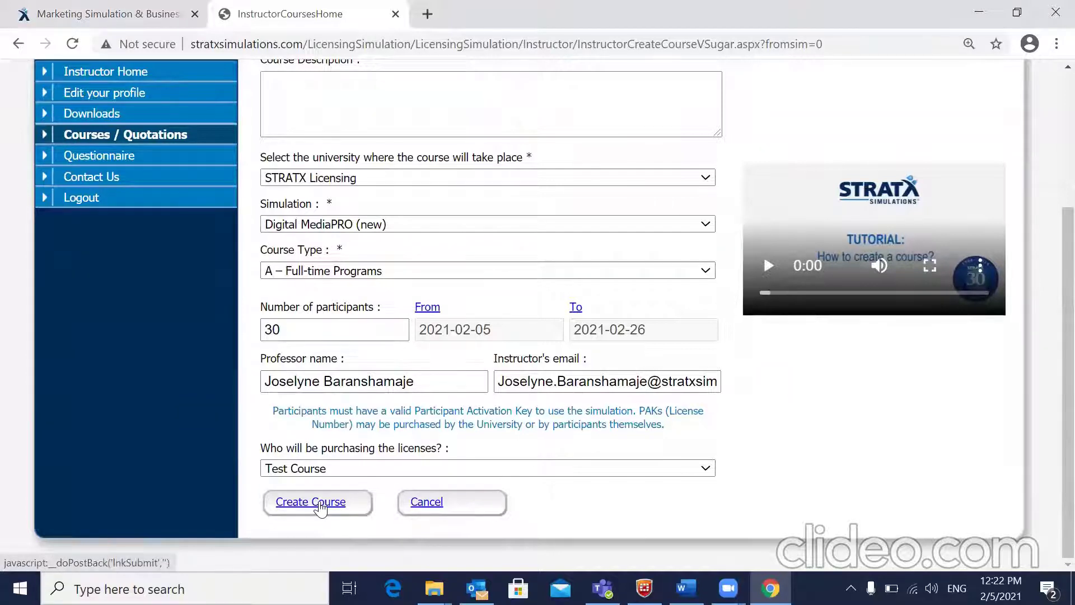
click(320, 507)
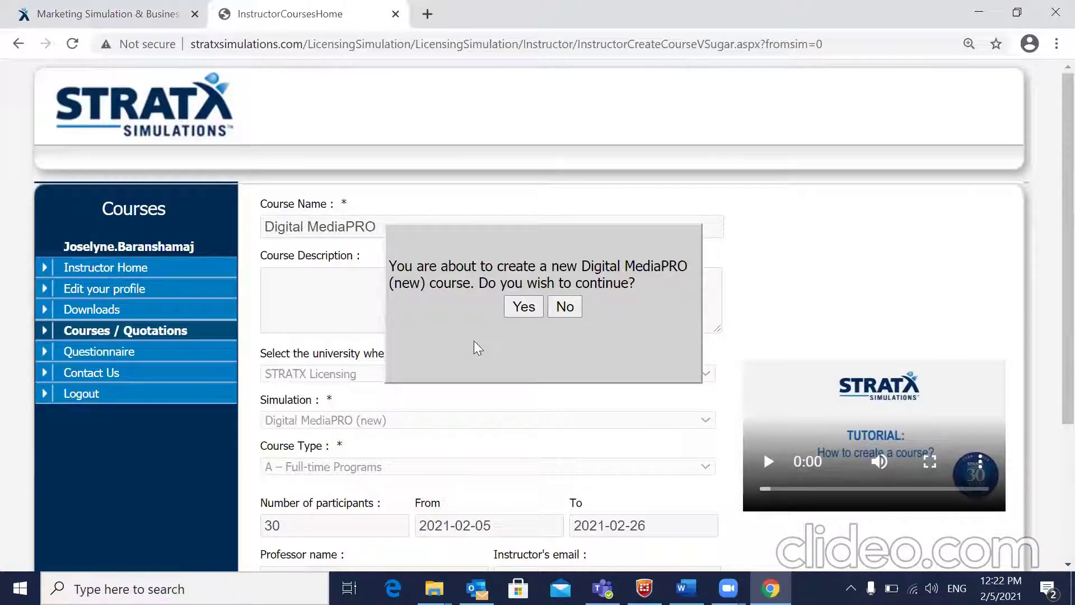
click(512, 307)
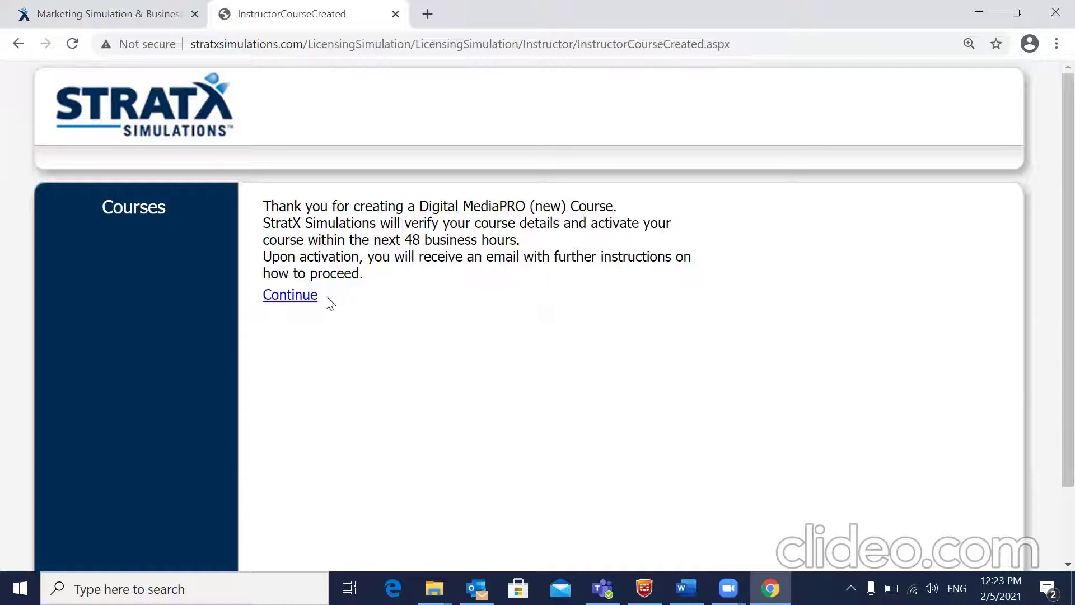
click(274, 299)
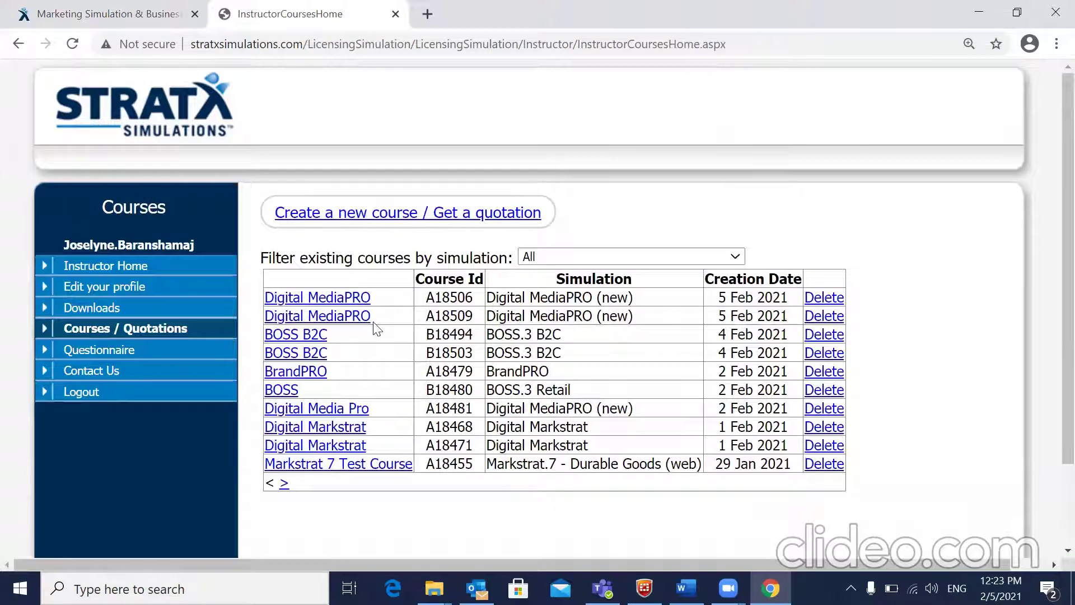
Open the Digital MediaPRO course A18506 from the course list and look over its administration options
right_click(351, 301)
click(347, 303)
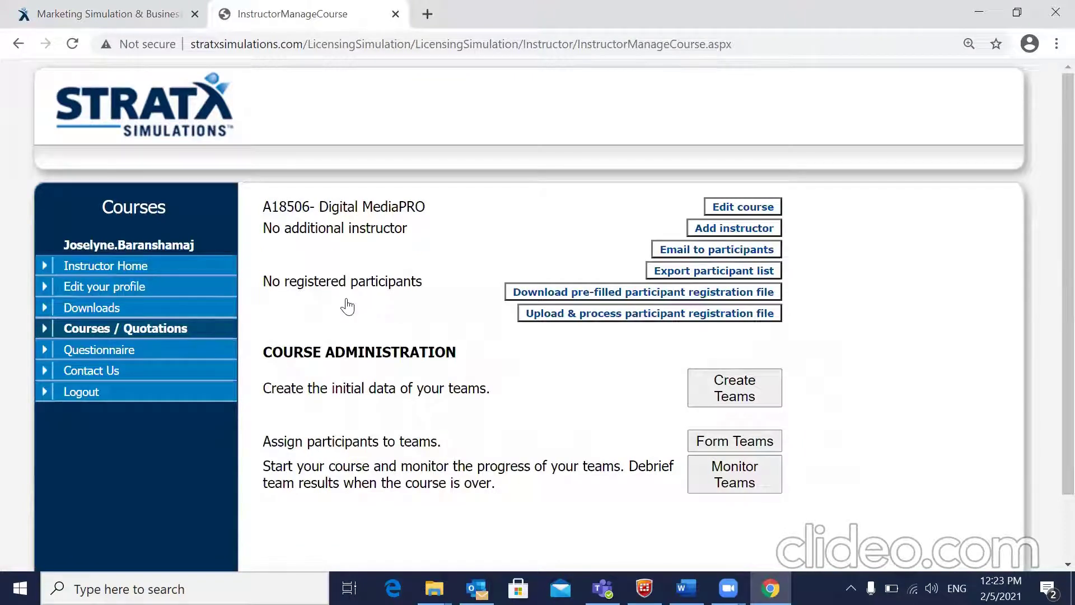
scroll(347, 305, down, 3)
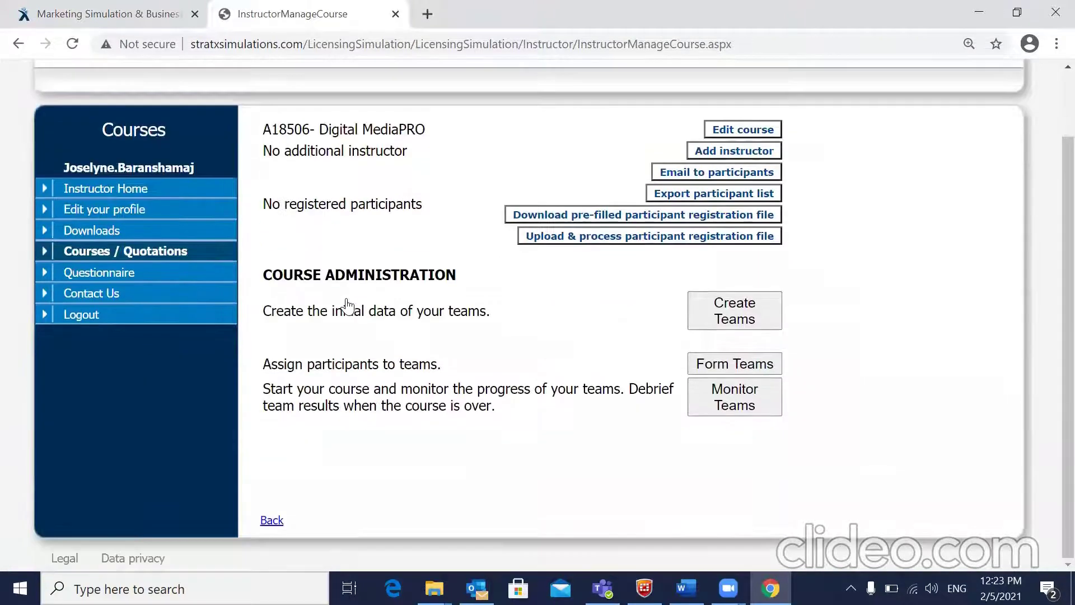
scroll(347, 306, up, 3)
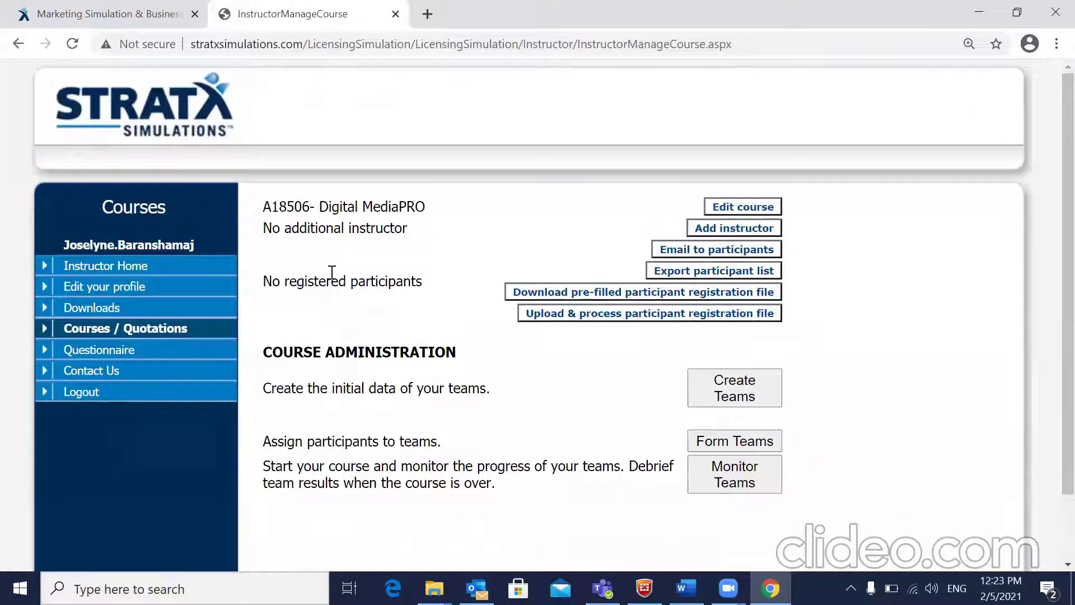
scroll(323, 276, down, 3)
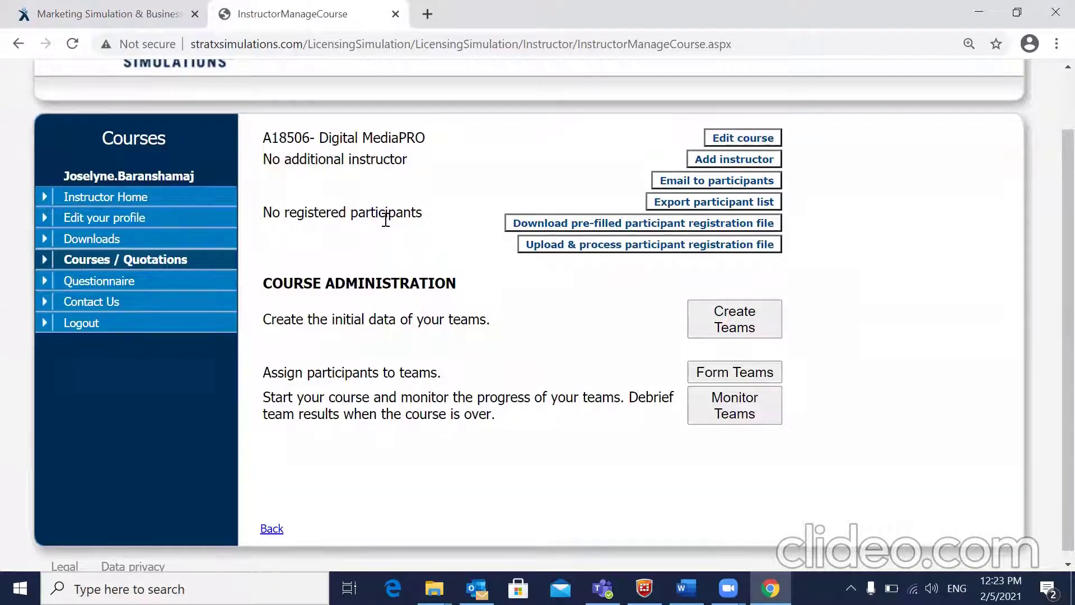
Review the editable details of course A18506 and return to its administration page without updating them
click(758, 140)
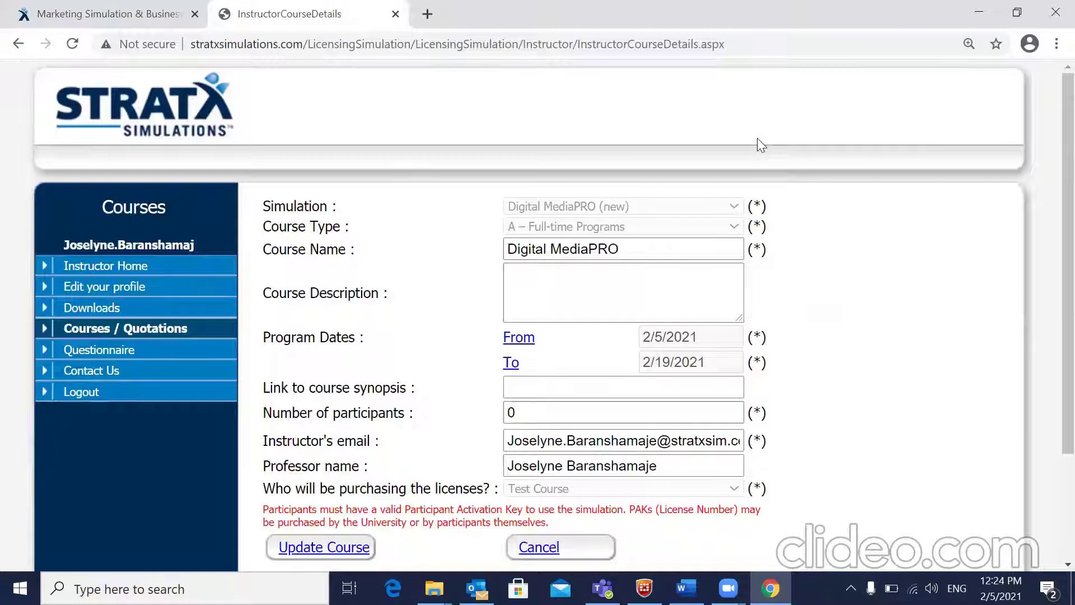
scroll(757, 138, down, 1)
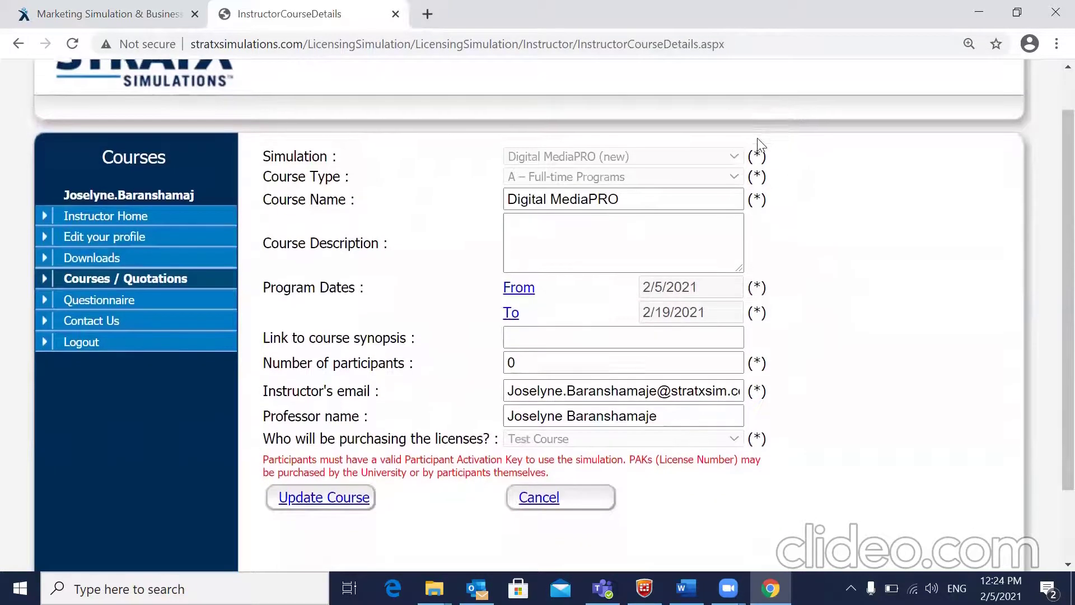
click(172, 278)
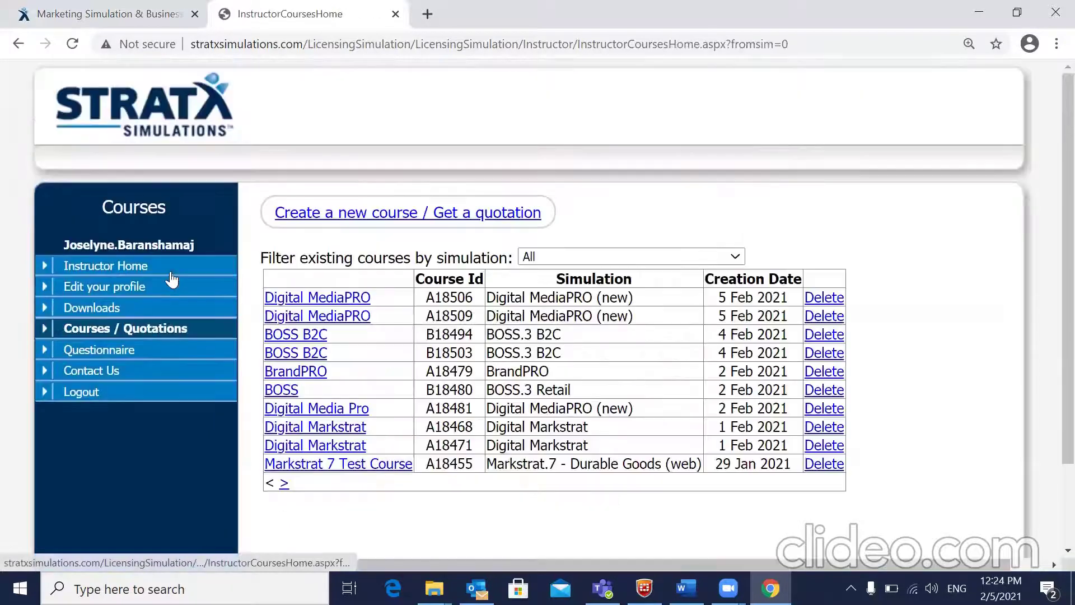
click(363, 303)
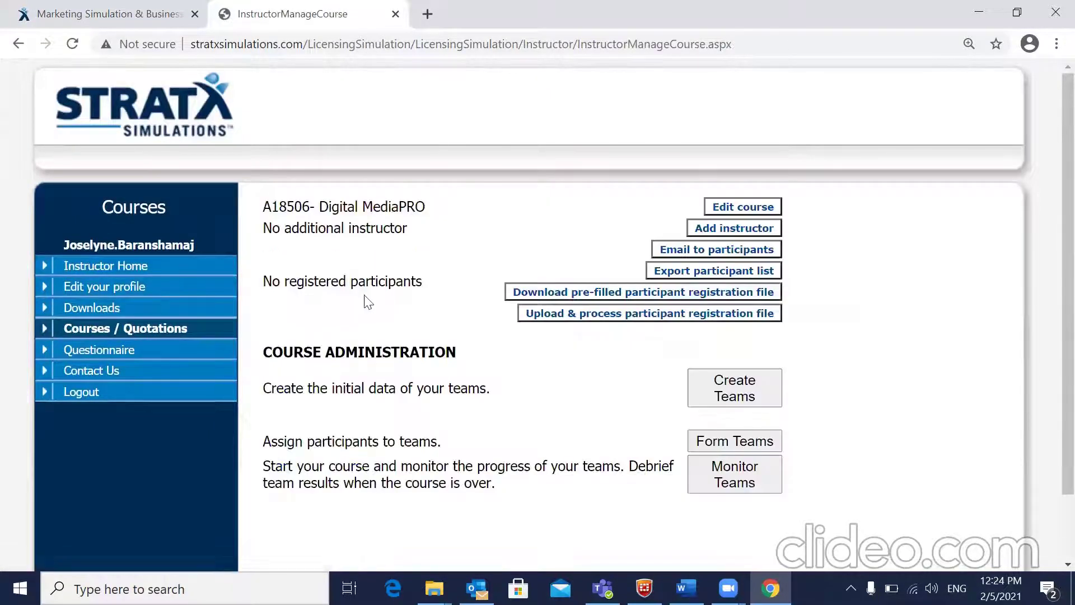
Look over the form for adding an instructor assistant to course A18506, and reopen the course's administration page
click(725, 229)
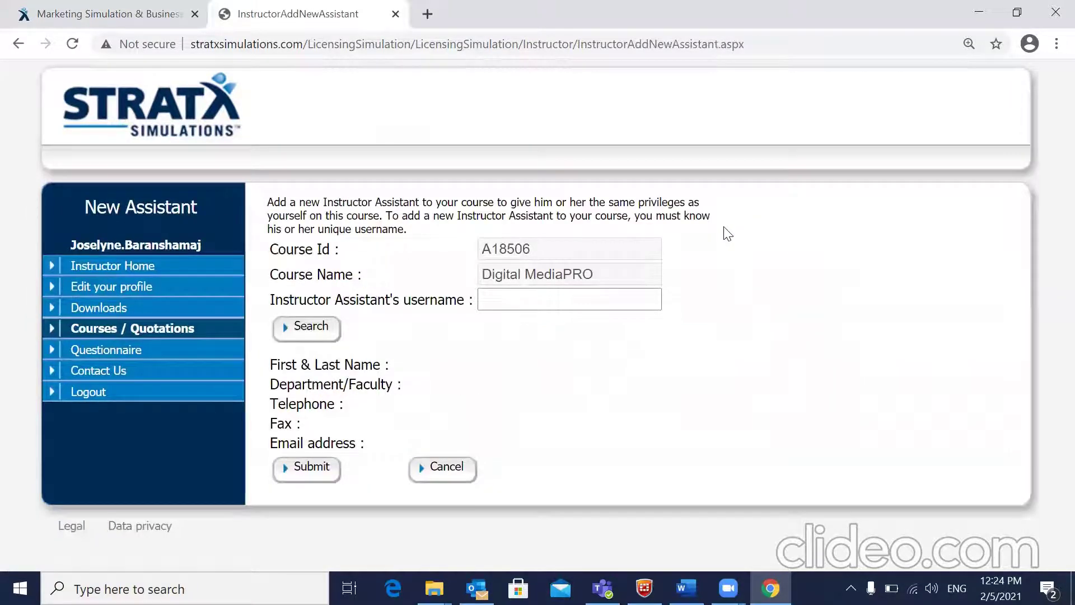
click(524, 297)
click(424, 334)
click(314, 330)
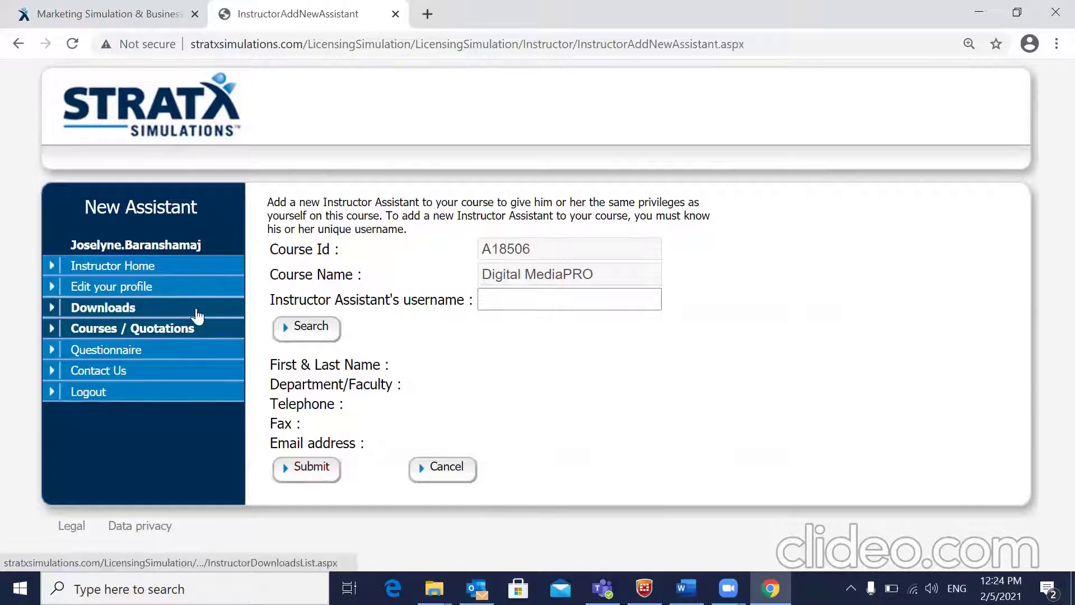
click(177, 271)
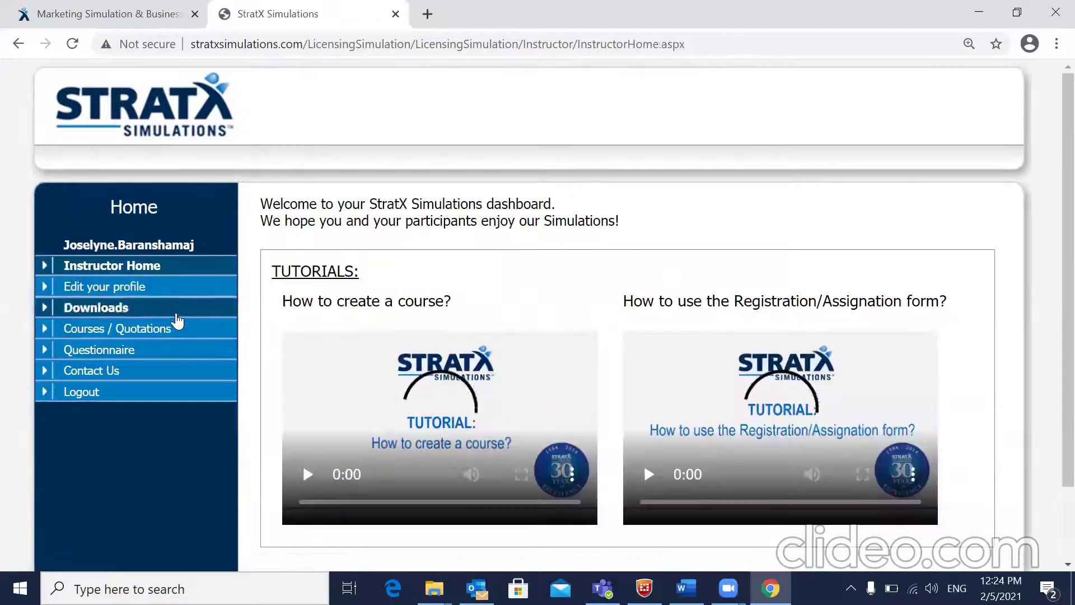
click(168, 330)
click(339, 299)
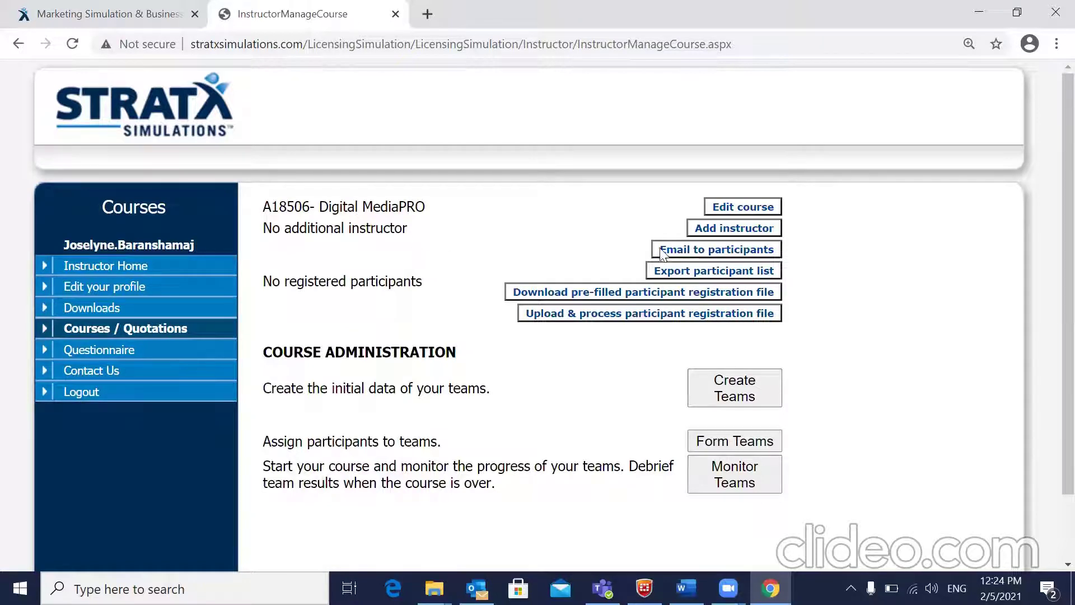
Examine the "Getting Started with MediaPRO" participant email template and return to the A18506 administration page without sending it
click(690, 251)
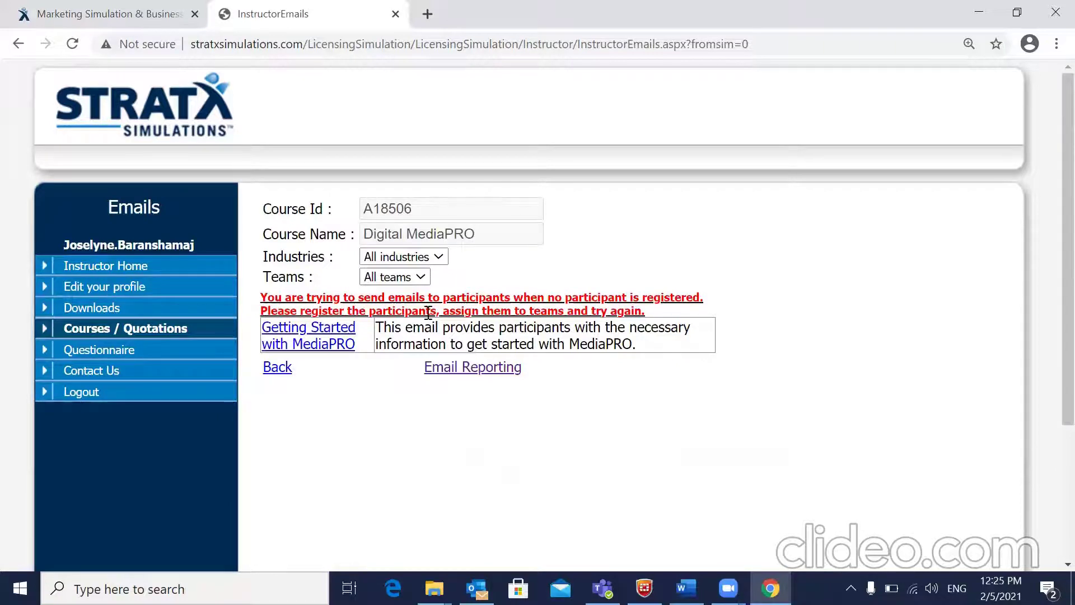
click(289, 333)
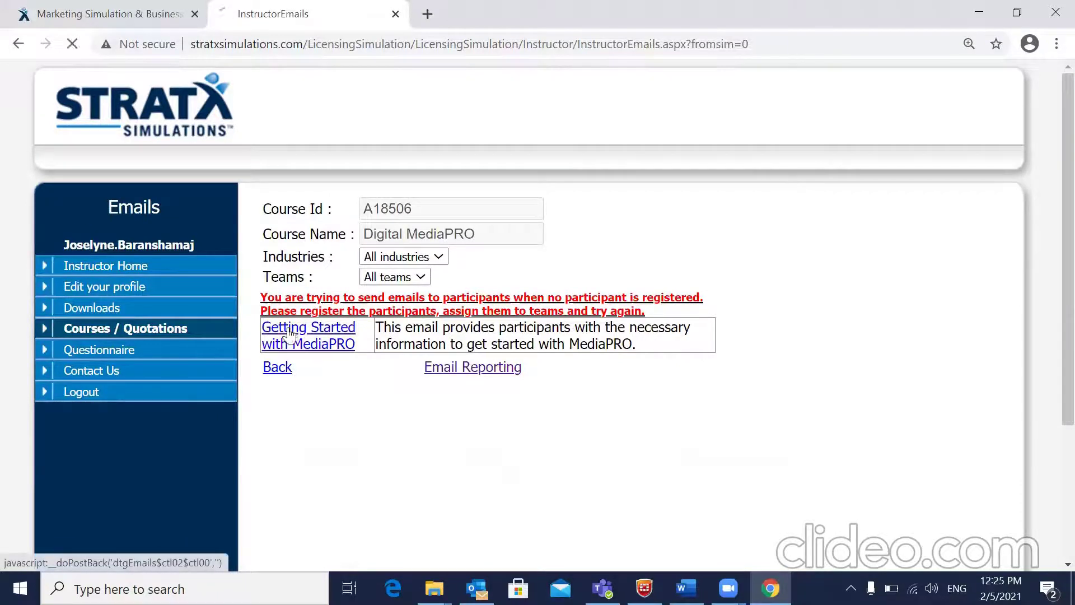
scroll(288, 334, down, 2)
scroll(289, 334, up, 1)
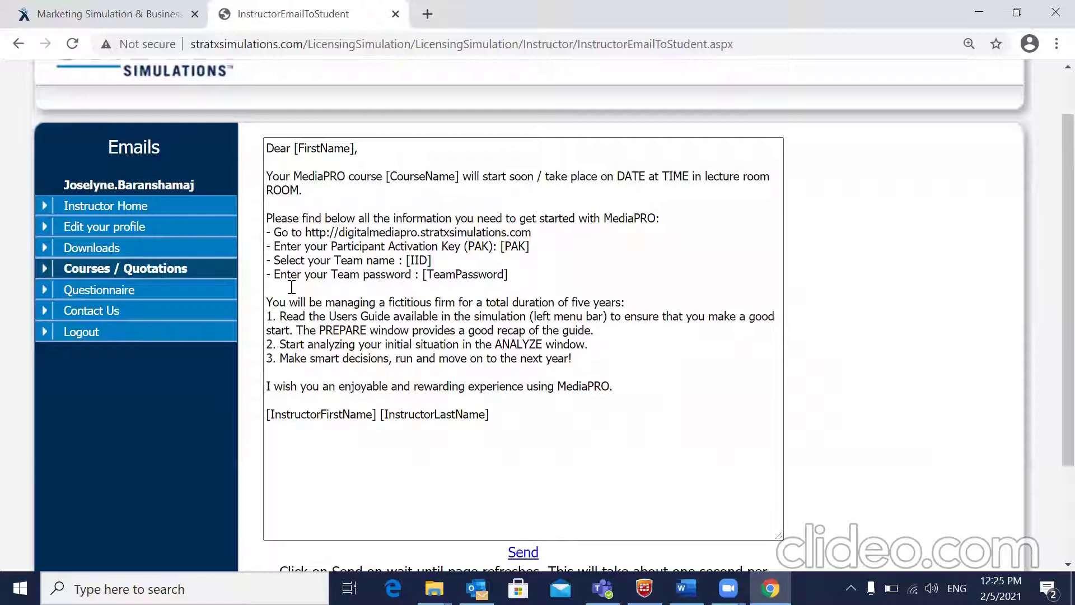
scroll(292, 287, down, 1)
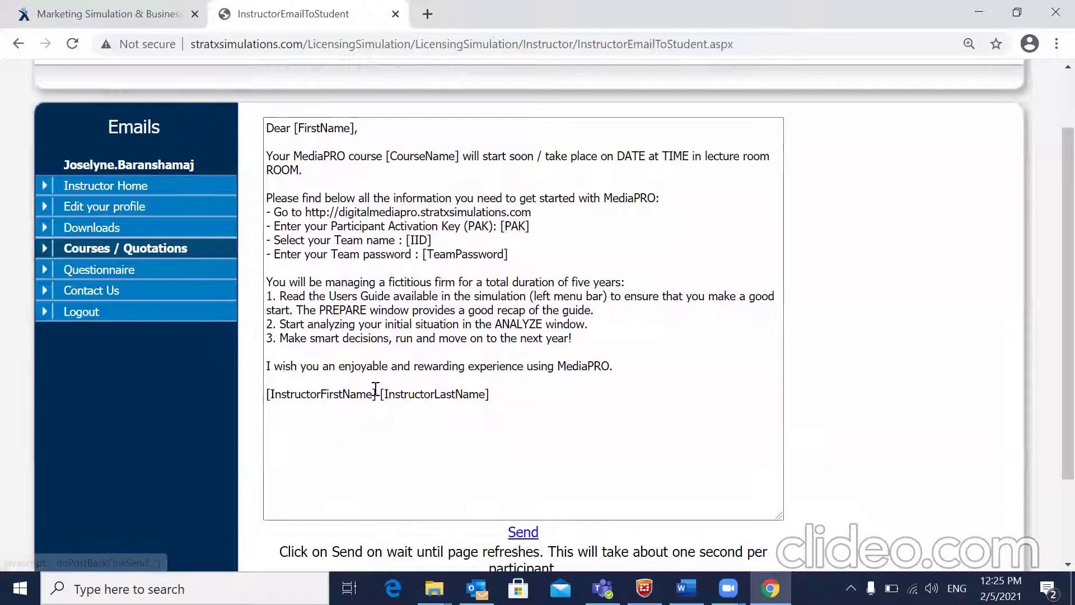
click(478, 156)
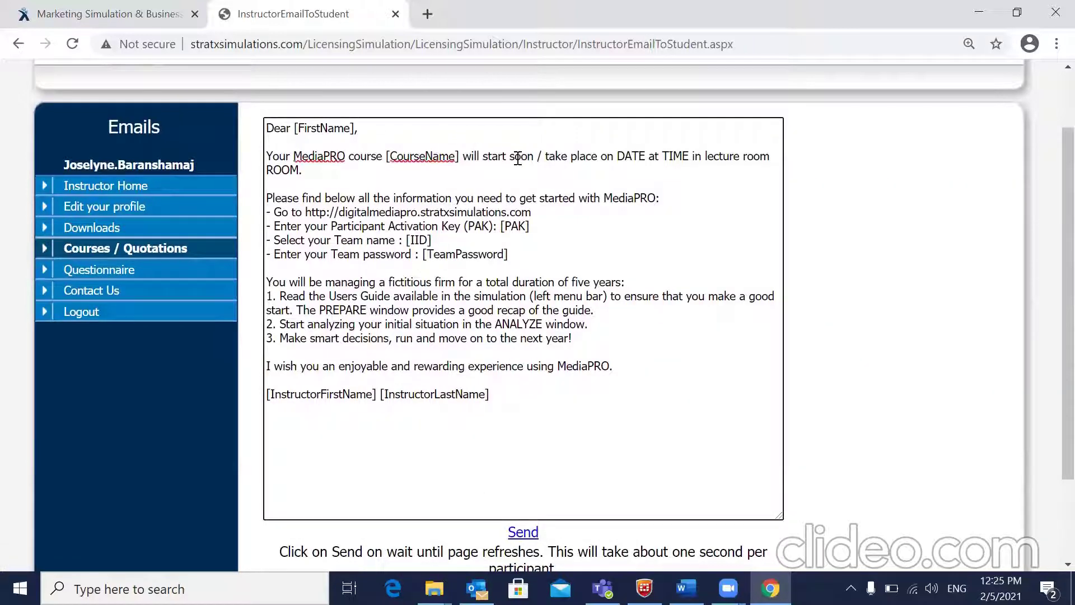
click(588, 343)
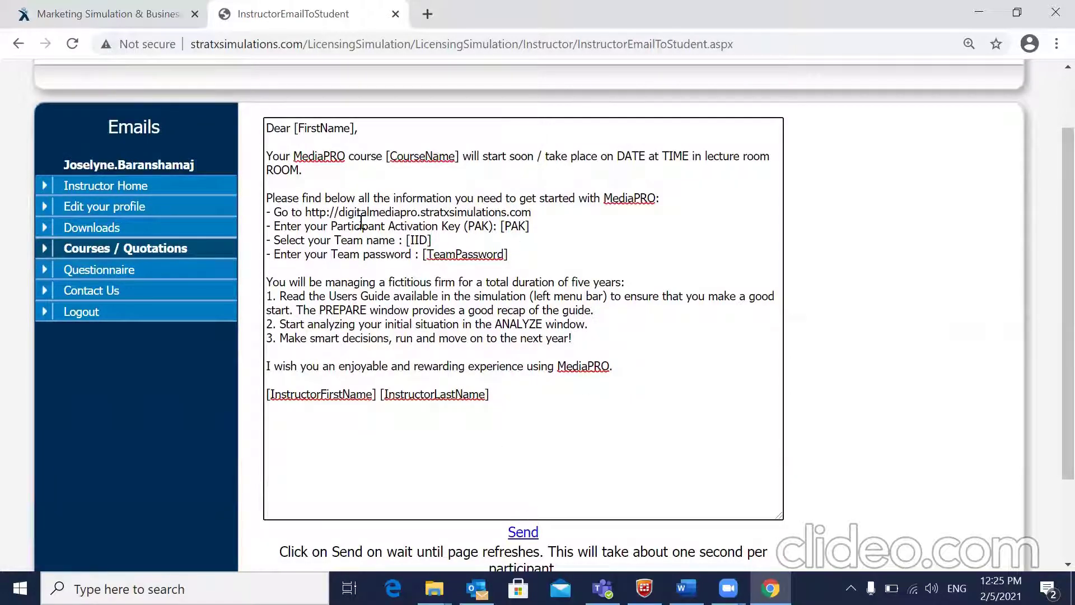
click(174, 259)
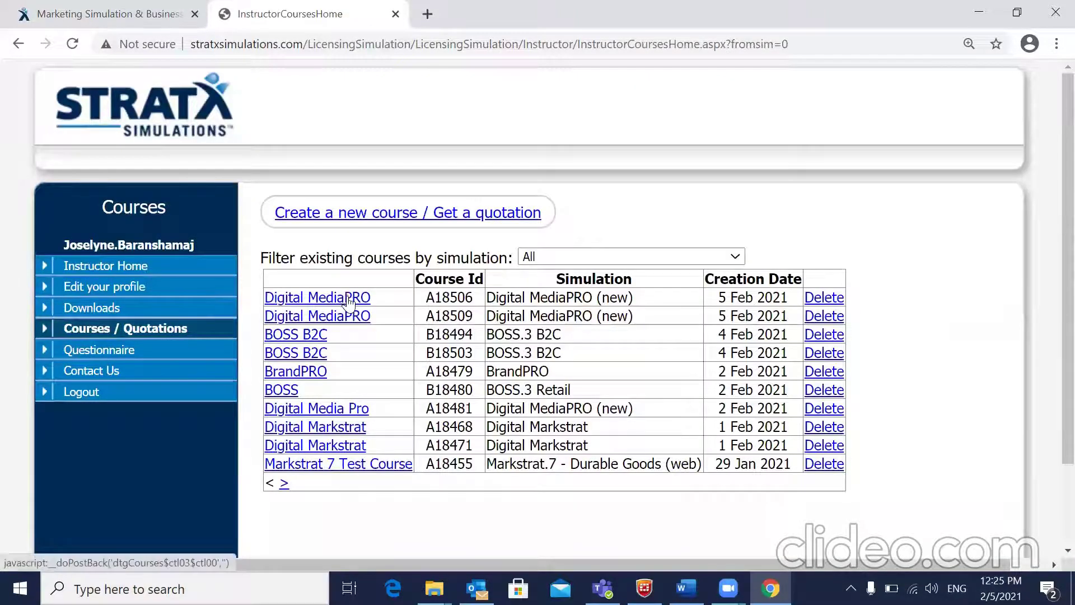
click(347, 301)
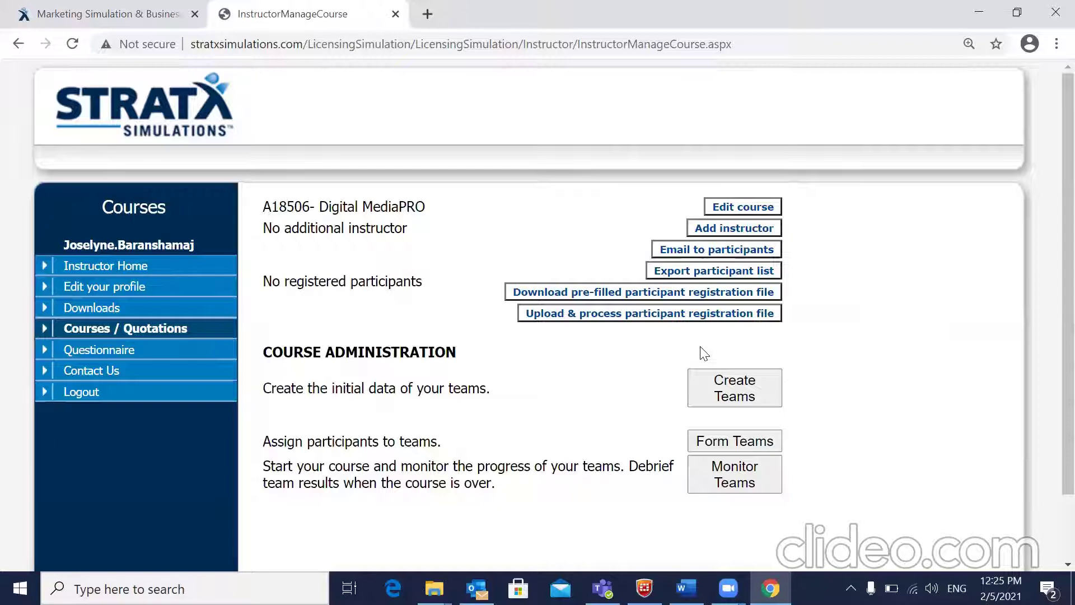
Start team creation for the course with English - USA as the language and 30 participants
click(734, 401)
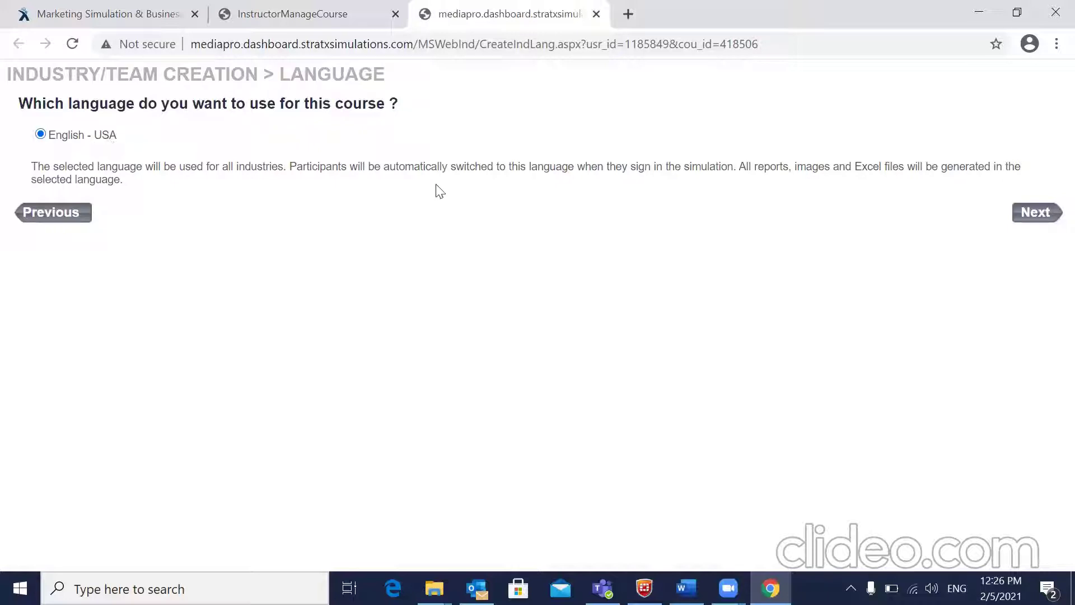
click(1031, 218)
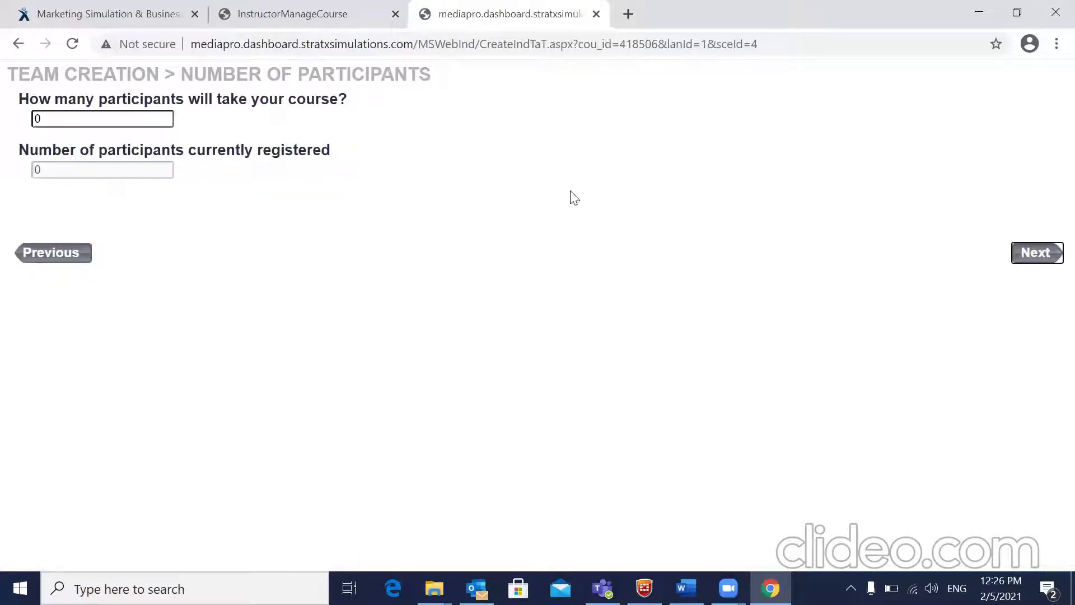
click(144, 118)
key(BackSpace)
text(30)
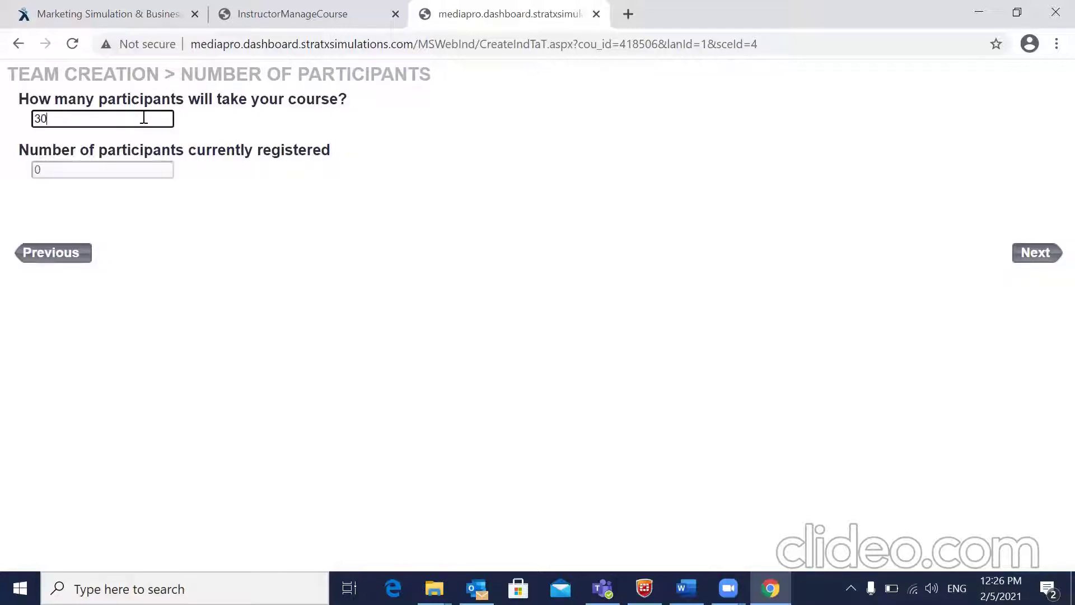
click(1026, 255)
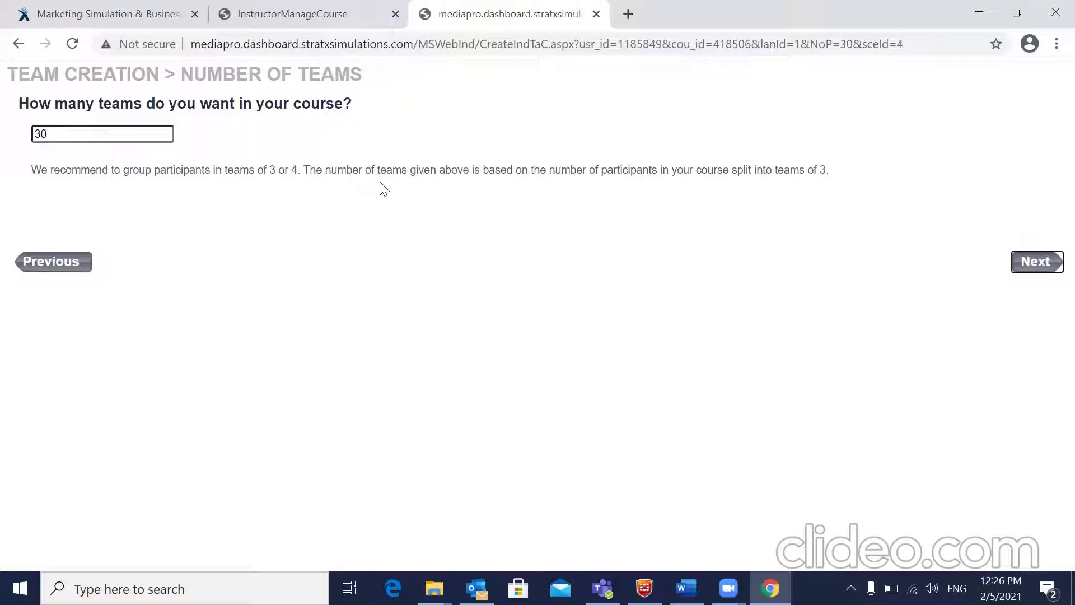
Set the number of teams to 10, finalize the team creation, and close the assistant after checking the team list
click(157, 138)
key(BackSpace)
key(BackSpace)
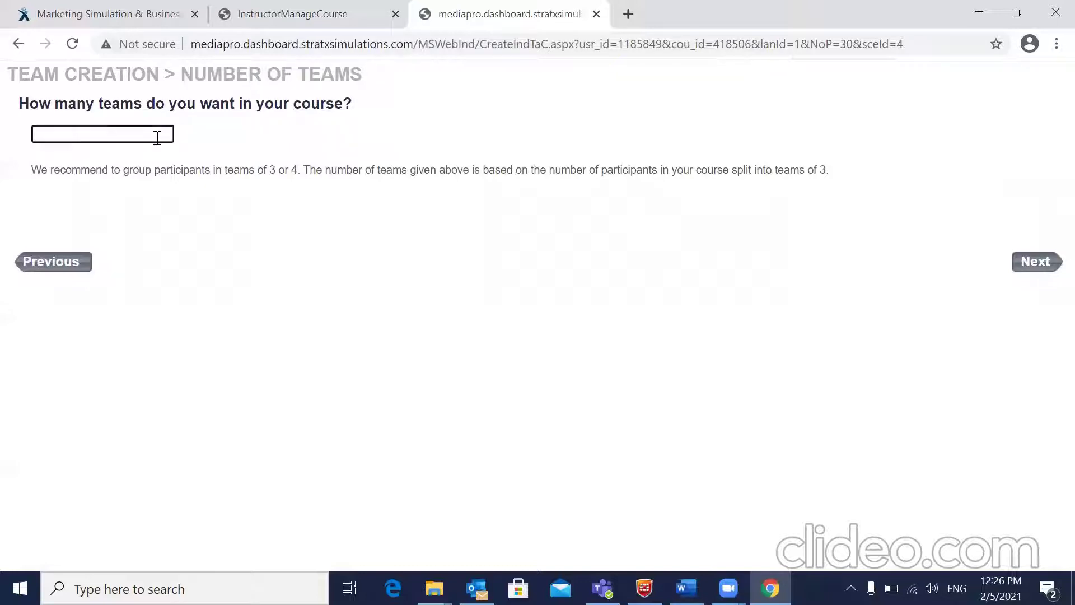
text(10)
key(Tab)
click(1026, 268)
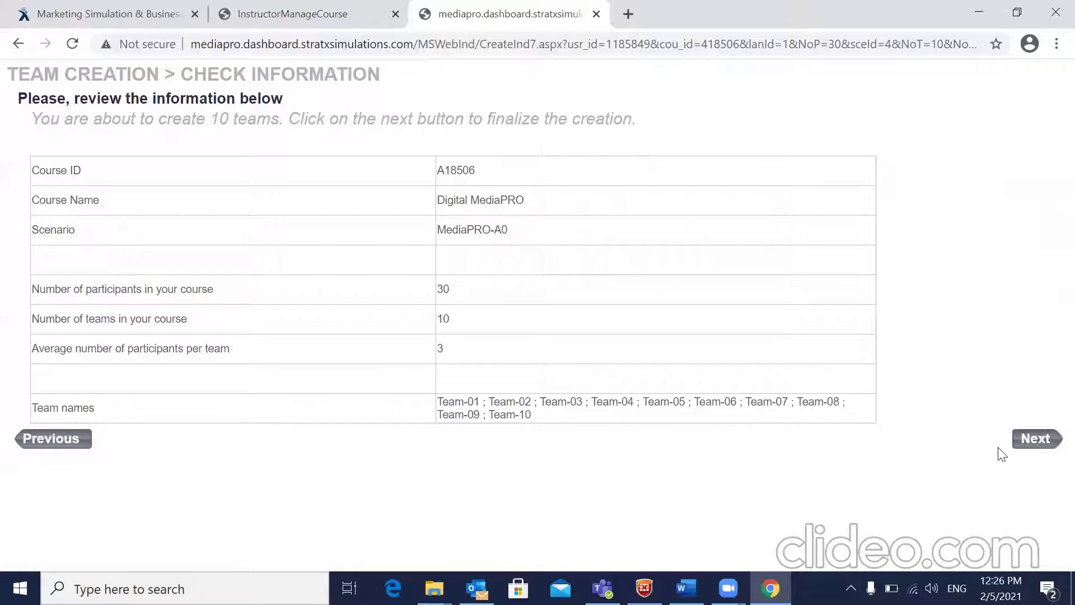
click(1037, 439)
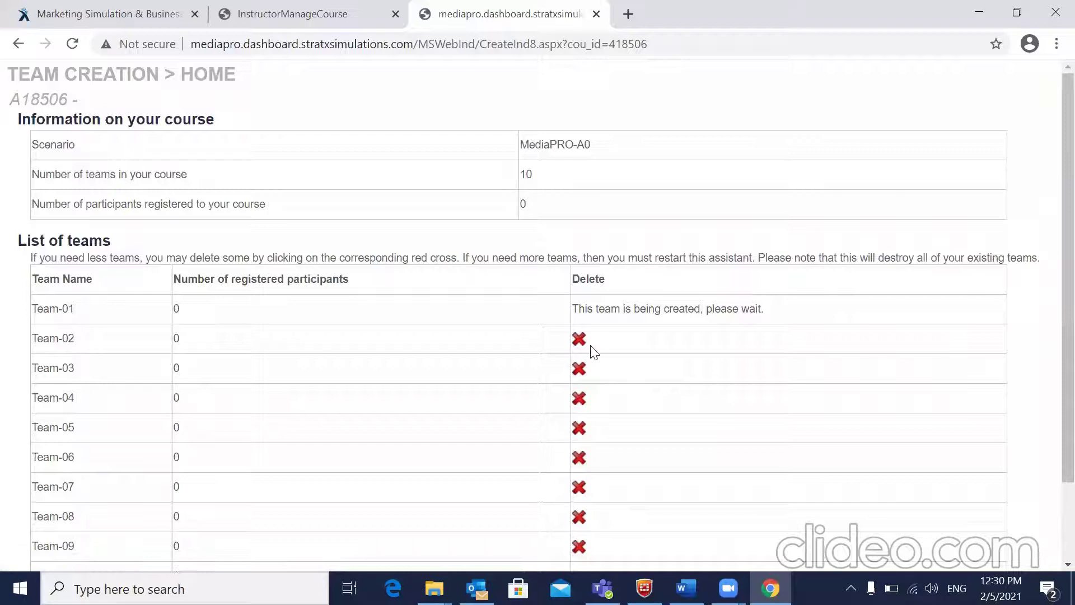
scroll(594, 352, down, 2)
scroll(595, 352, up, 2)
click(596, 14)
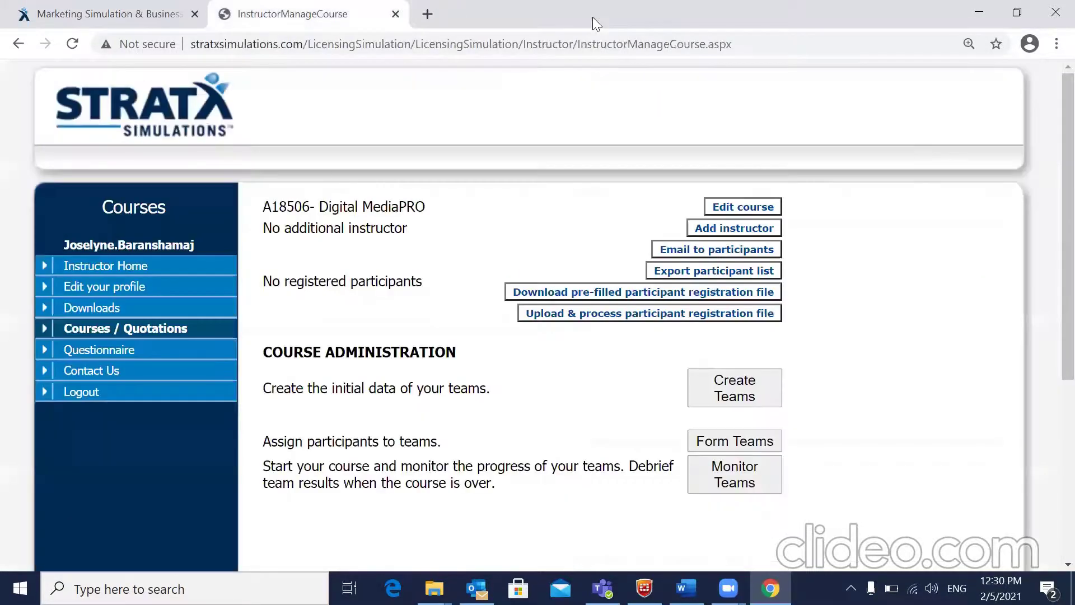
Download the pre-filled participant registration file for course A18506 and open it in Excel with editing enabled
scroll(567, 334, down, 2)
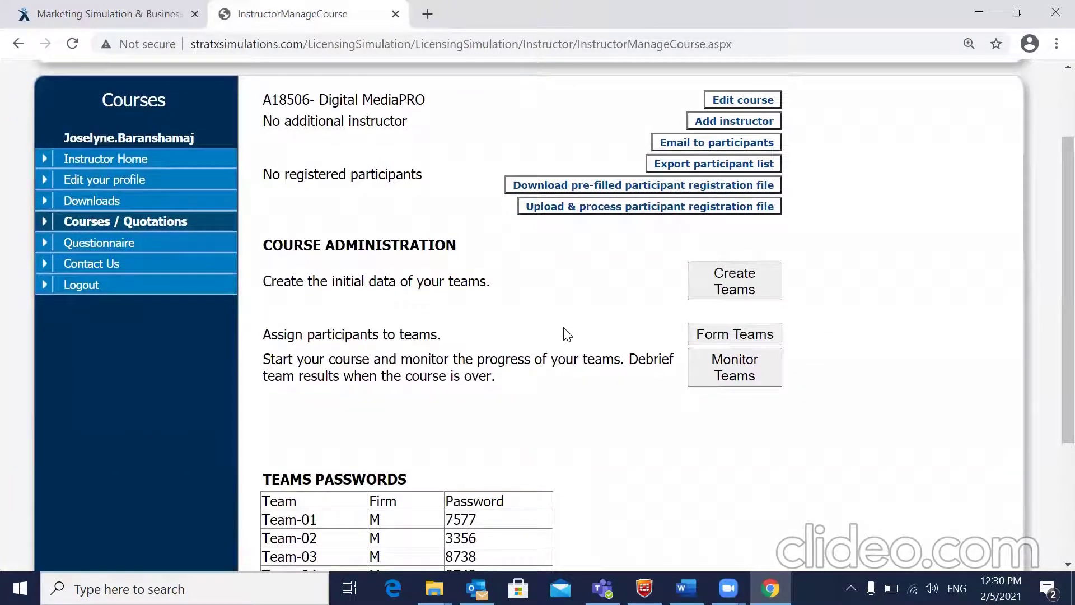
click(563, 183)
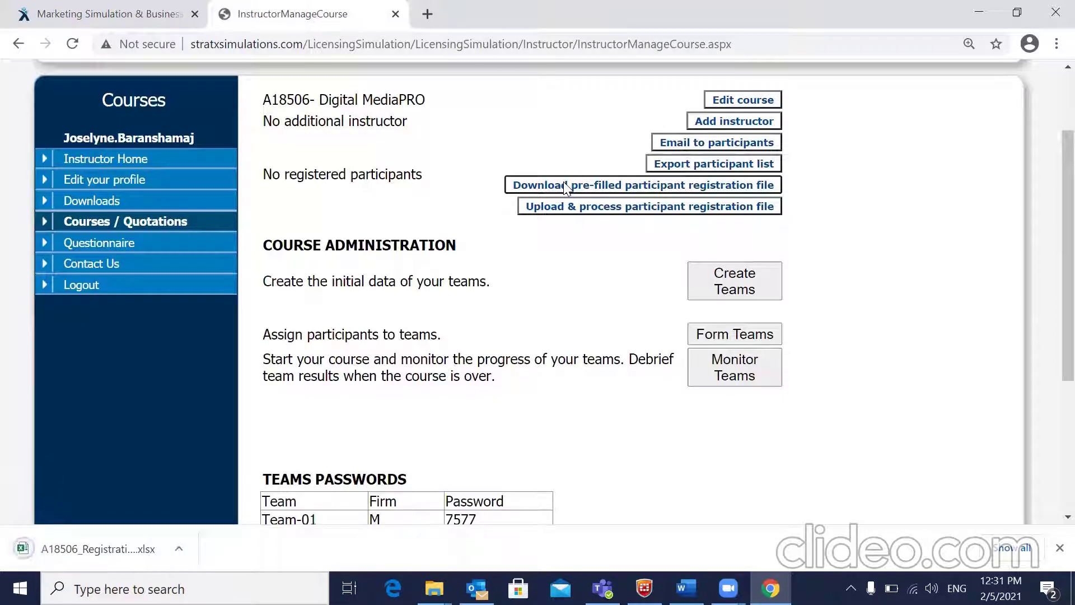
click(108, 543)
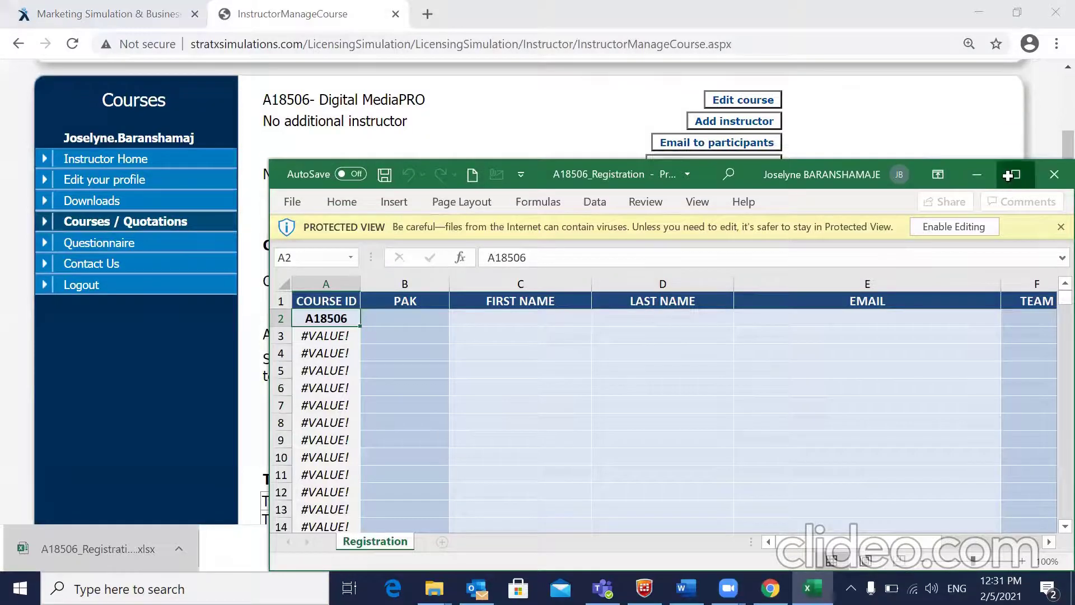
click(1007, 176)
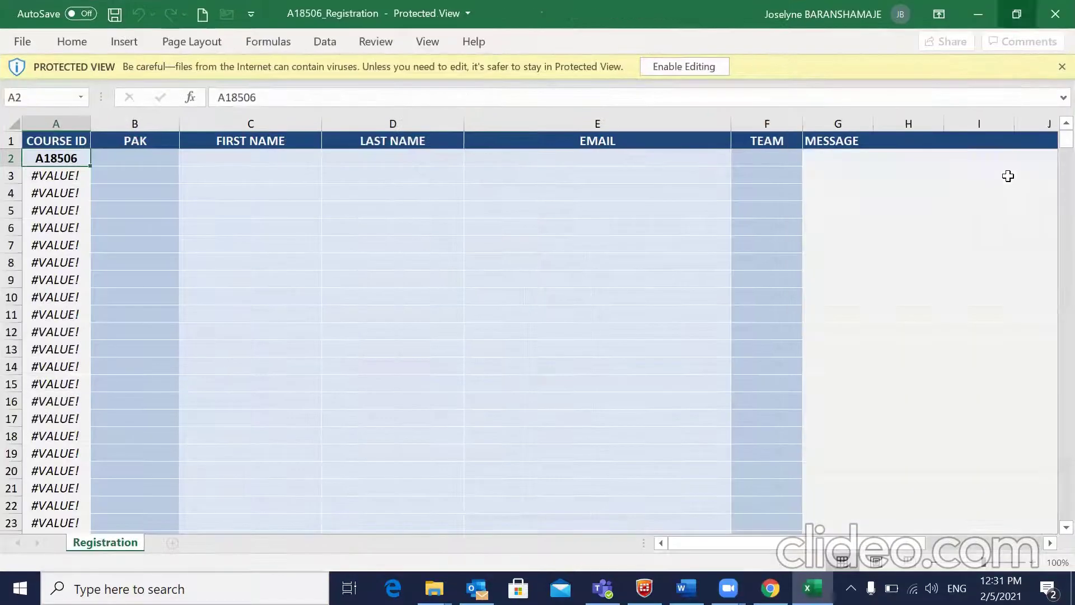
click(674, 70)
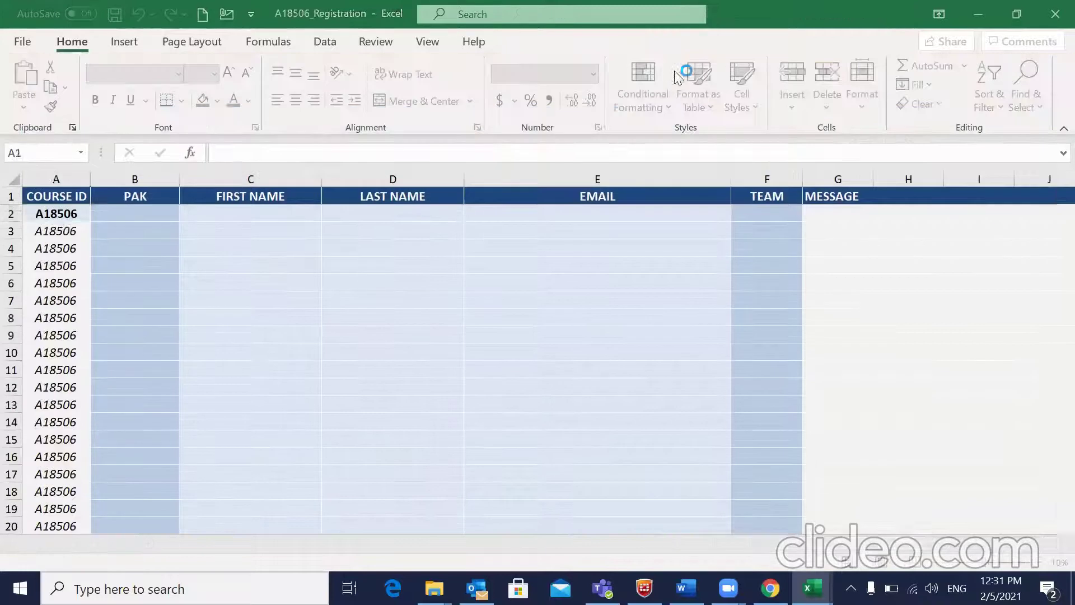
scroll(291, 317, down, 2)
scroll(291, 317, up, 2)
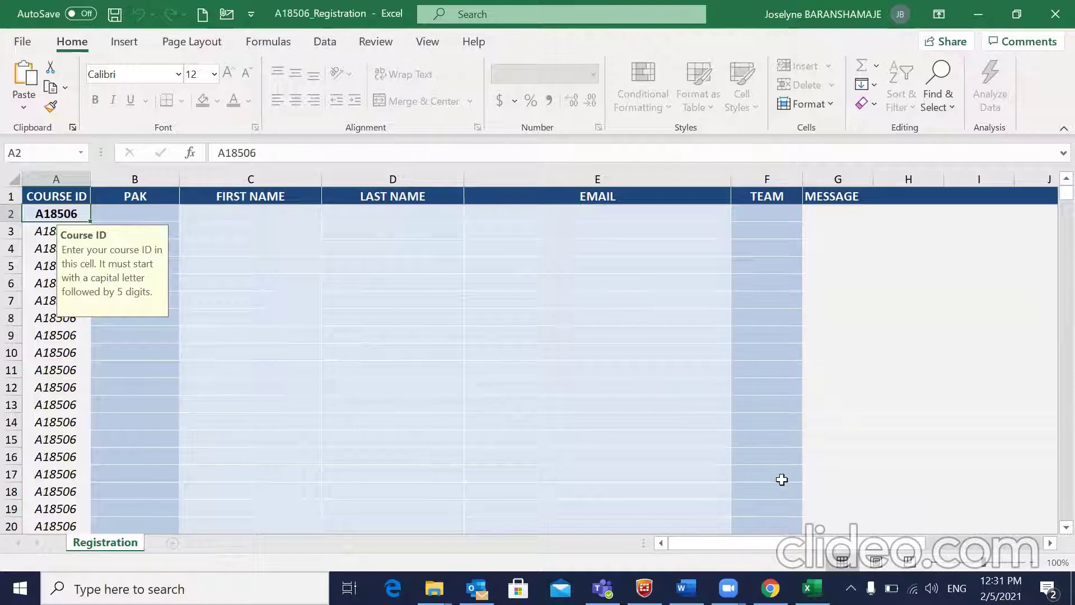
Assign the participant in row 2 to team 1 and the participant in row 3 to team 6 in the TEAM column
click(761, 214)
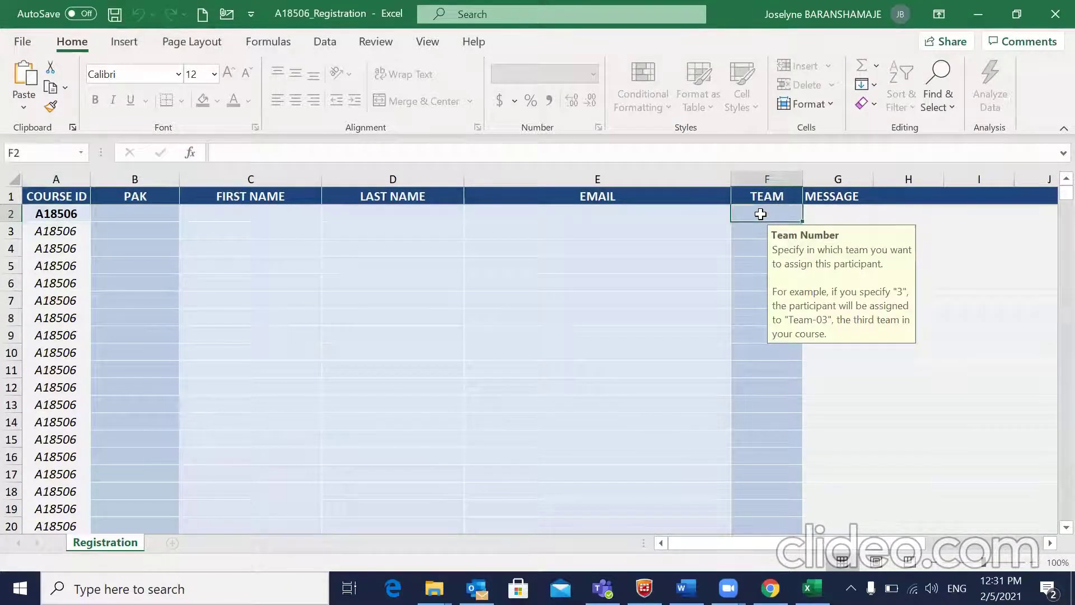
text(1)
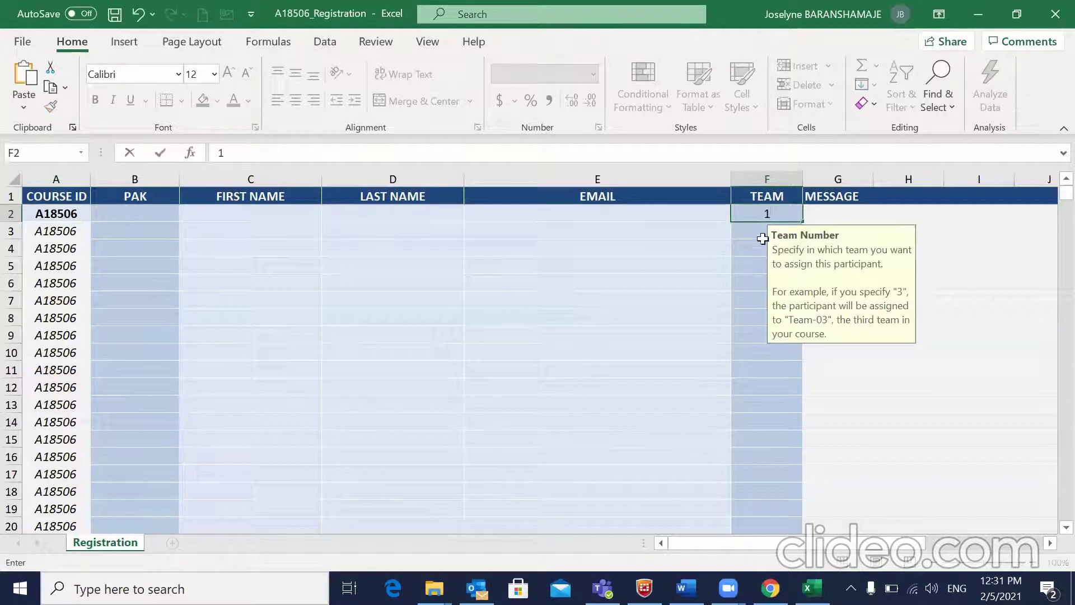
click(758, 238)
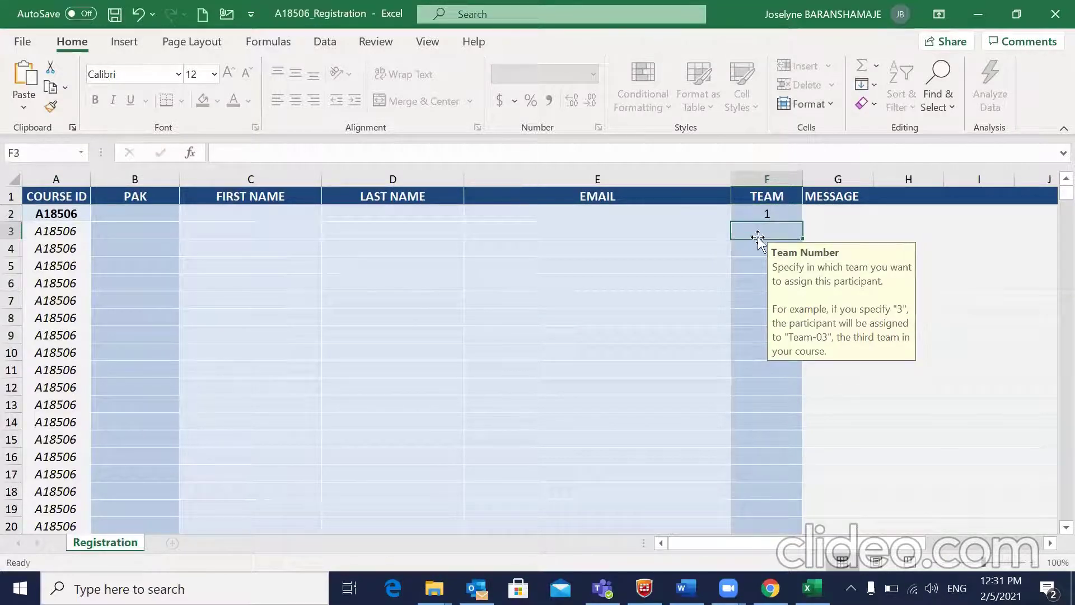
text(6)
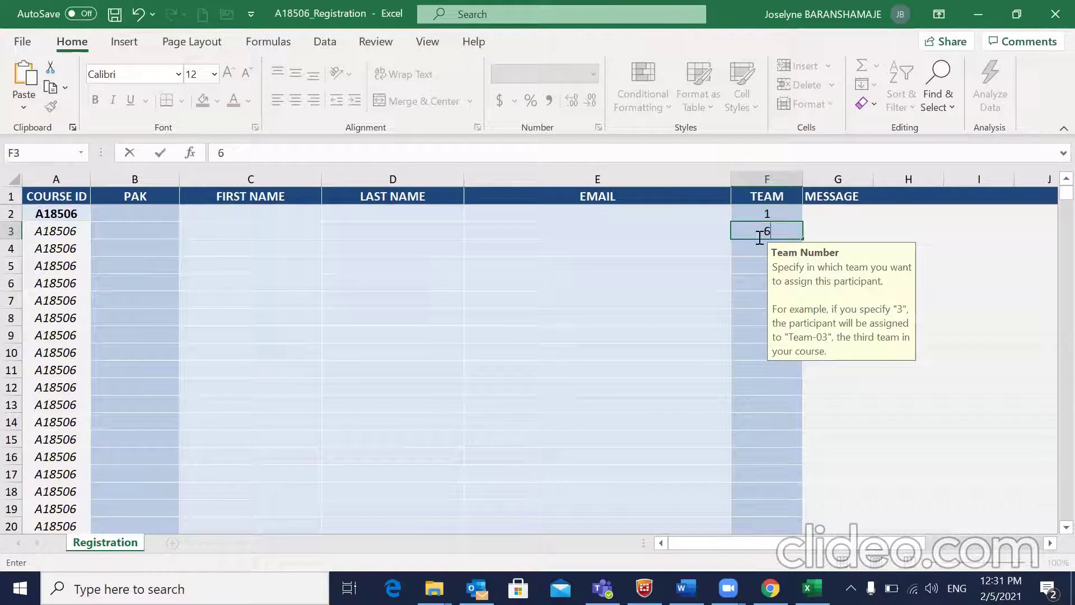
click(754, 248)
click(755, 264)
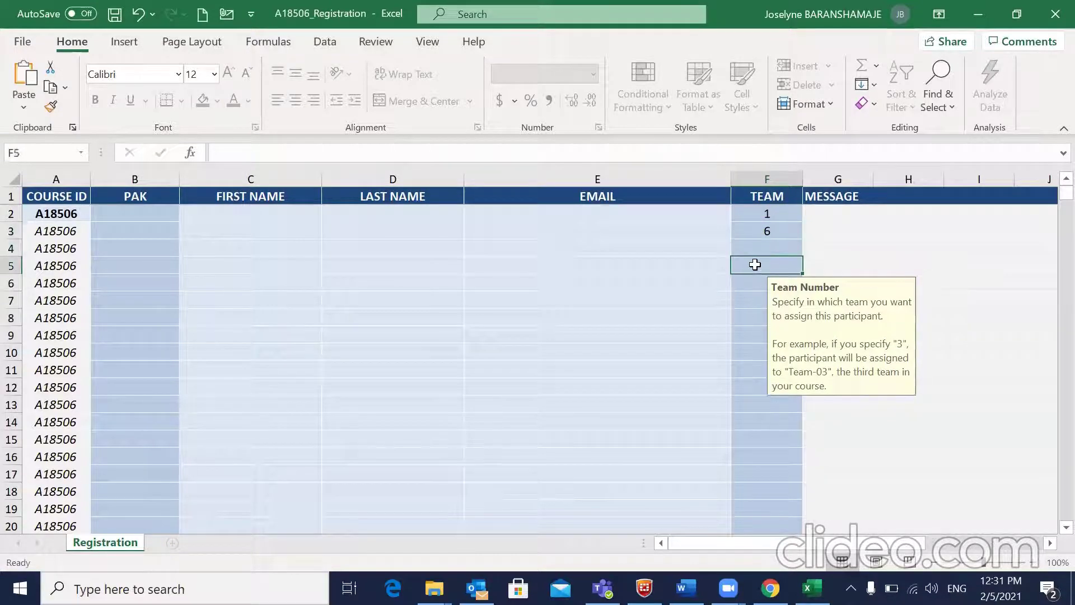
Clear the team numbers from the TEAM column for the participants in rows 2 and 3
click(756, 285)
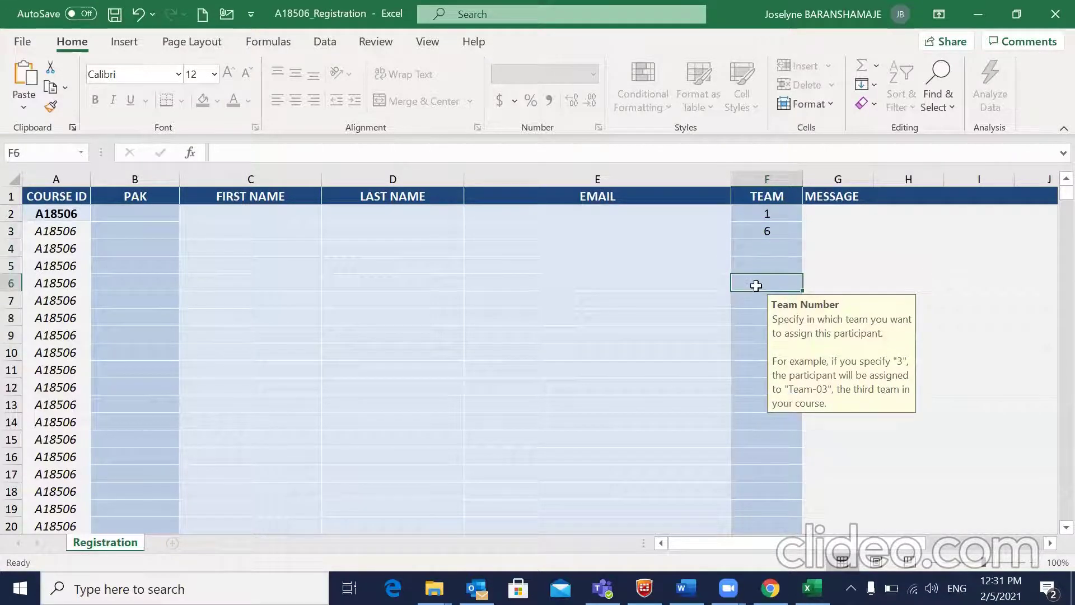
click(756, 301)
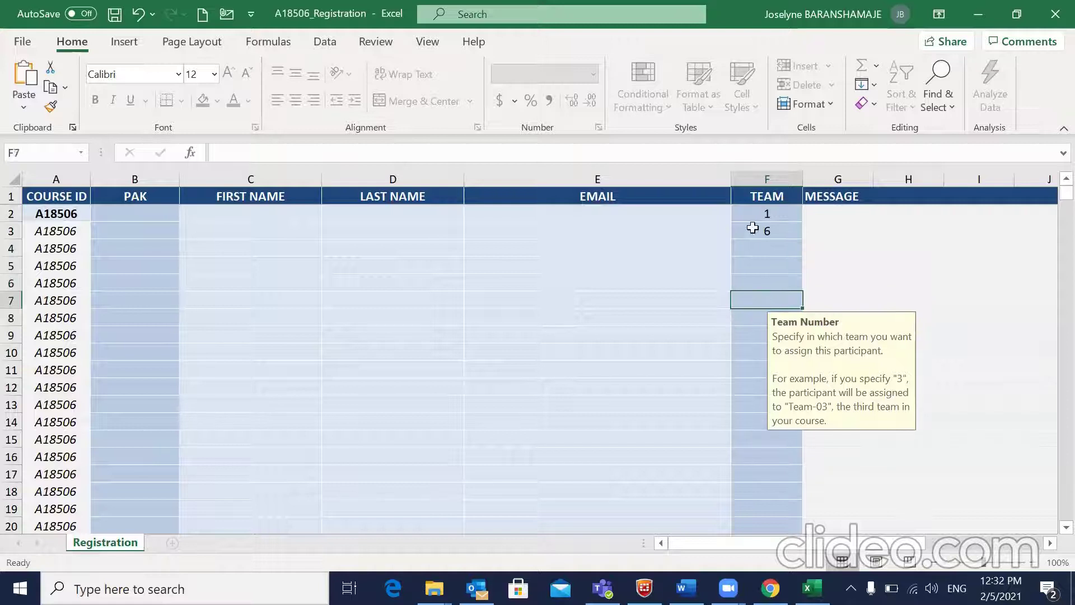
click(772, 231)
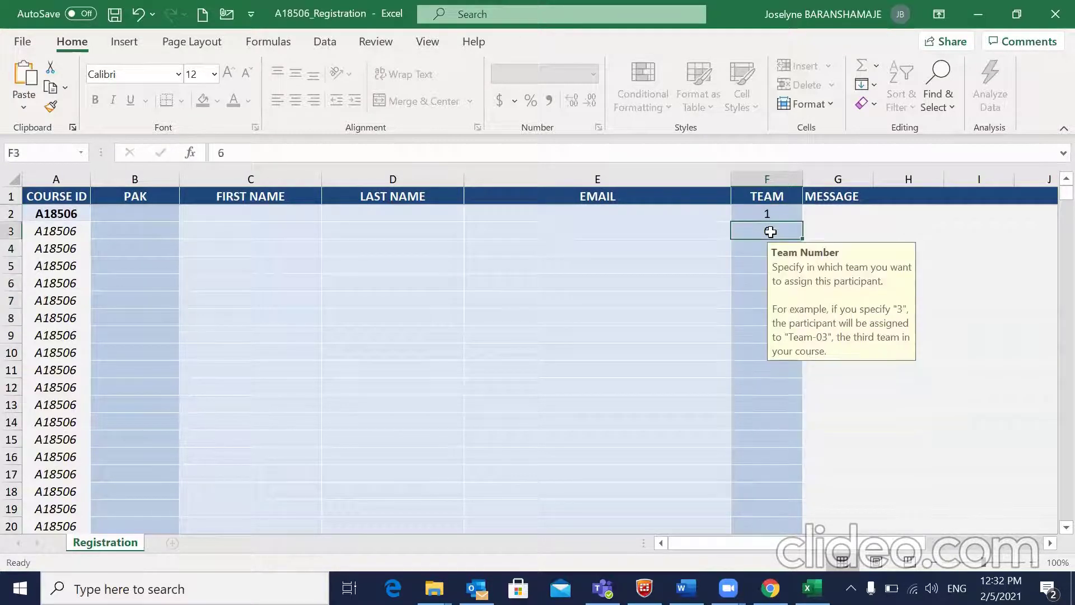
key(BackSpace)
click(771, 216)
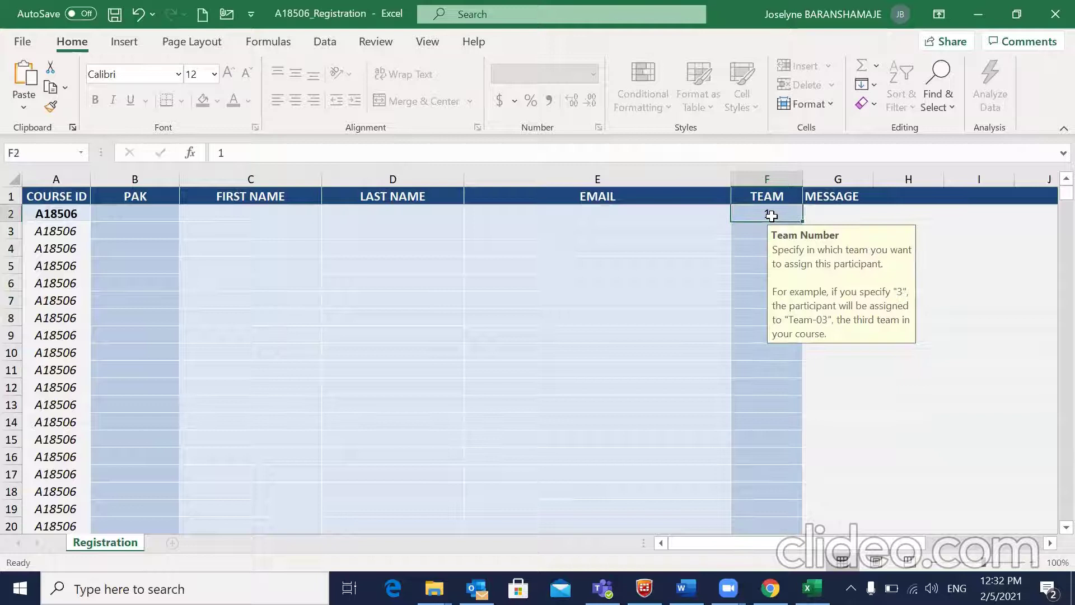
key(BackSpace)
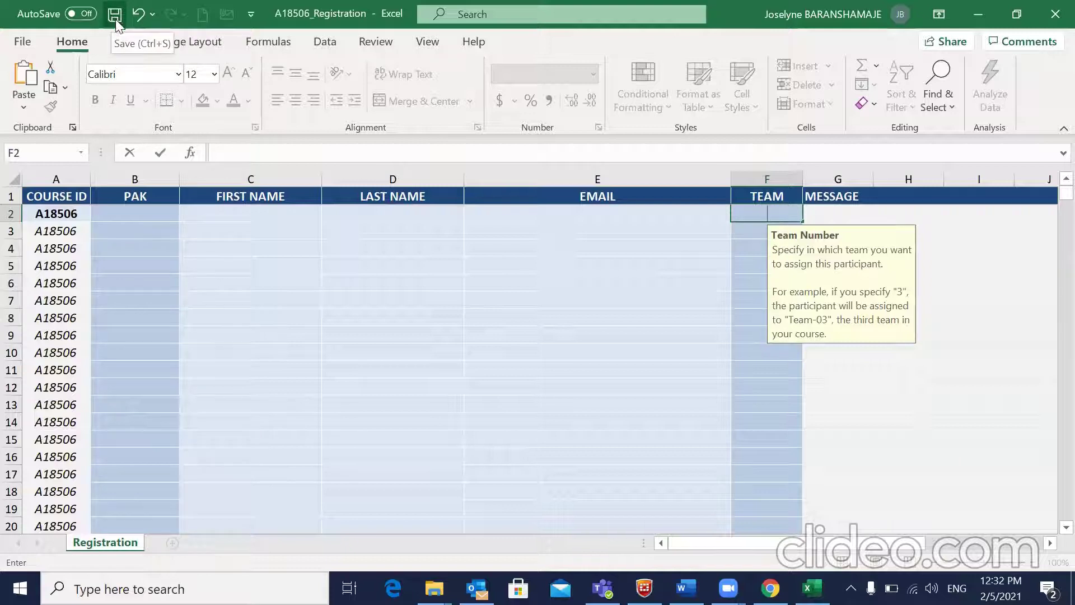
Switch to the course page in Chrome, view the upload page for the participant registration file, and return to the course page
click(978, 11)
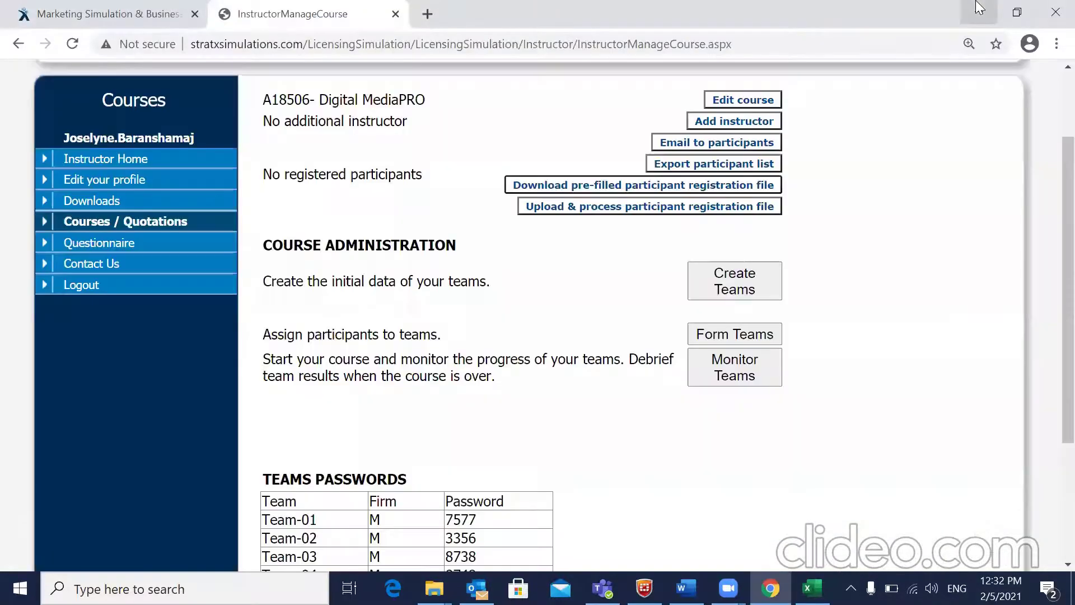
click(586, 207)
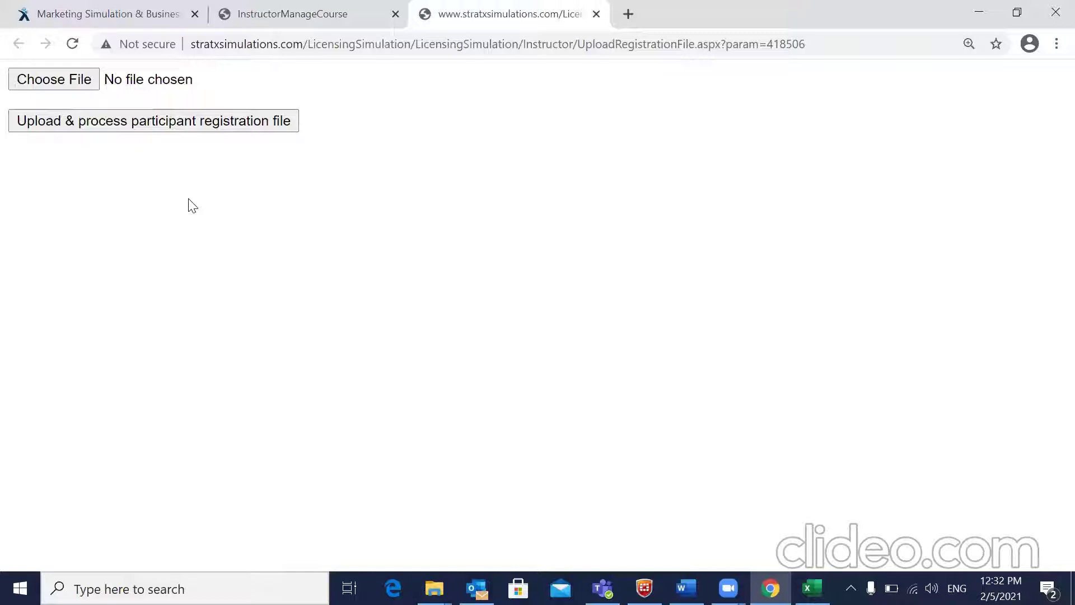
click(269, 10)
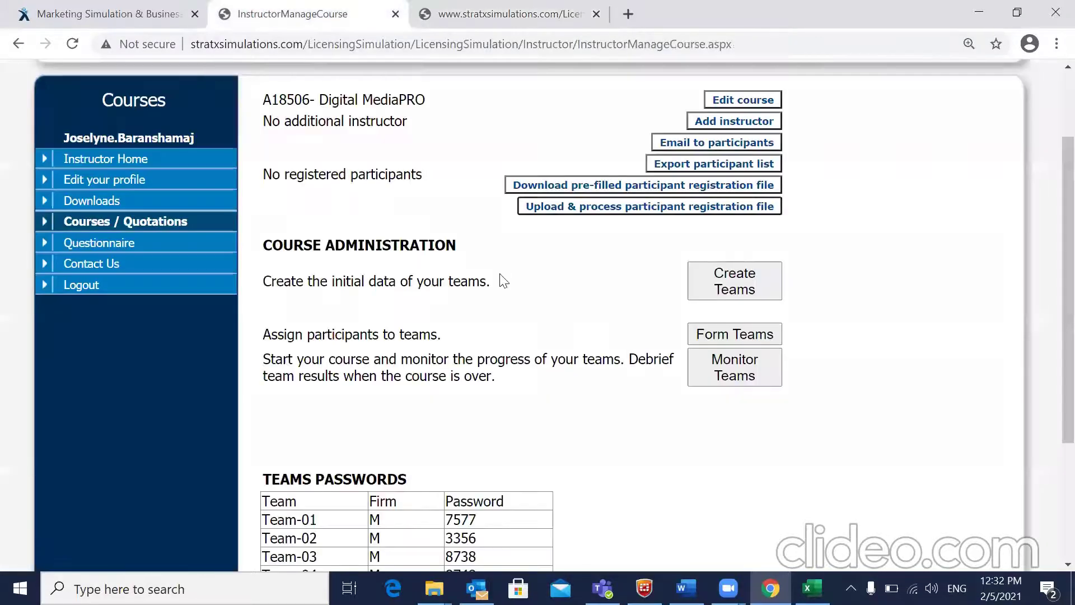
Open team monitoring for course A18506 and start the decisions for the teams
scroll(504, 280, down, 1)
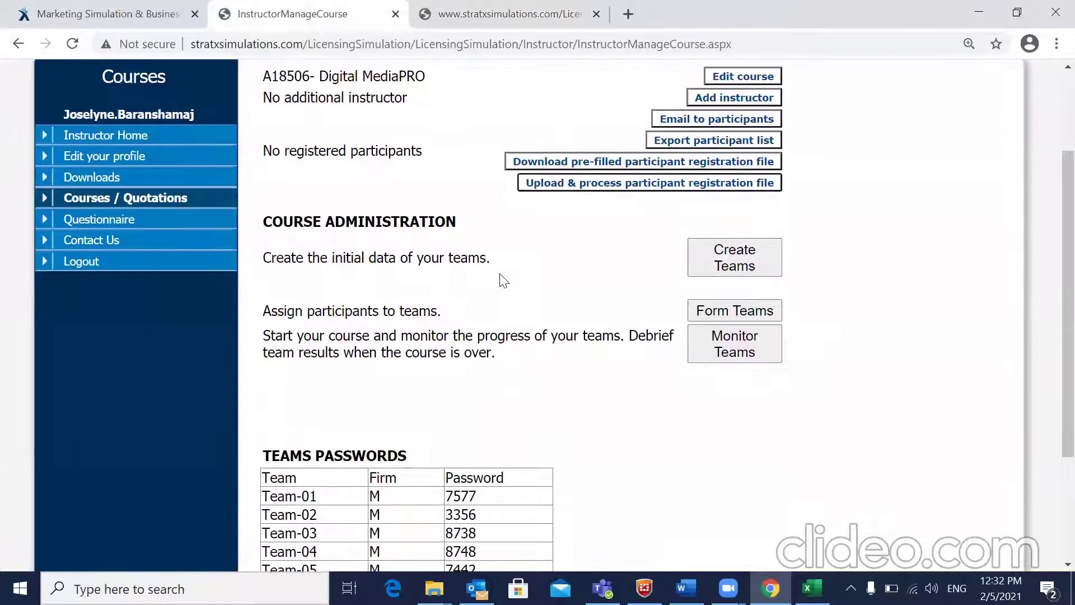
scroll(504, 280, down, 3)
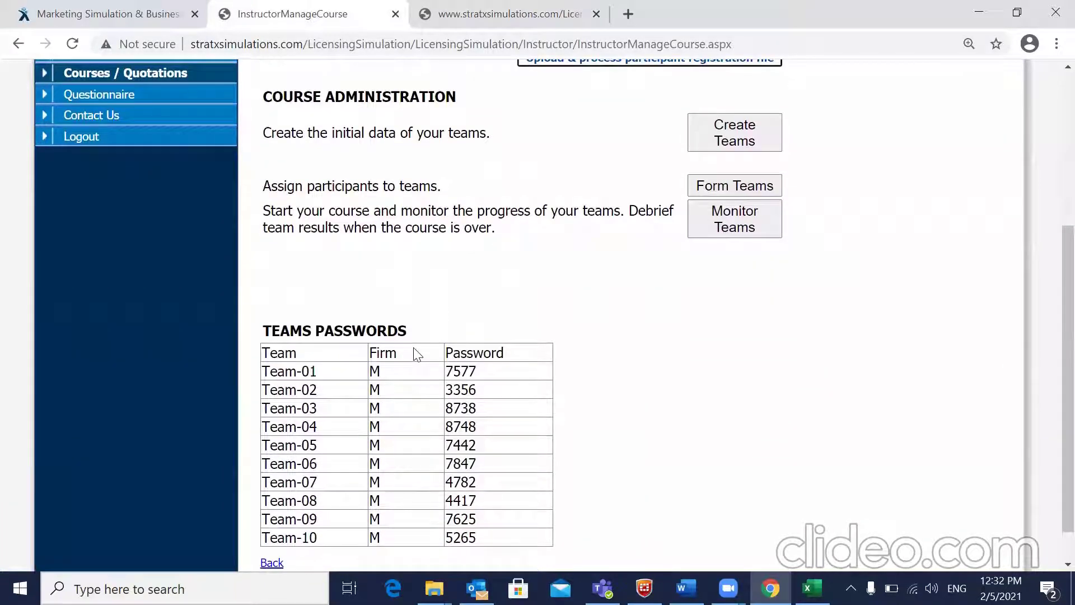
scroll(417, 354, down, 1)
scroll(417, 354, up, 3)
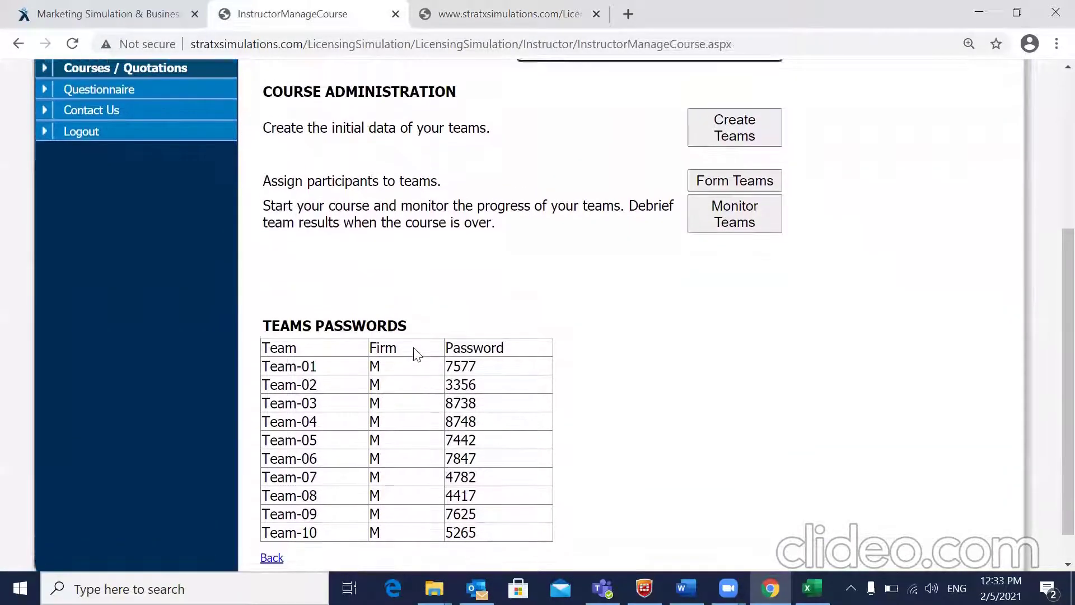
scroll(417, 354, down, 3)
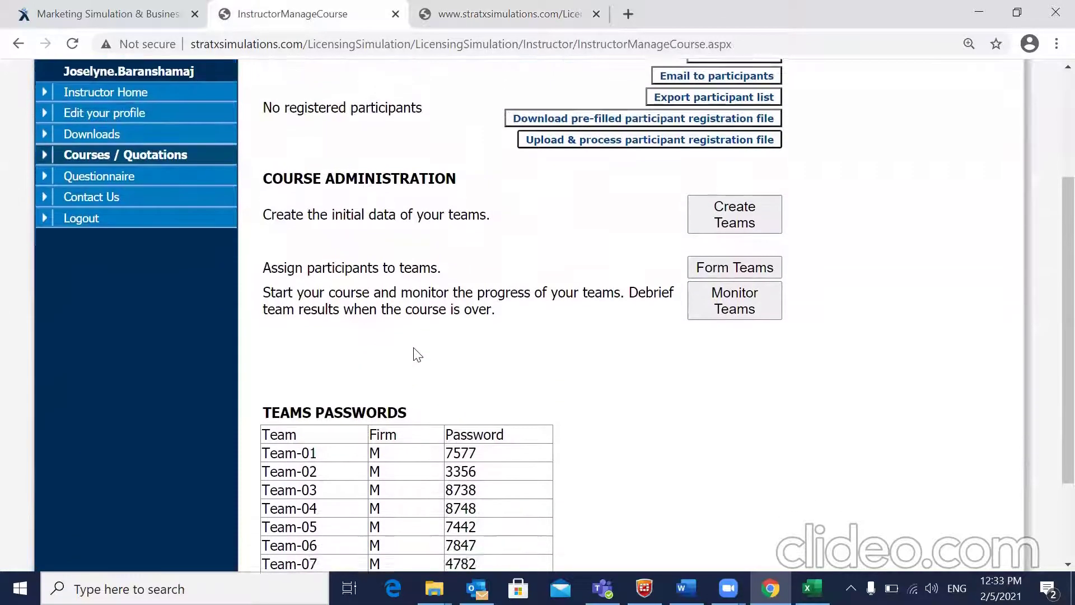
scroll(417, 354, up, 3)
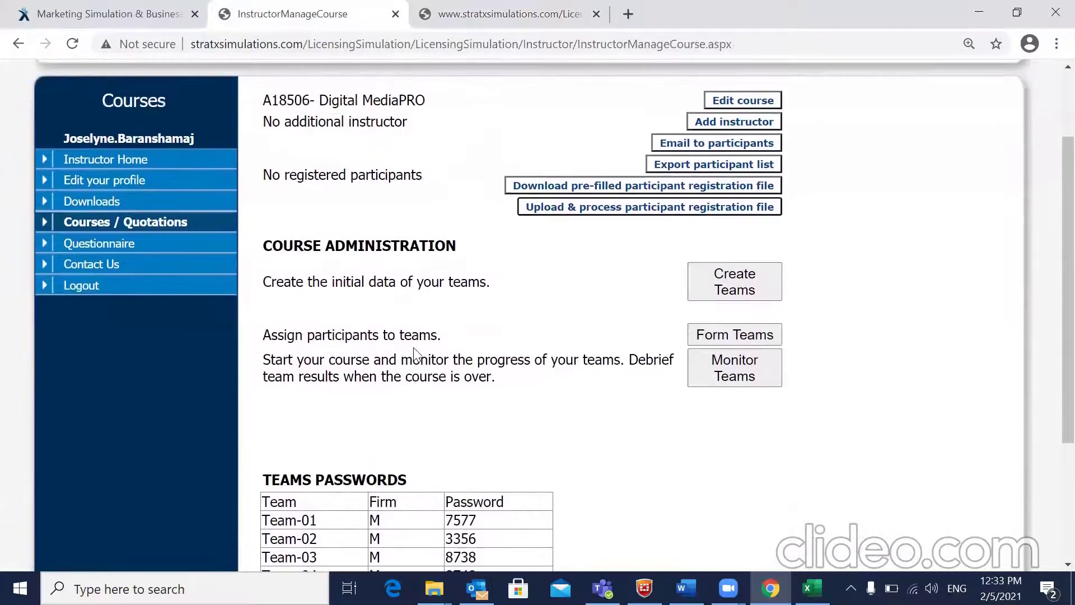
click(730, 365)
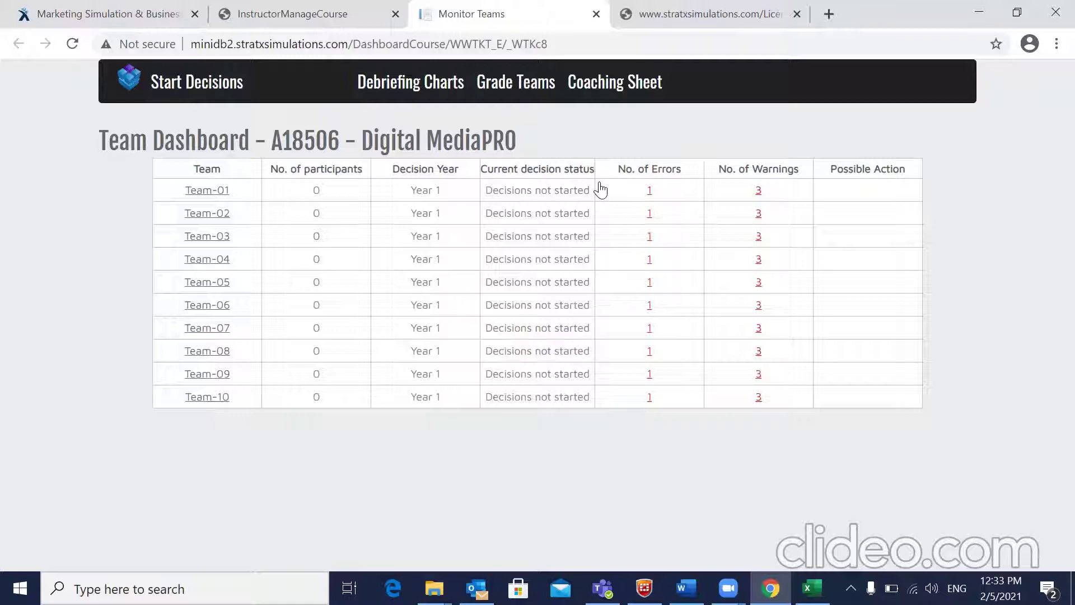
click(194, 83)
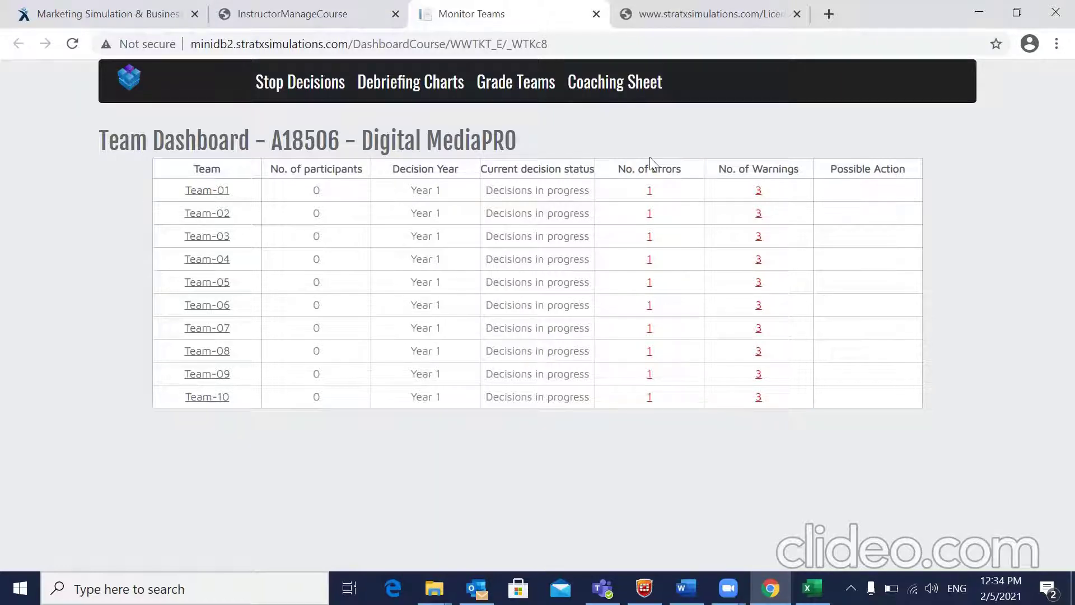
Open the debriefing charts for Team-05 and examine the OPI distribution curve and the distribution by selected ranges
click(395, 85)
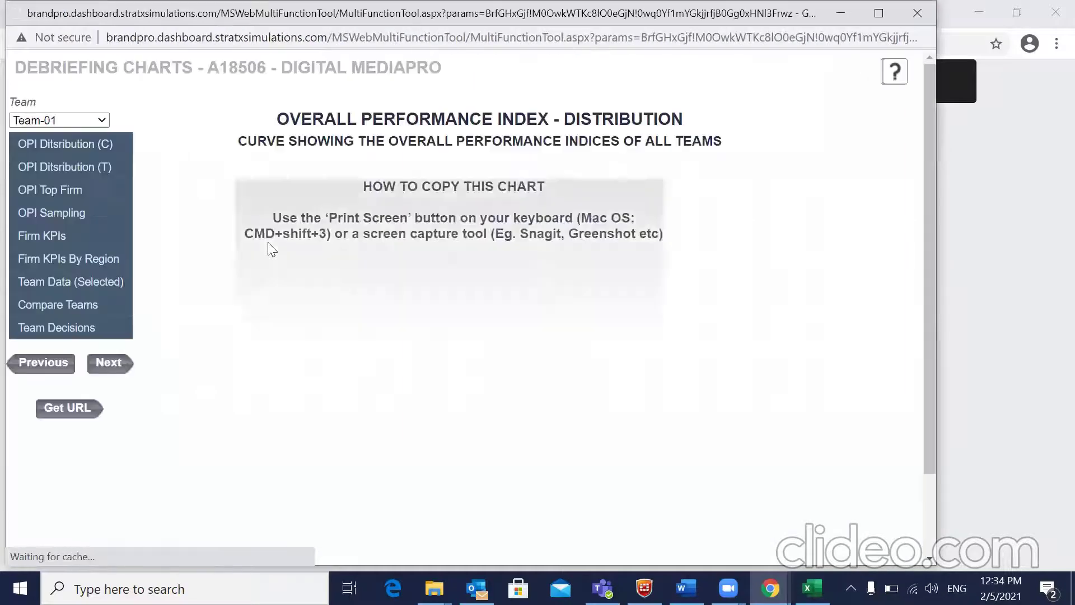
click(89, 122)
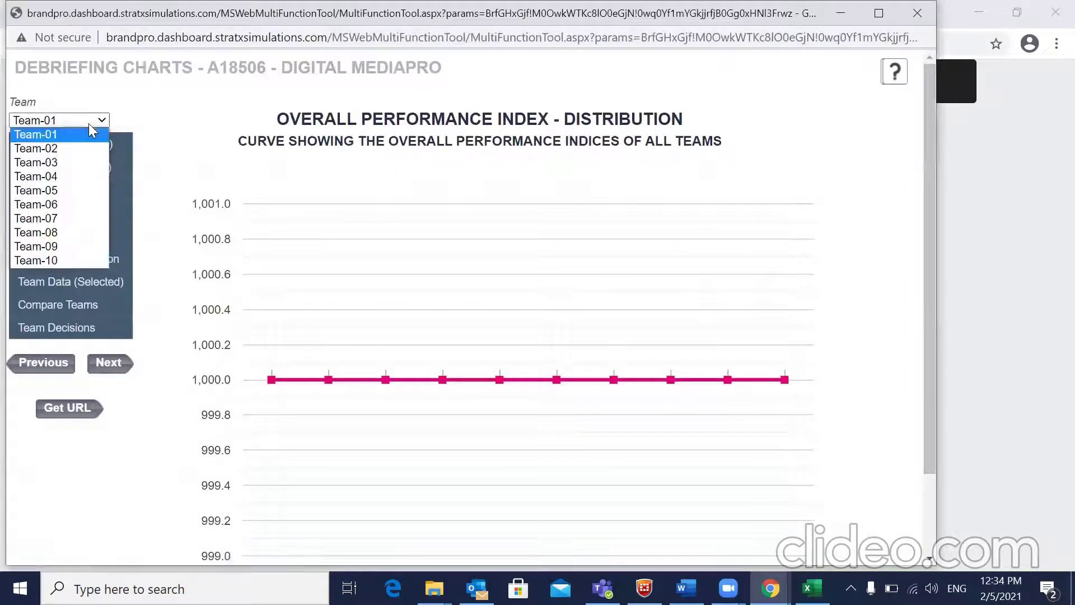
click(79, 191)
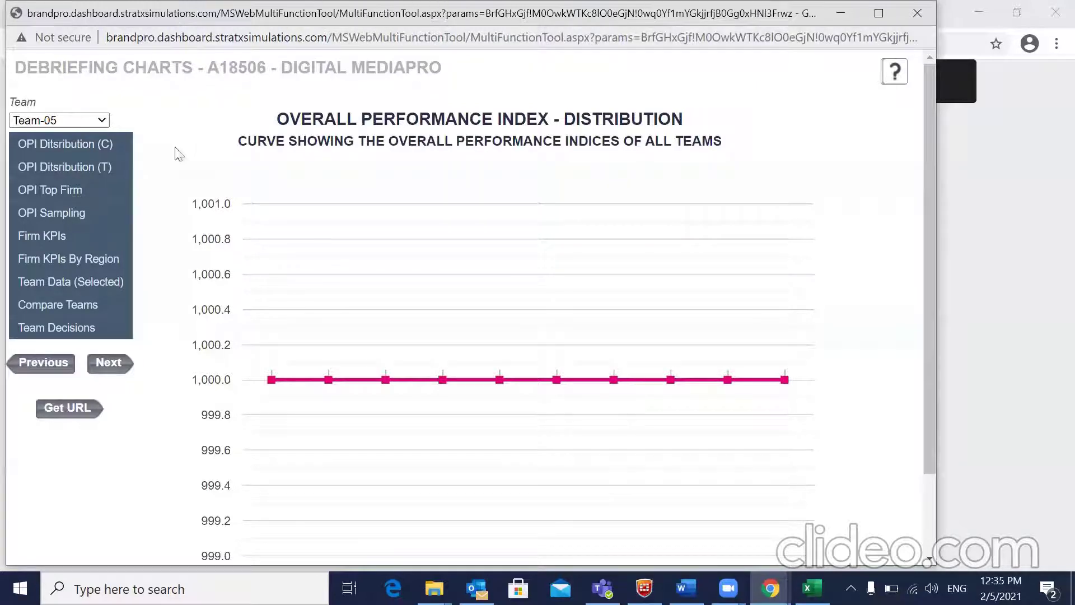
scroll(457, 391, down, 2)
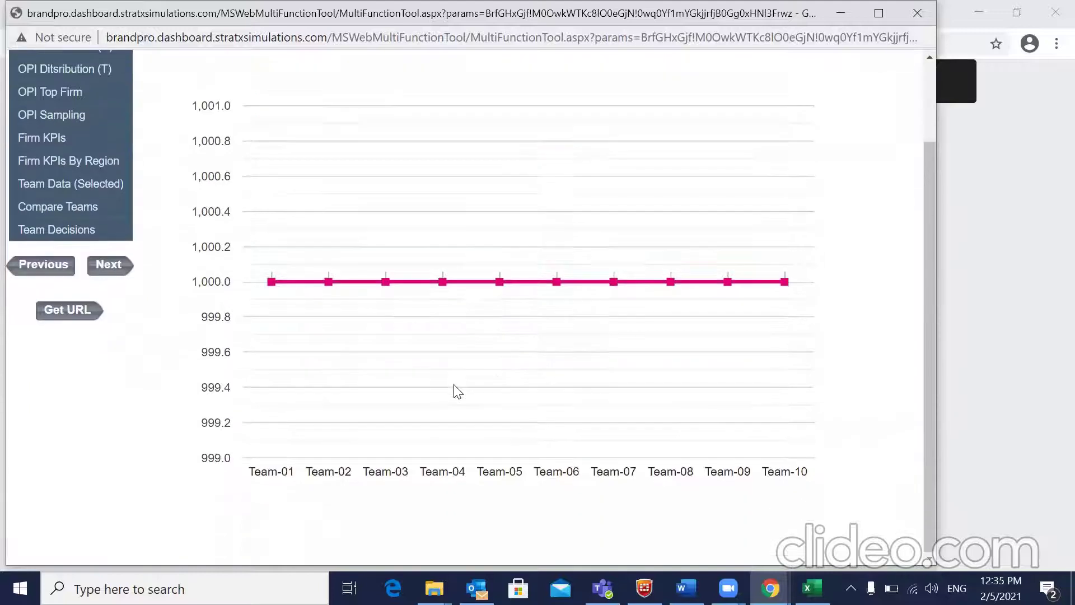
scroll(458, 391, up, 2)
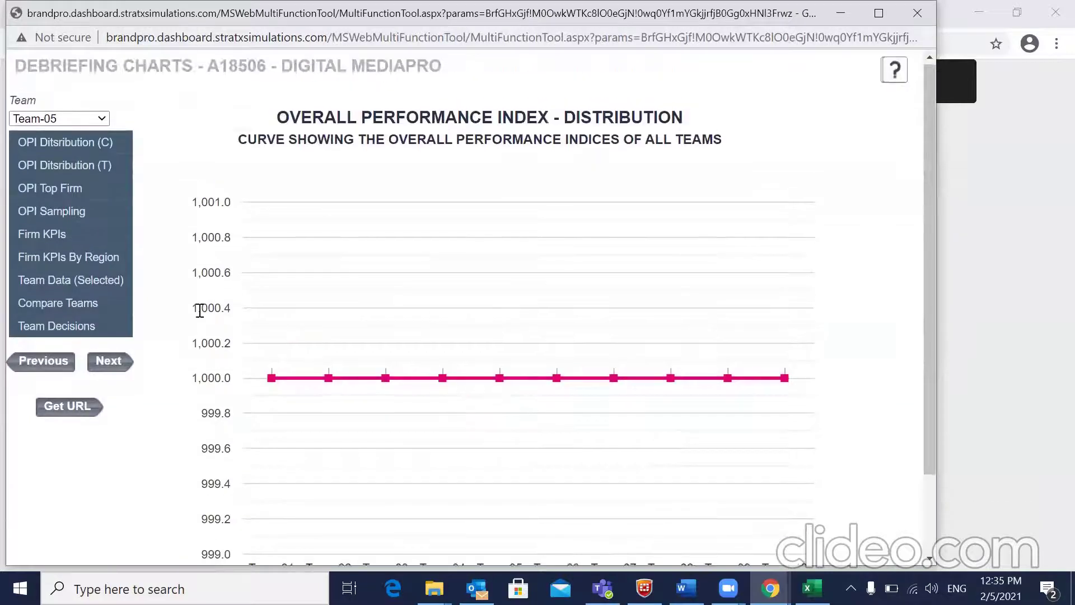
click(57, 167)
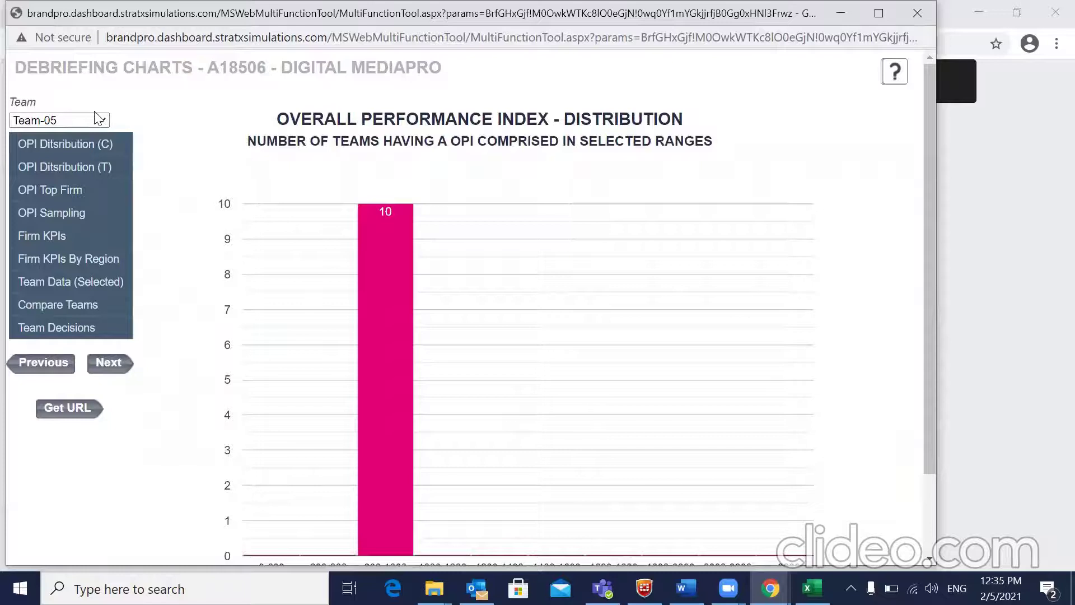
Get the shareable URL of the debriefing results, select its full text, and leave the debriefing charts
click(74, 412)
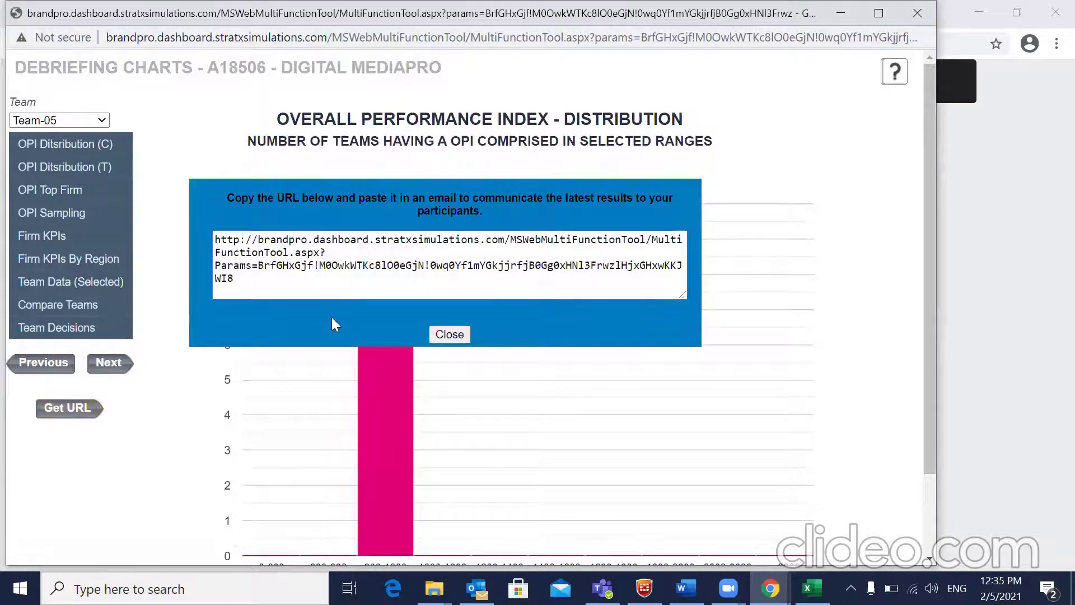
triple_click(289, 283)
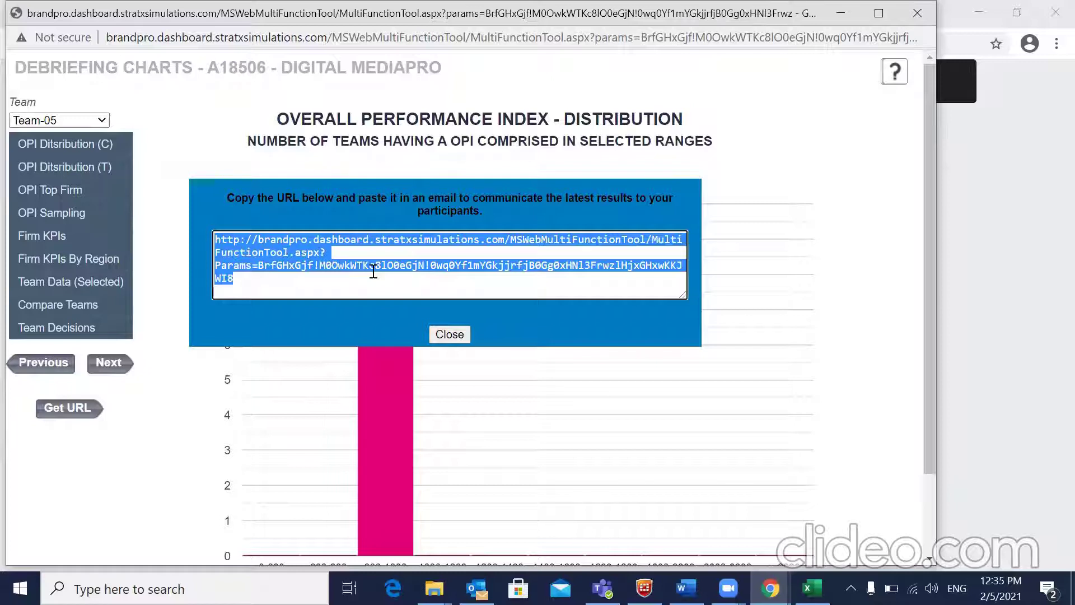
click(915, 4)
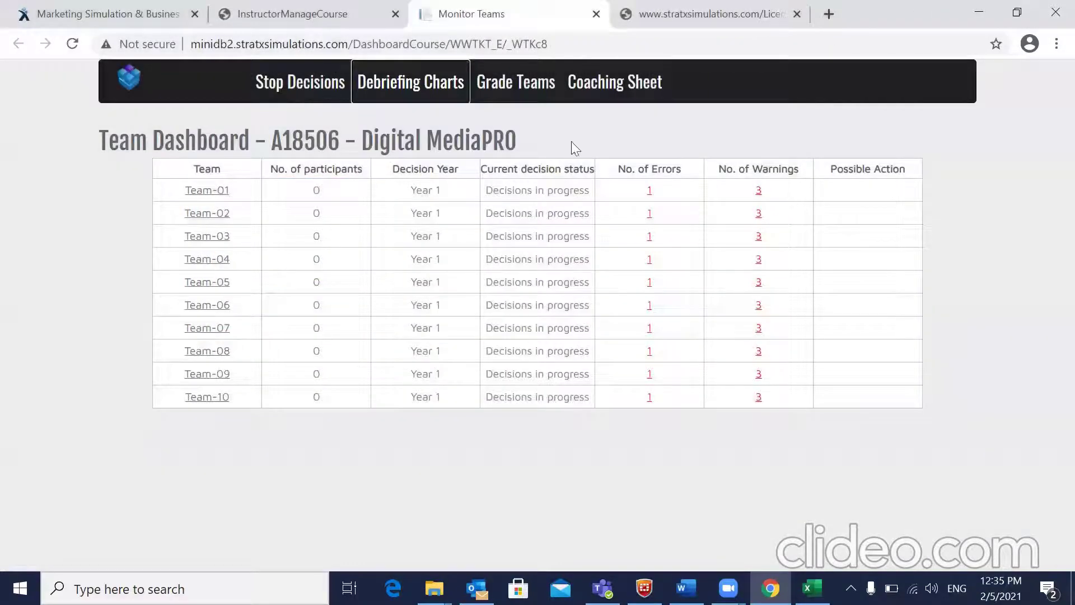
Open the team grading tool and set the KPI weights to 80 for OPI and 20 for REV
click(517, 83)
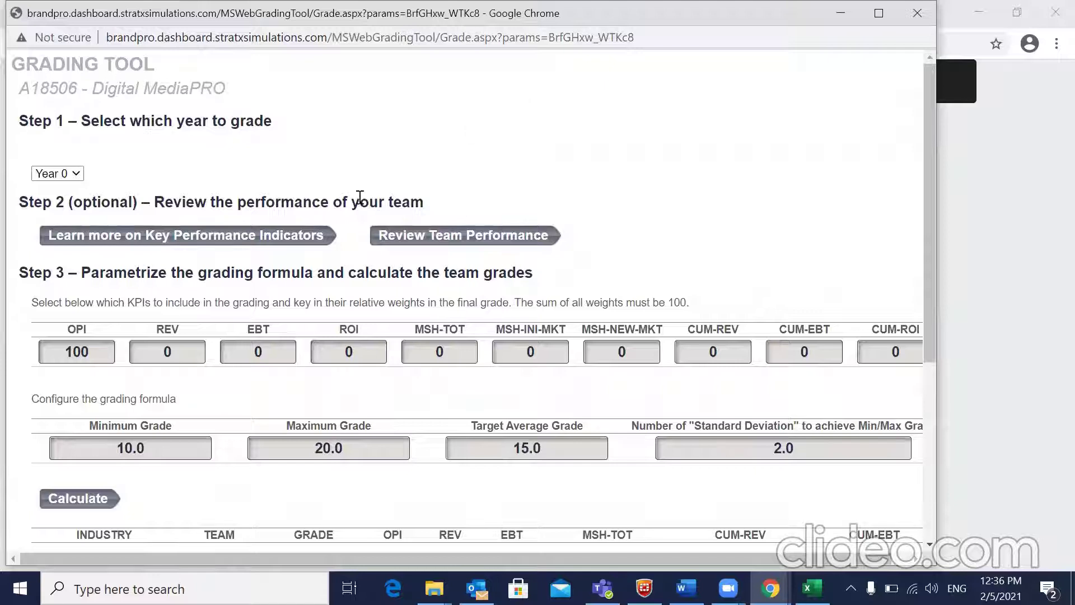
click(95, 353)
key(BackSpace)
key(BackSpace)
key(BackSpace)
text(80)
click(191, 353)
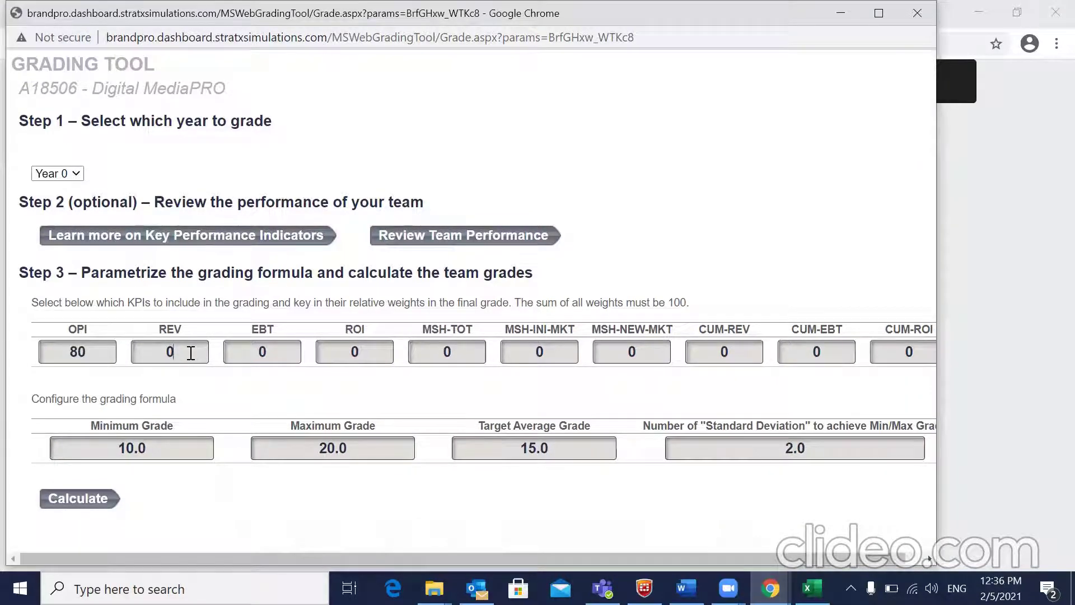
key(BackSpace)
text(20)
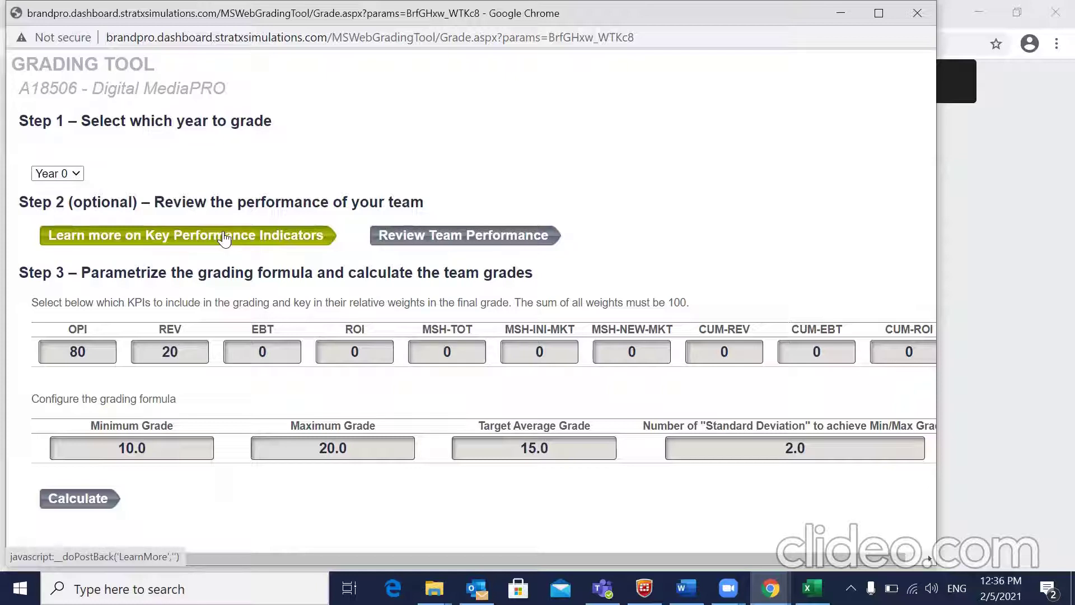
Review the descriptions of the key and additional performance indicators available for grading, and close the reference page
click(514, 333)
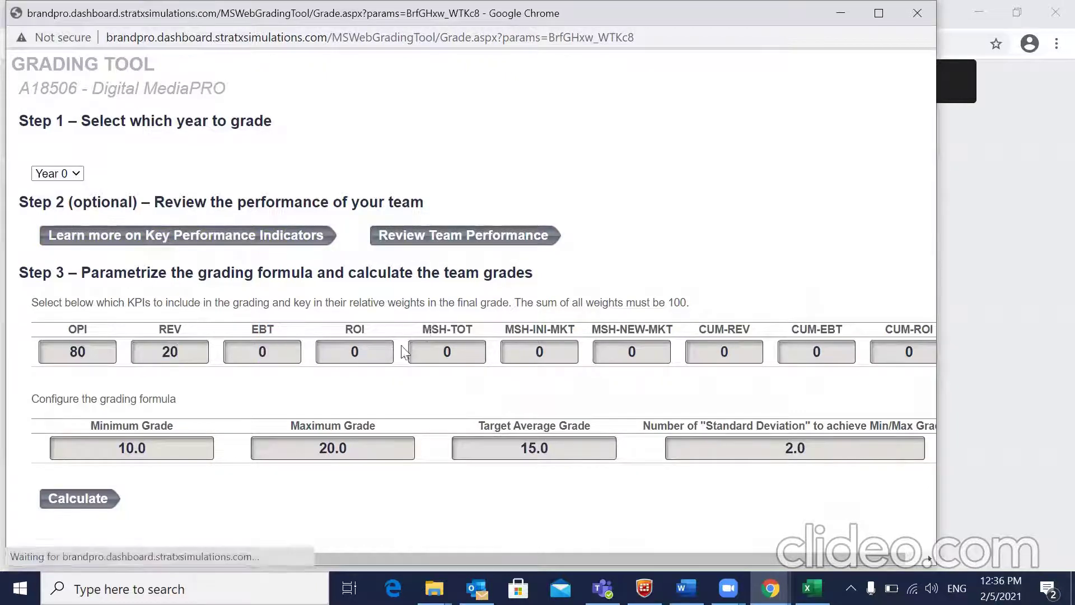
drag(514, 334, 557, 347)
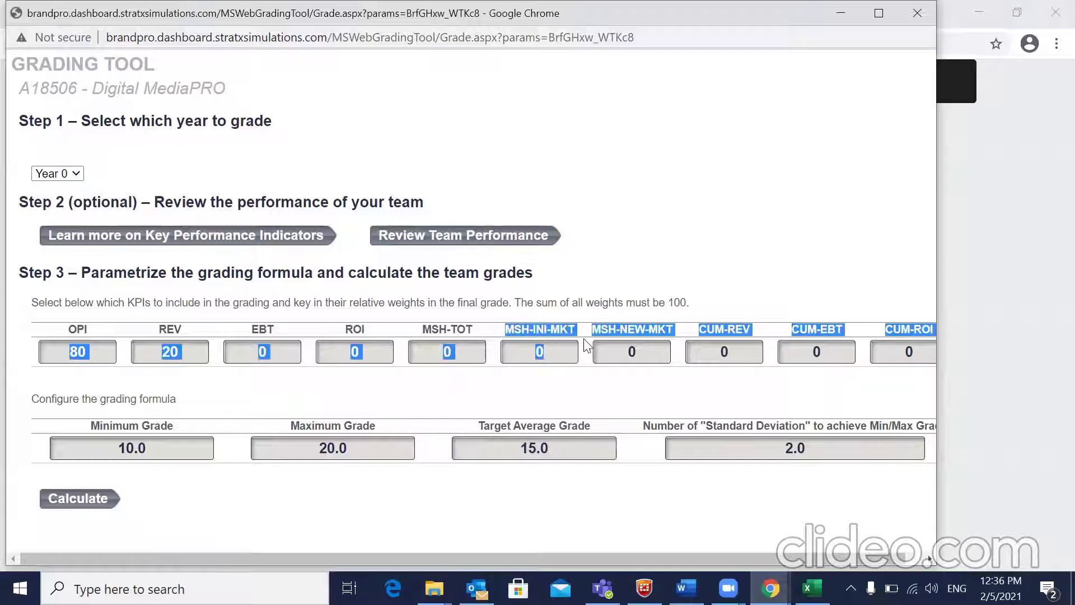
click(269, 238)
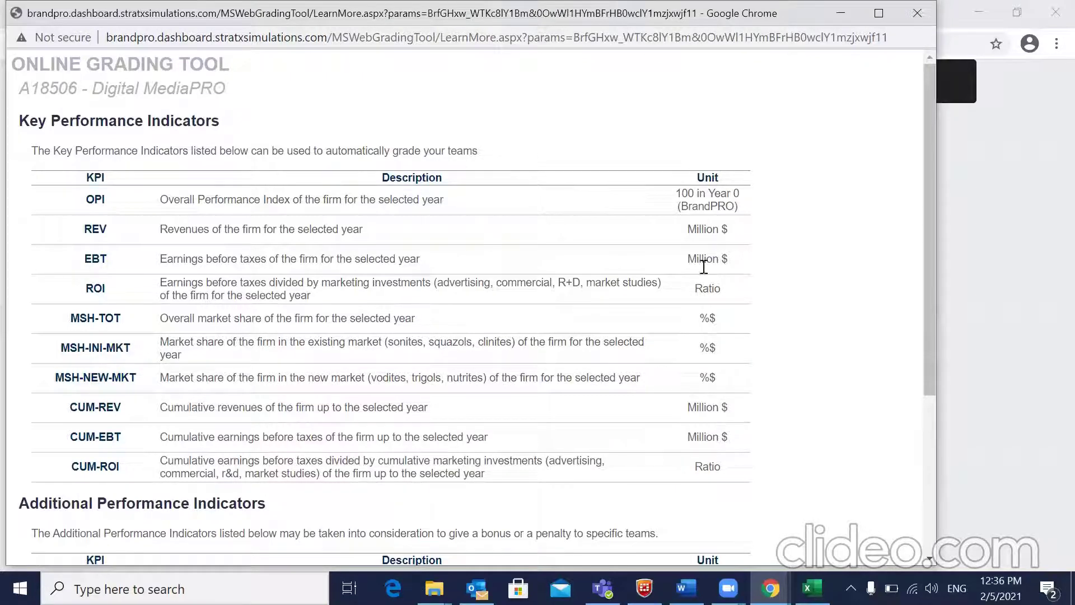
scroll(703, 291, down, 2)
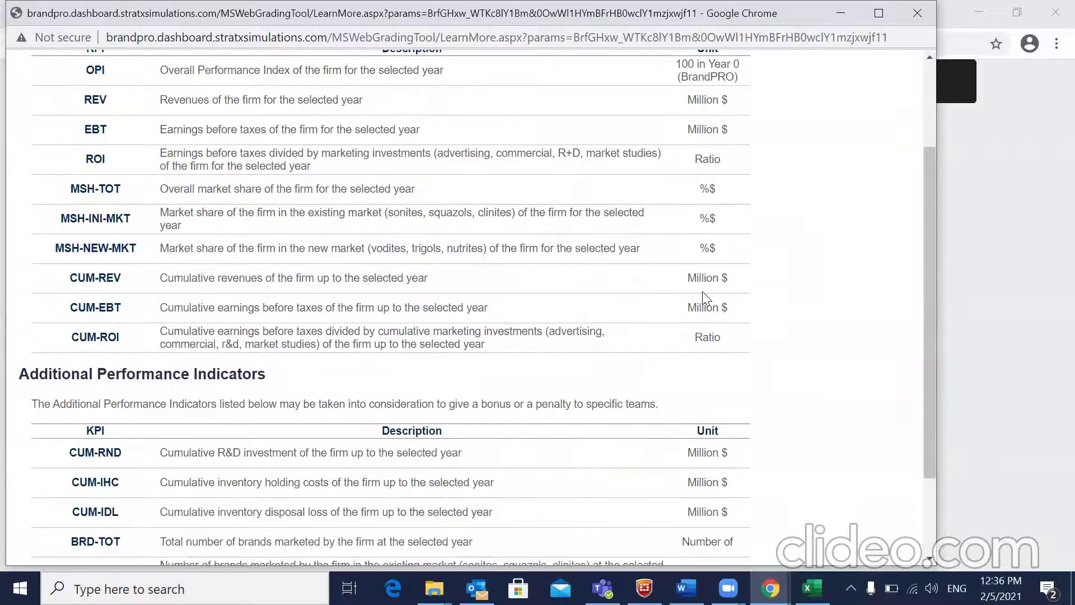
scroll(702, 291, down, 2)
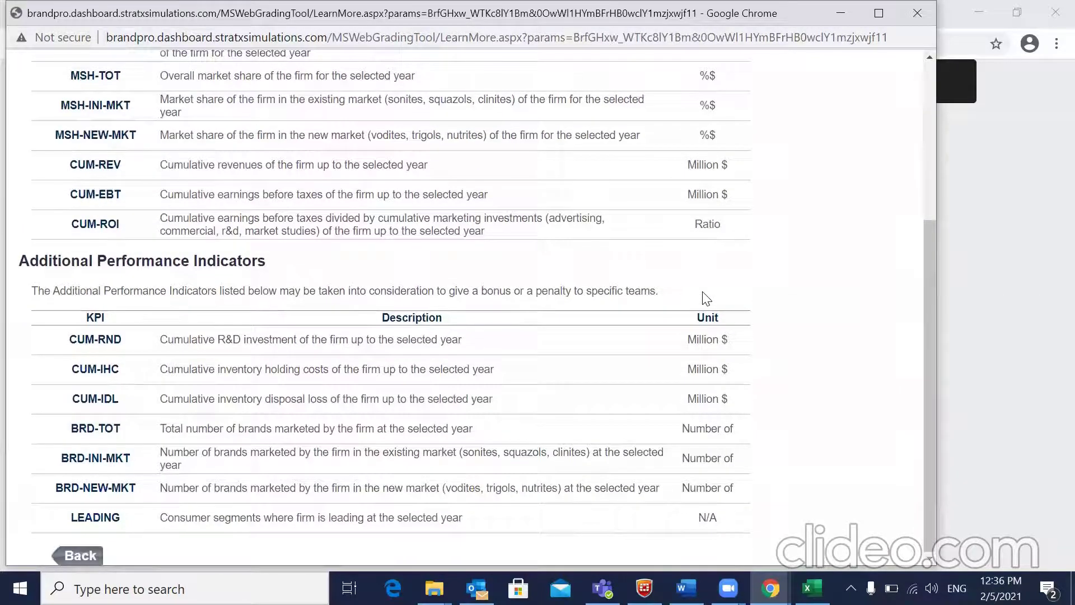
scroll(703, 298, up, 4)
scroll(705, 299, up, 1)
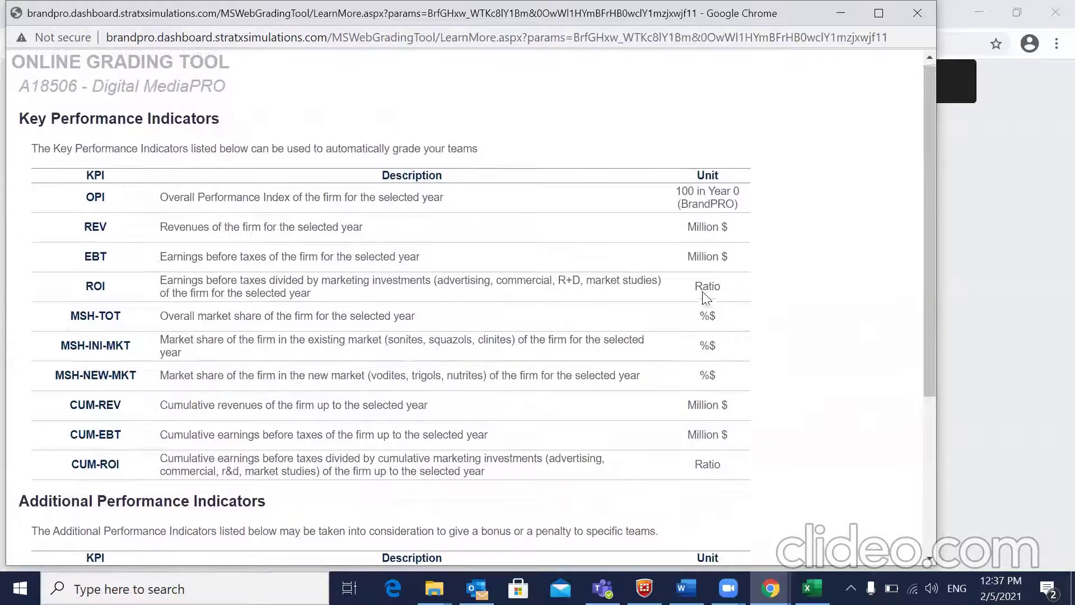
click(913, 15)
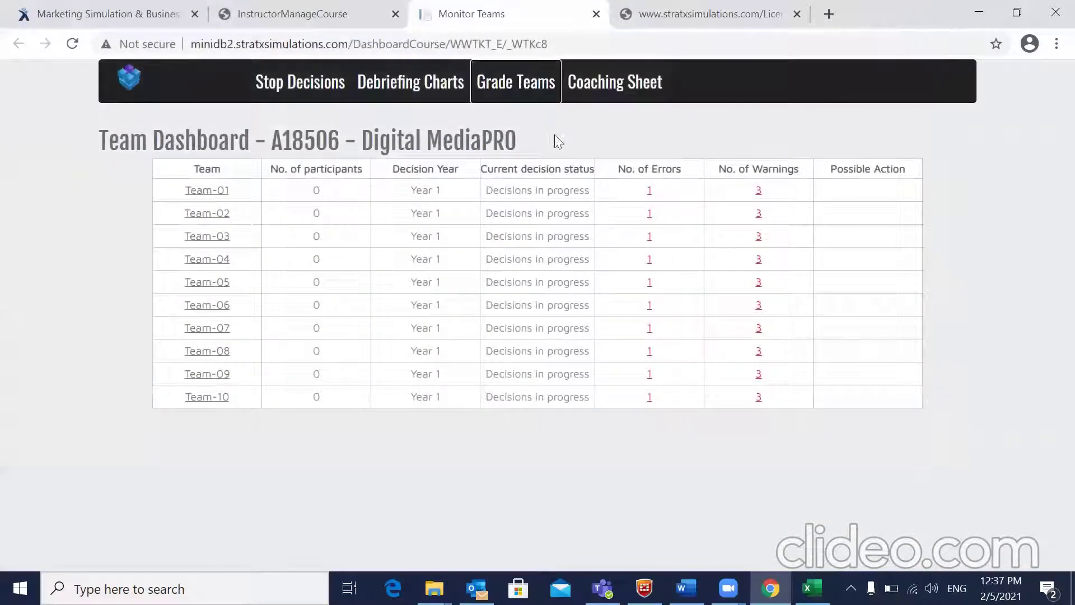
Reopen the team grading tool, review the KPI weights, grading formula and team grade table, and close the tool
click(514, 92)
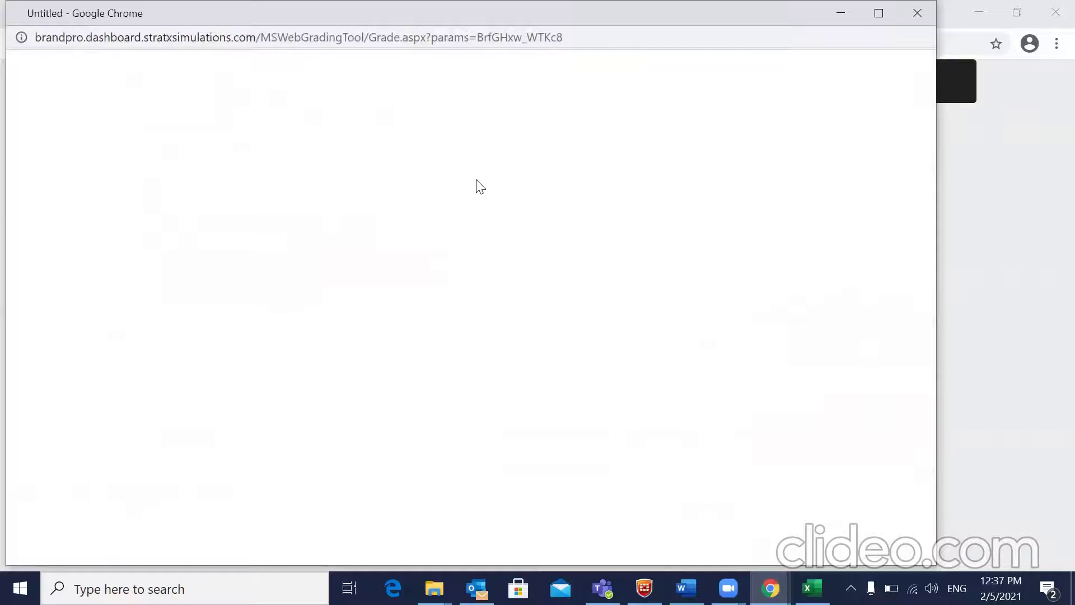
scroll(476, 183, down, 3)
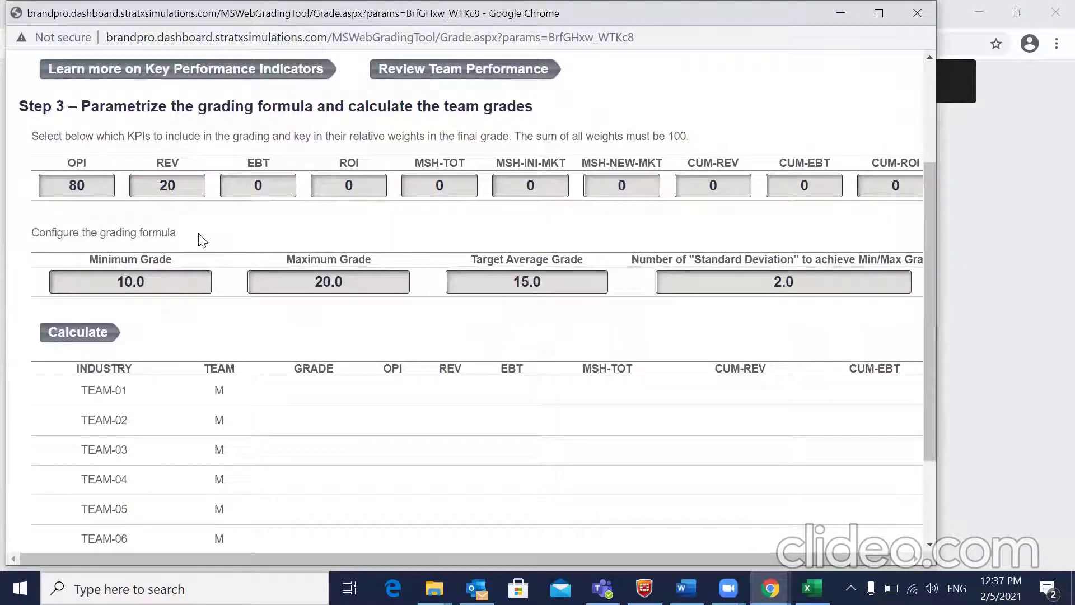
scroll(202, 241, down, 2)
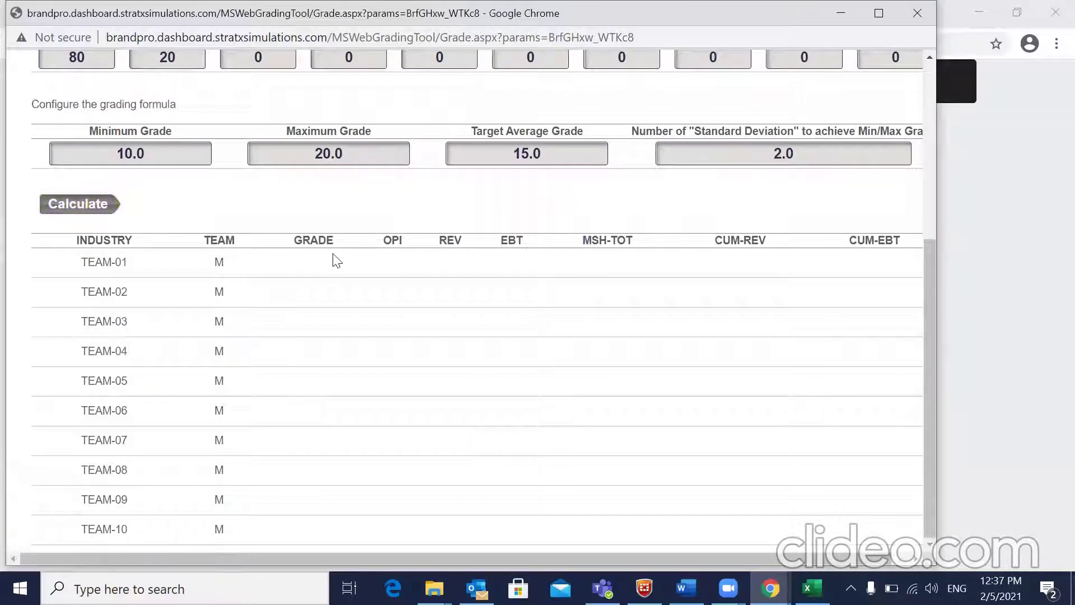
drag(433, 293, 596, 532)
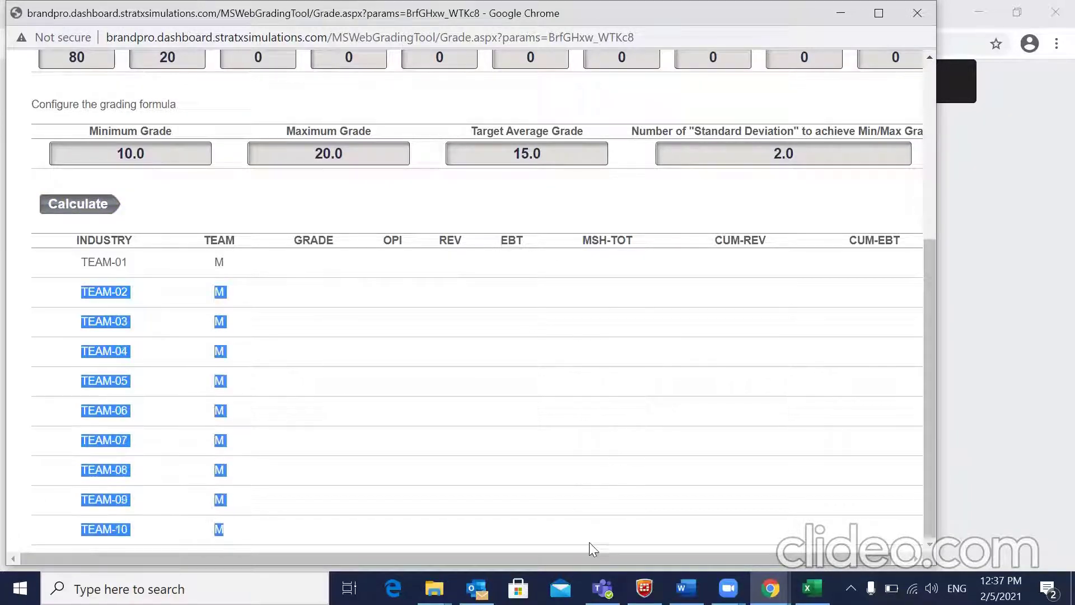
scroll(506, 417, right, 1)
click(508, 417)
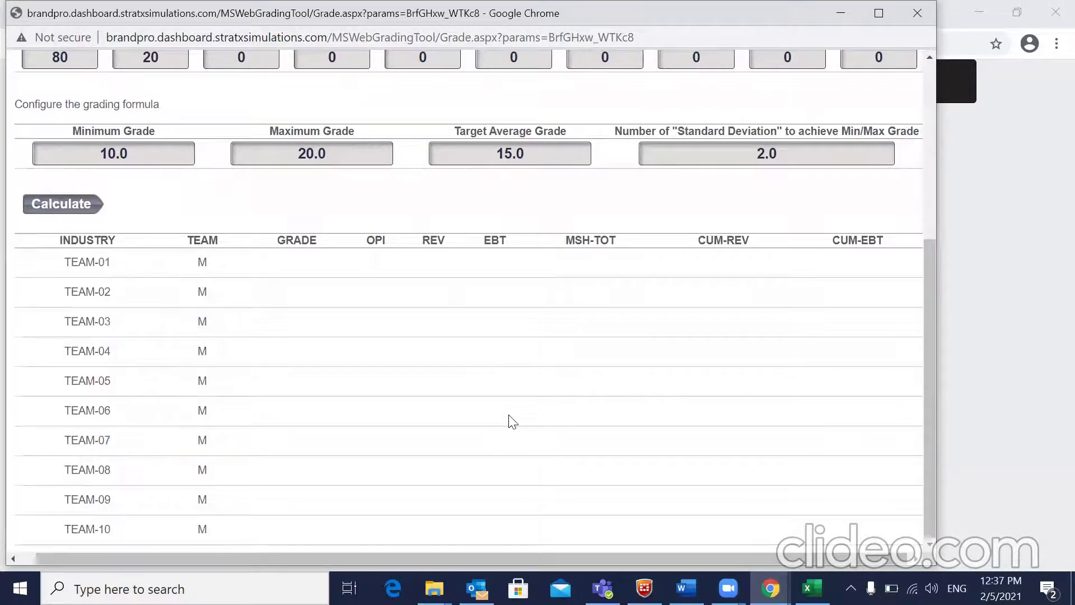
scroll(598, 312, up, 5)
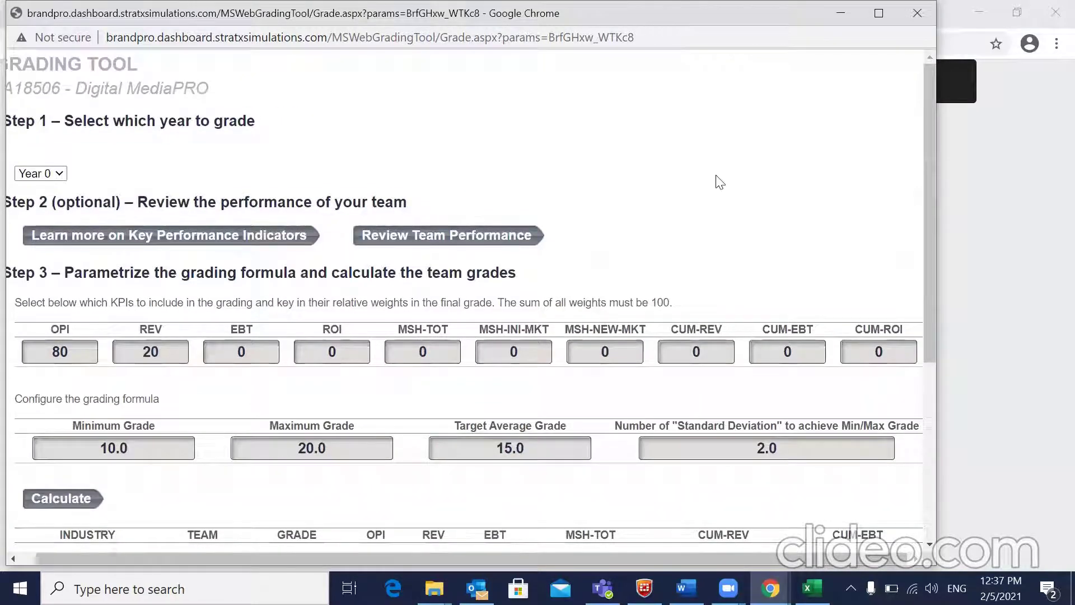
click(916, 14)
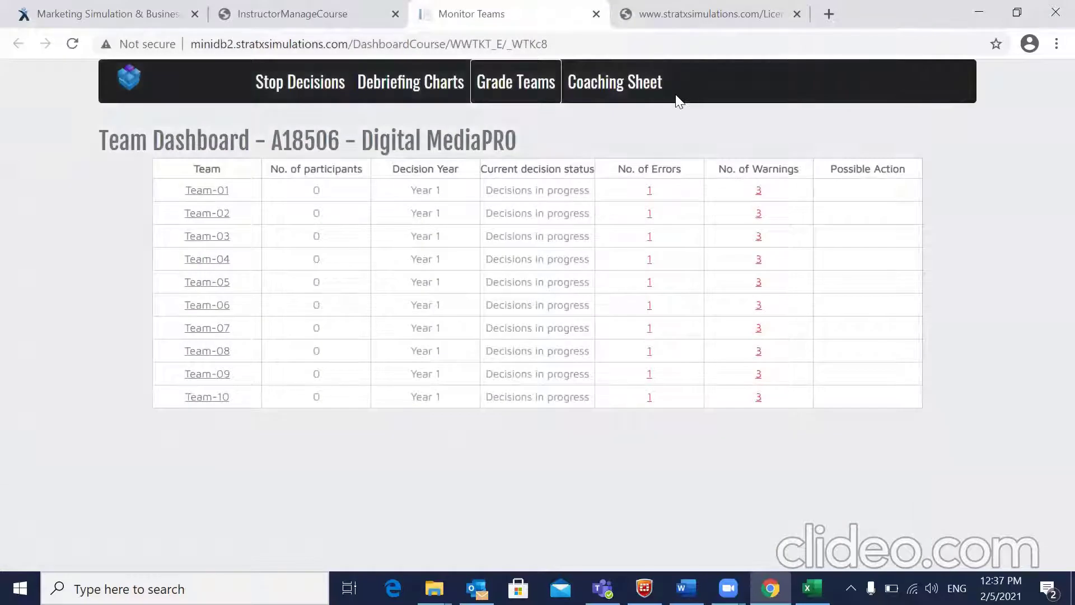
Download the Year 0 coaching sheet, try to open it, and close the A18506_Registration workbook in Excel without saving
click(642, 89)
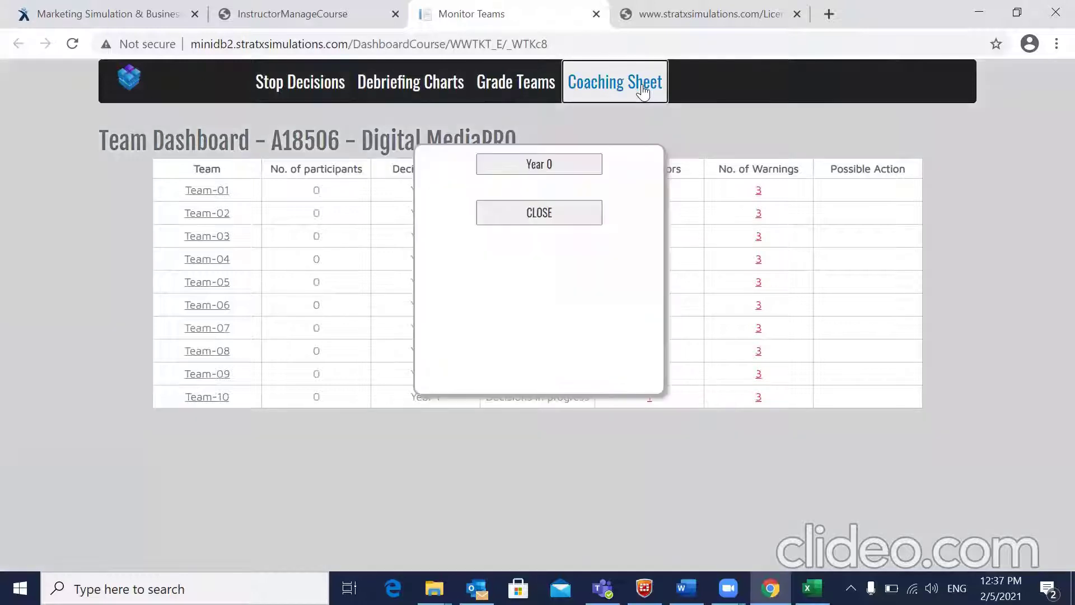
click(540, 165)
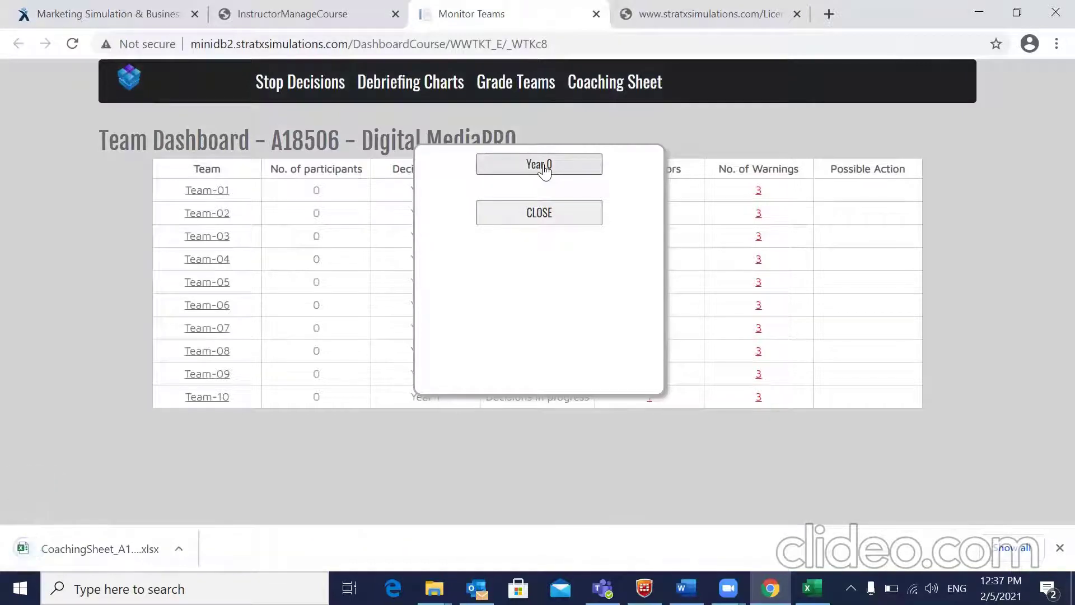
click(113, 549)
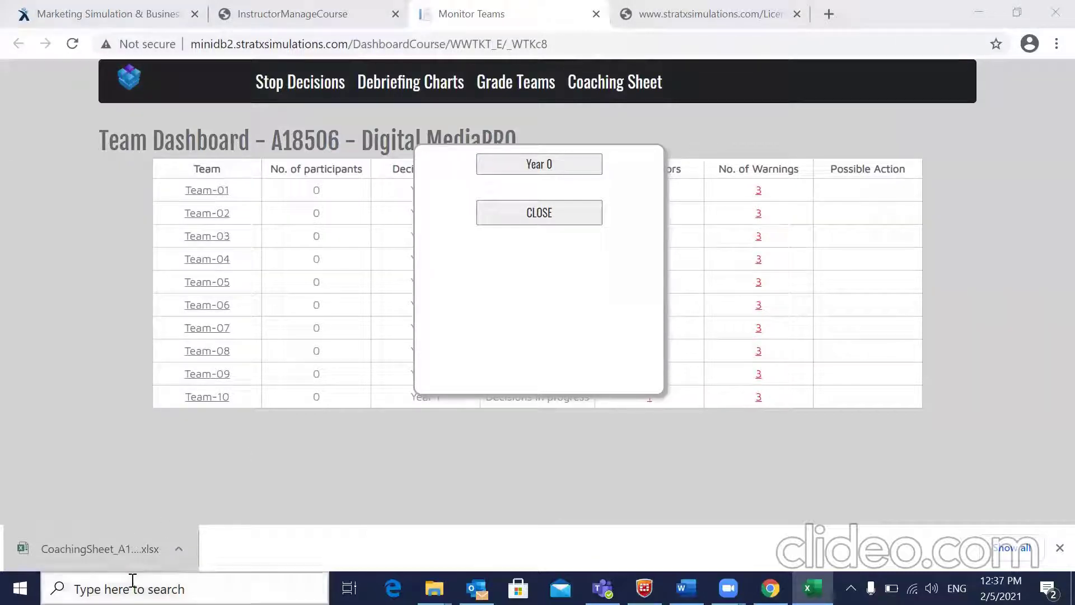
click(141, 552)
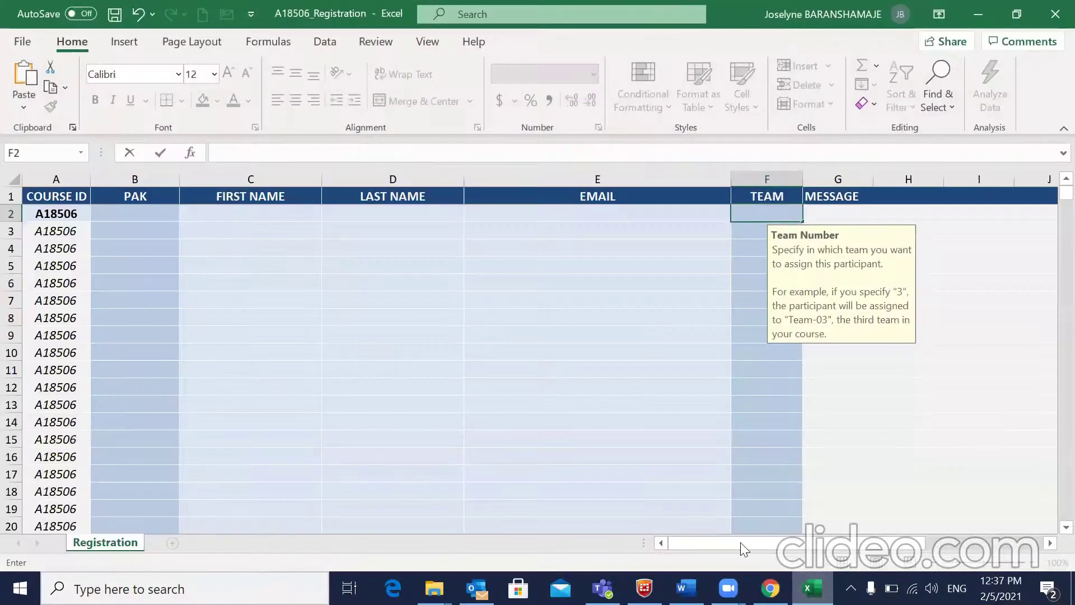
click(1055, 14)
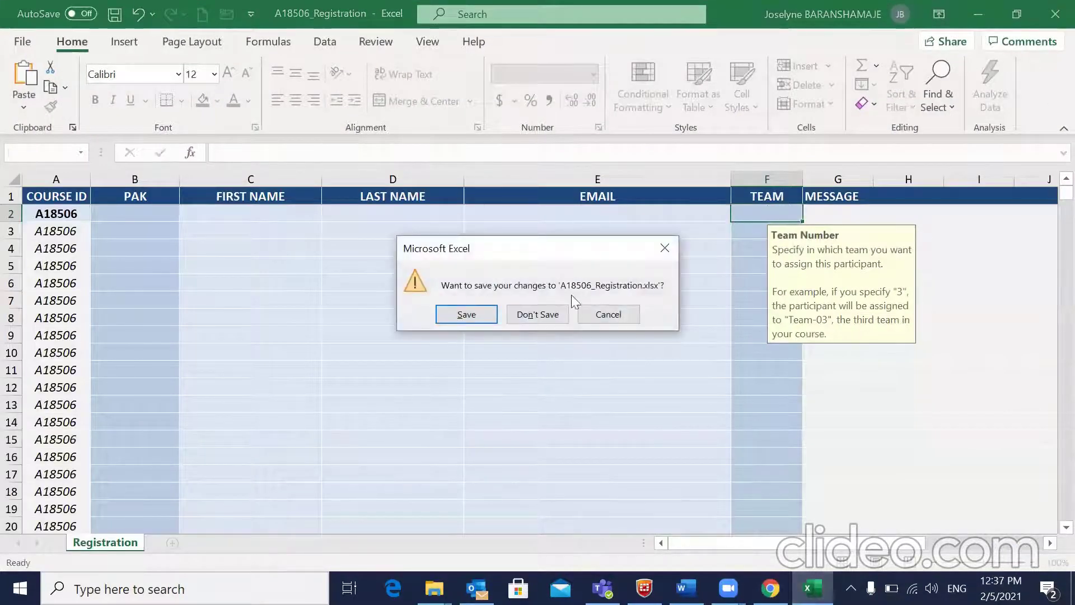
click(535, 314)
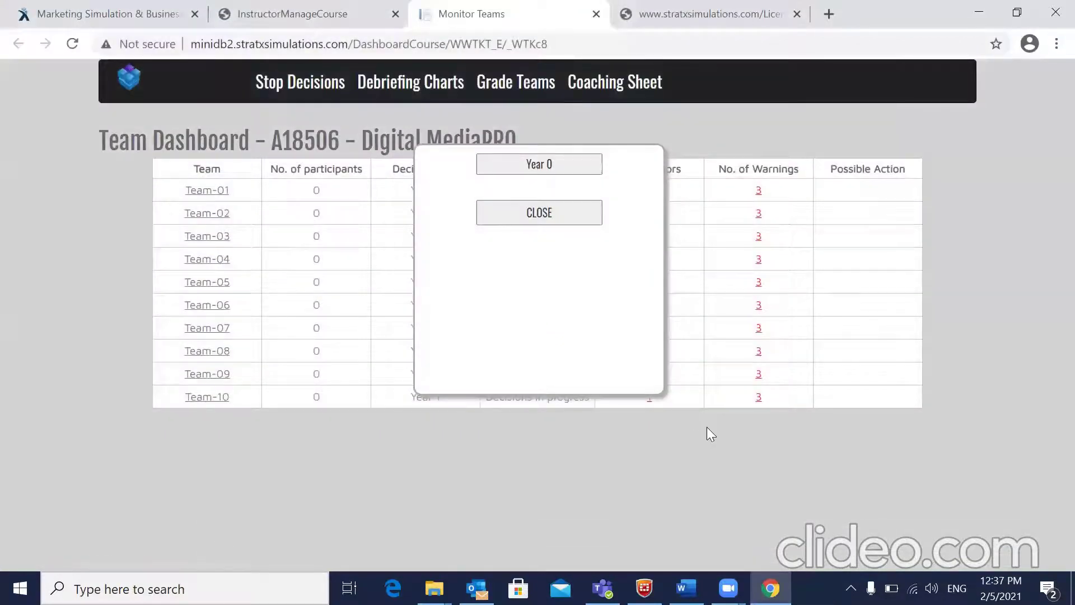
Download the Year 0 coaching sheet again, open it in Excel and enable editing
click(547, 178)
click(124, 548)
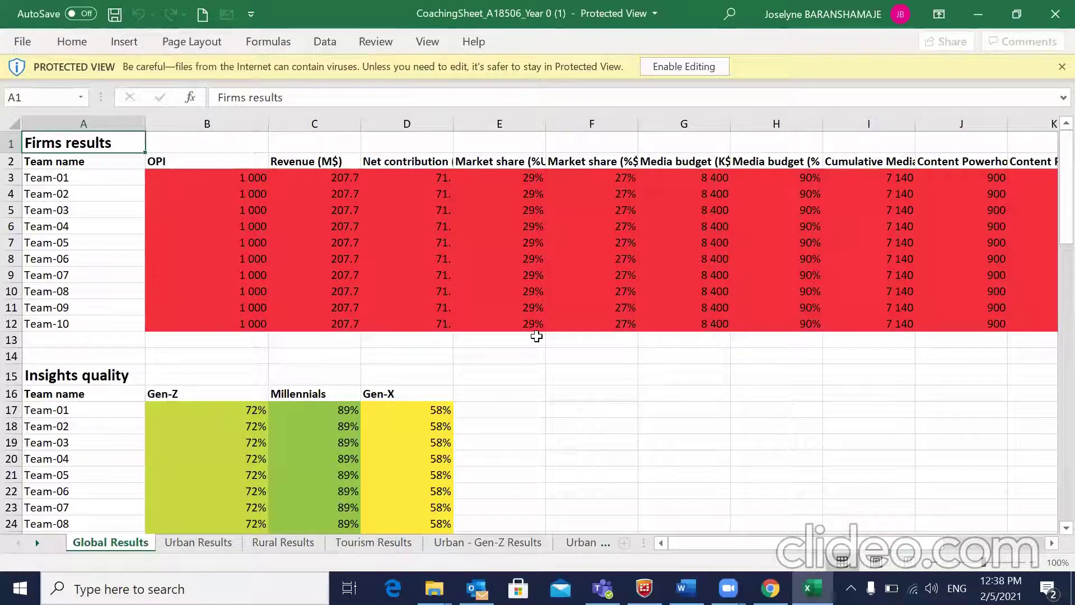
click(672, 70)
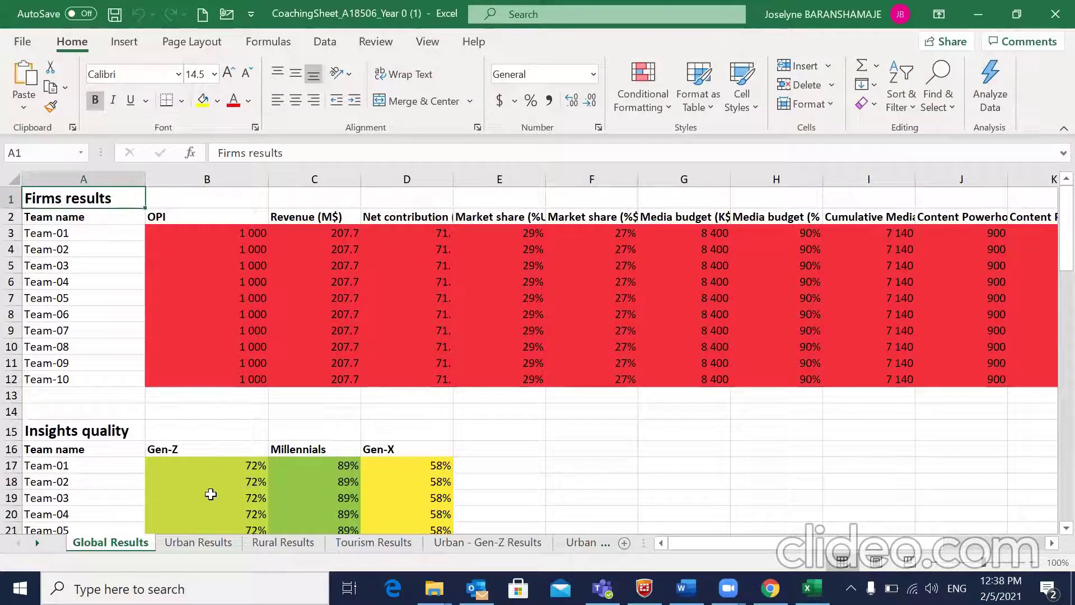
Review the Urban Results and Urban - Millennials Results sheets, and close the workbook and the coaching sheet year selection
click(204, 543)
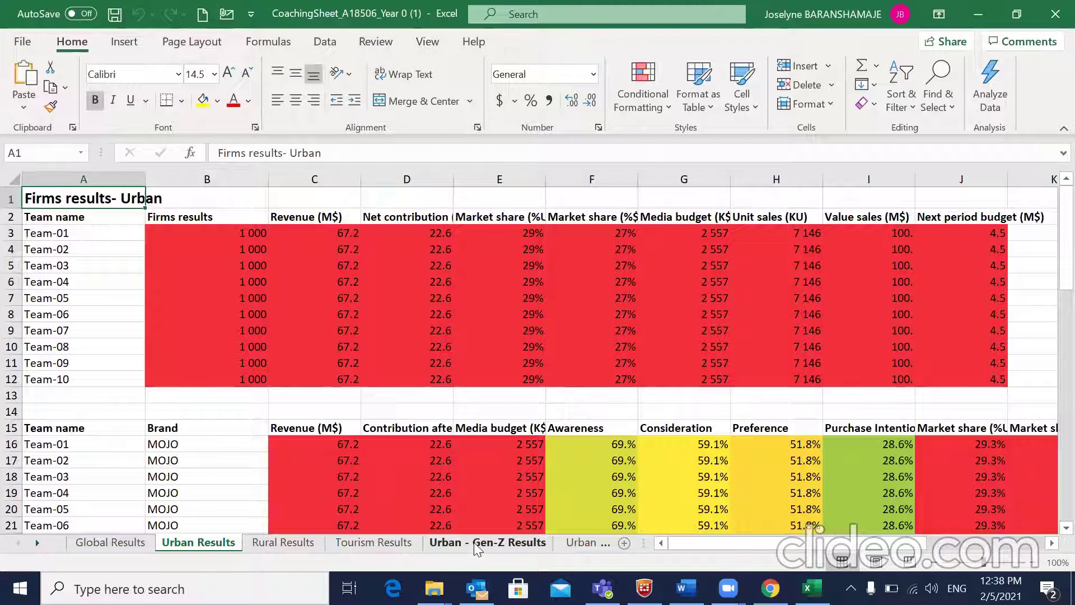
click(572, 541)
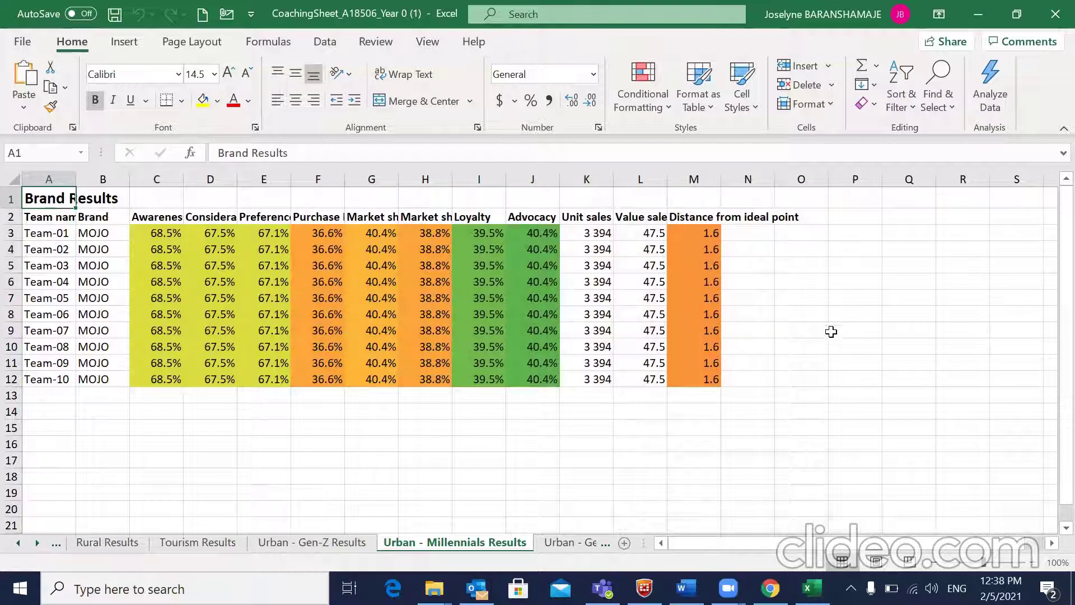
click(1052, 10)
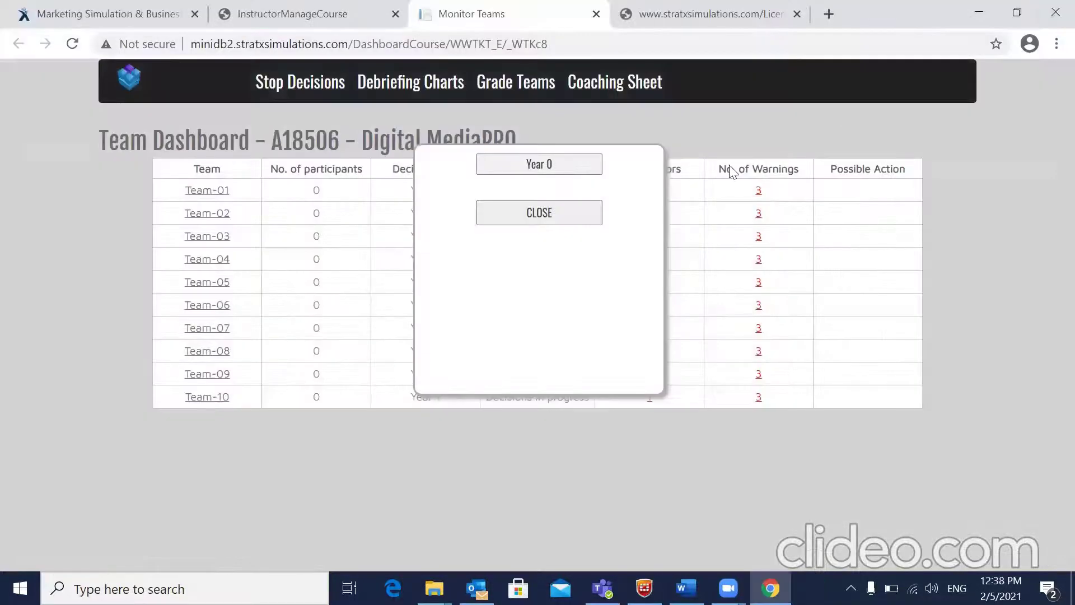
click(563, 213)
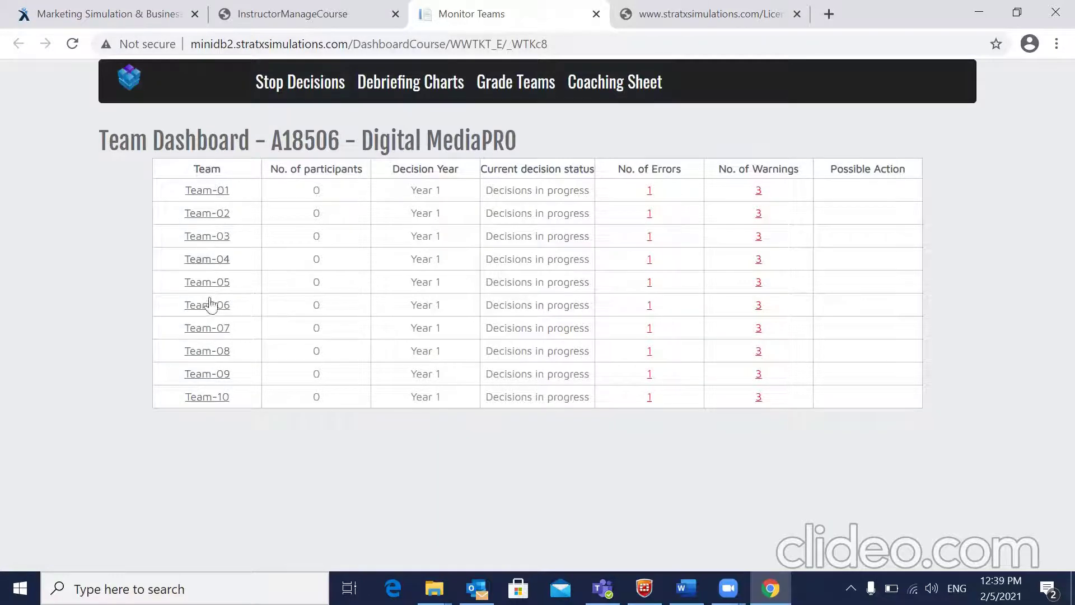
Open the Team-01 simulation in a maximized window and look over the Prepare, Analyze and Decide modules on its home page
click(216, 191)
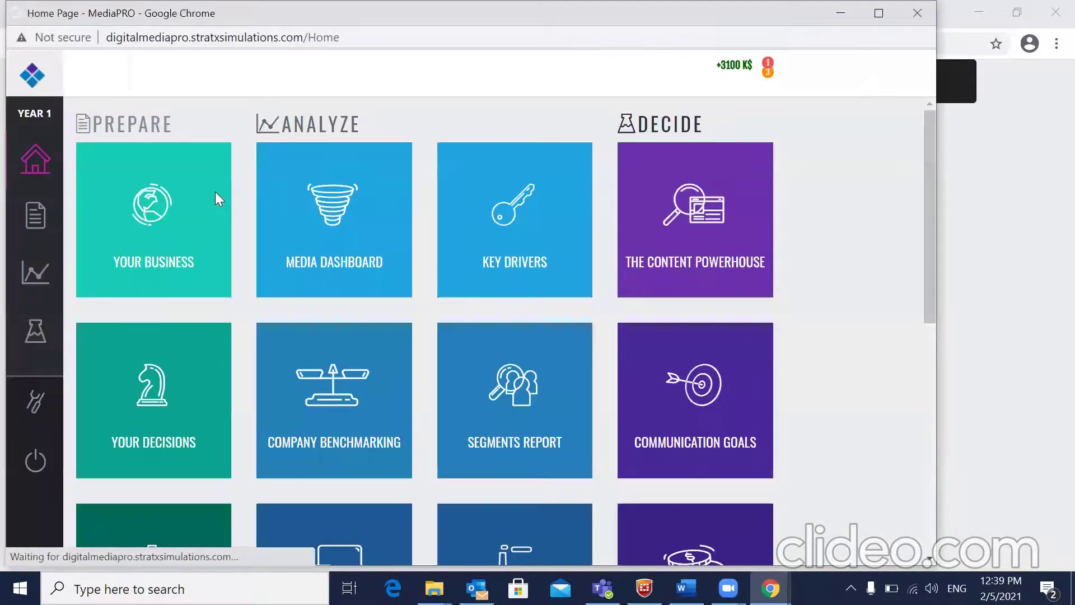
click(879, 13)
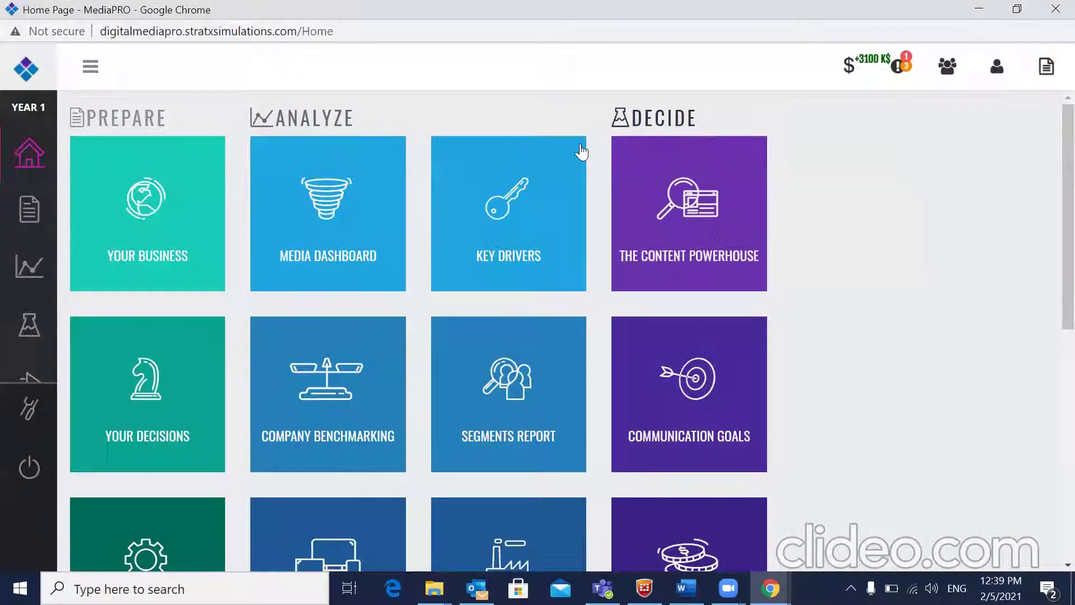
scroll(581, 151, down, 8)
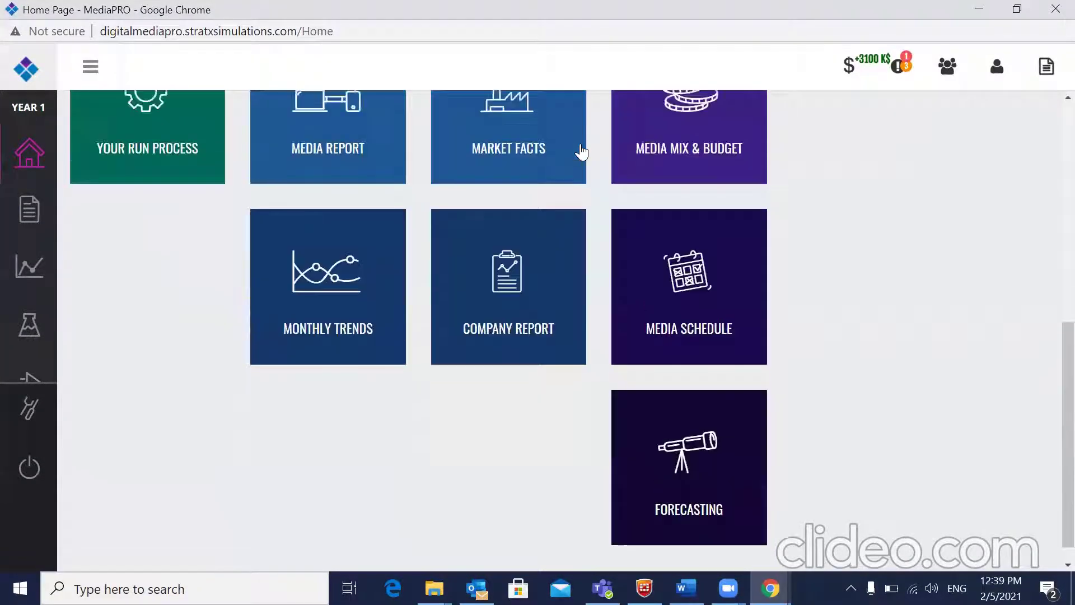
scroll(581, 151, up, 8)
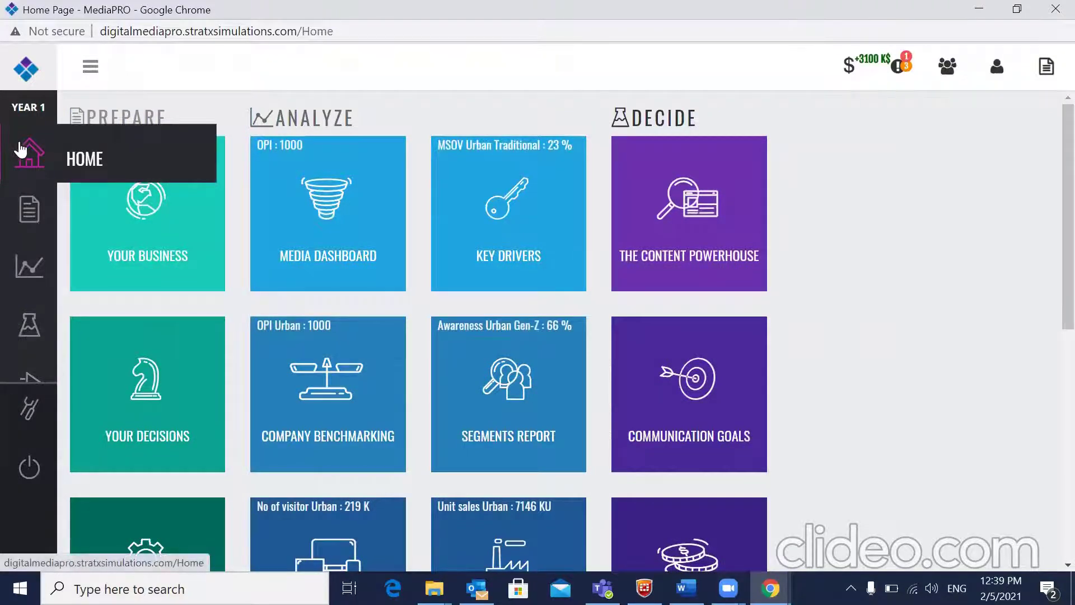
mouse_move(34, 291)
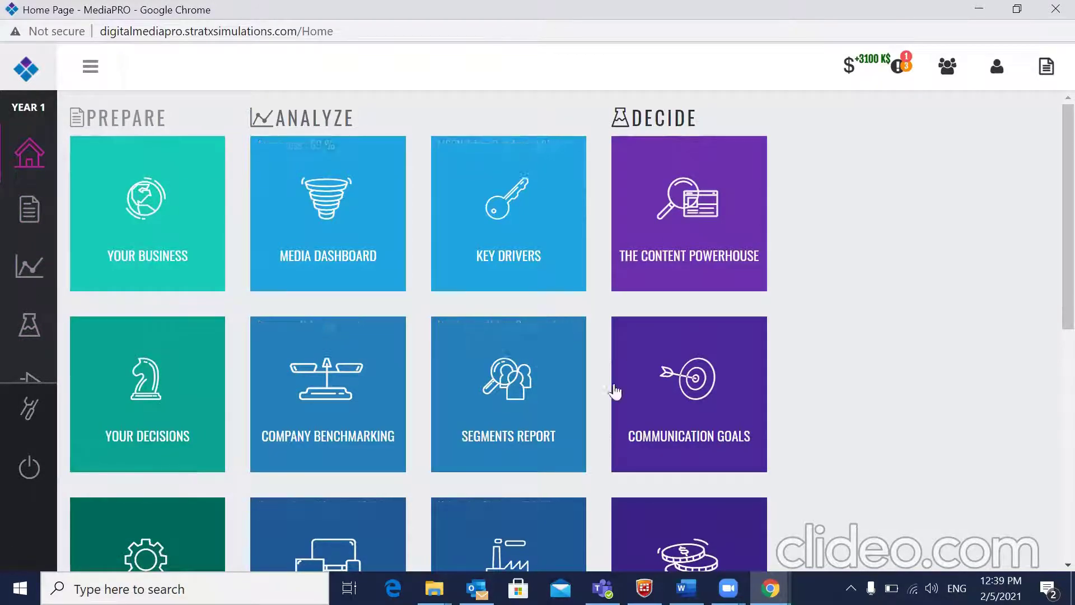
Read the Welcome, Your Mission, Market and Consumers pages of the Your Business section
mouse_move(30, 227)
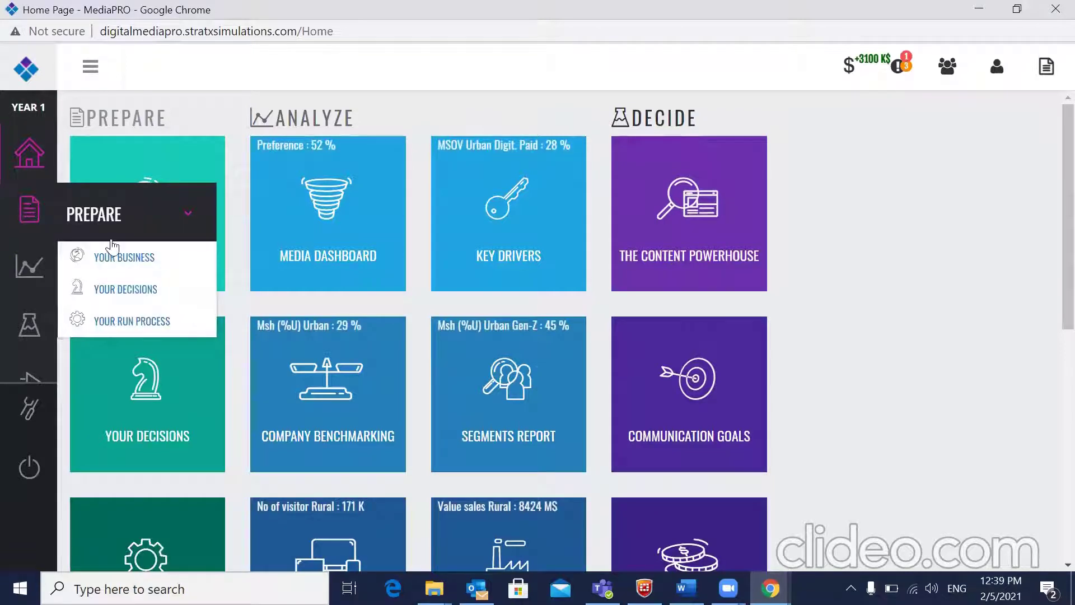
click(112, 263)
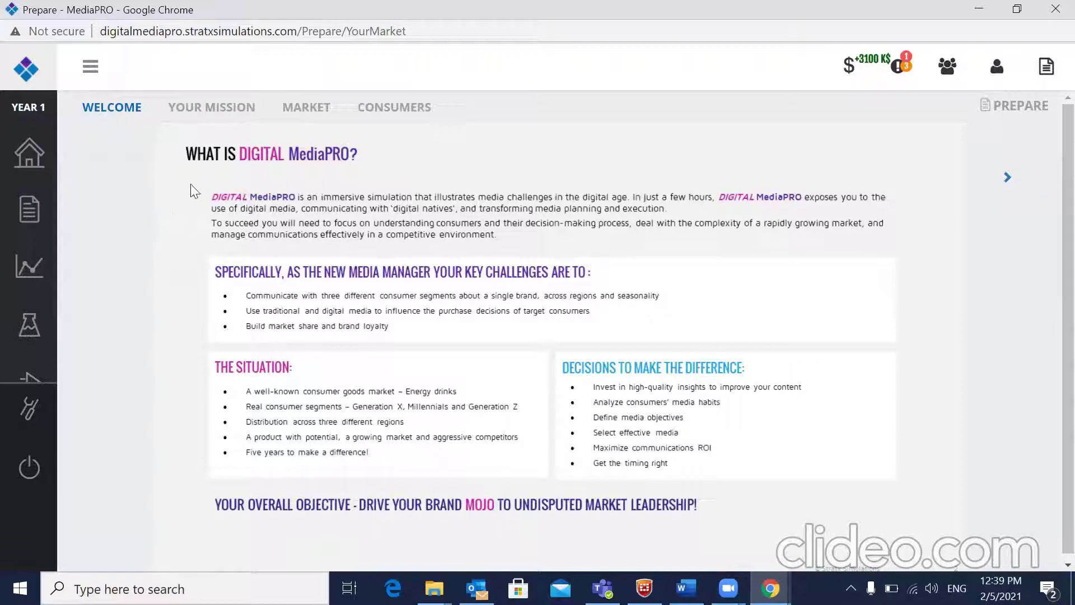
click(204, 115)
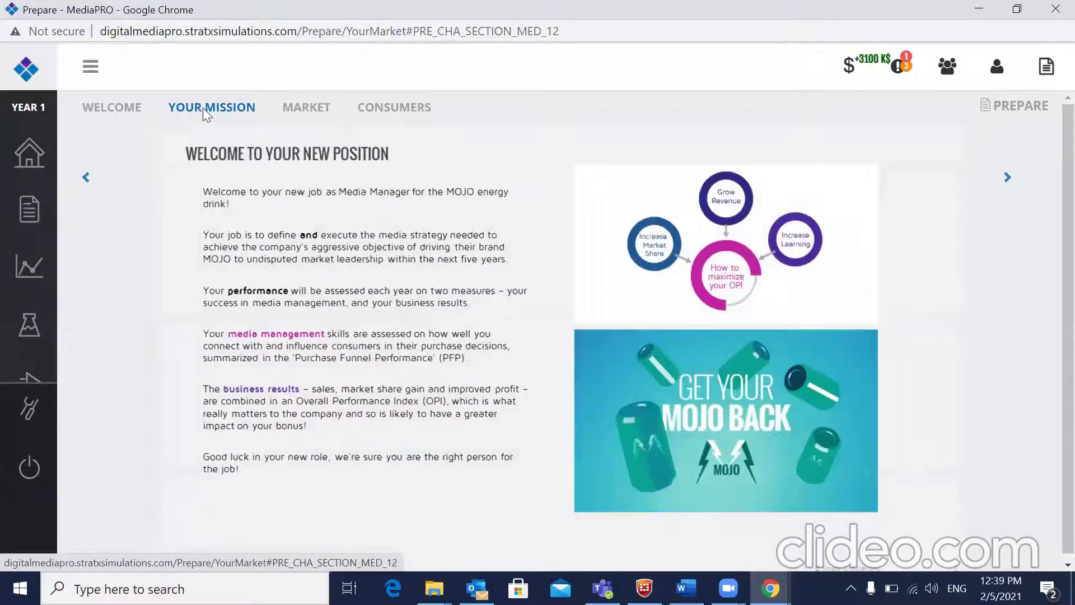
scroll(203, 107, down, 1)
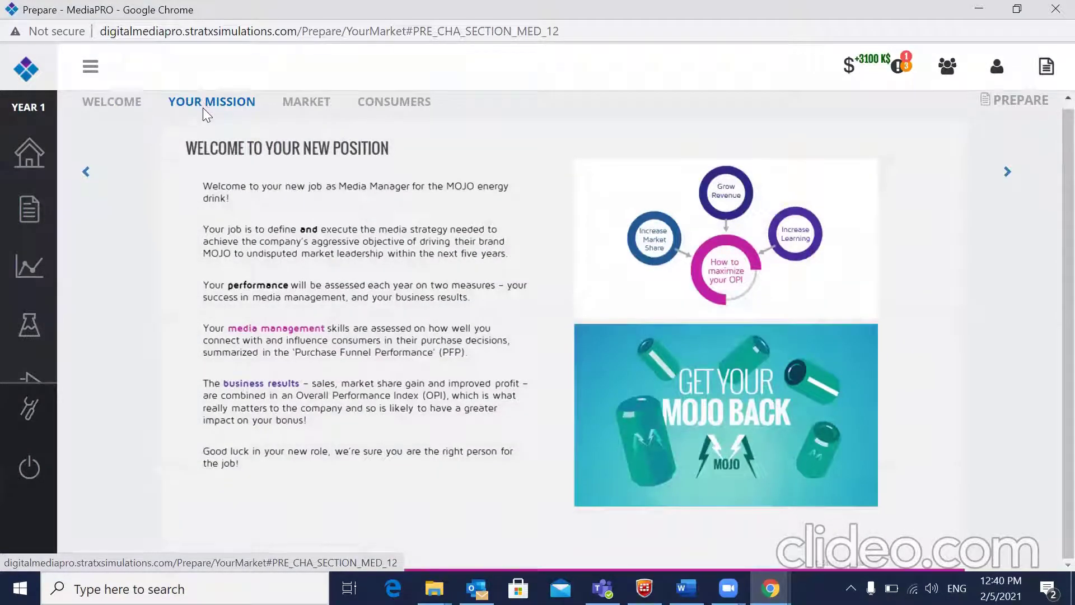
click(307, 107)
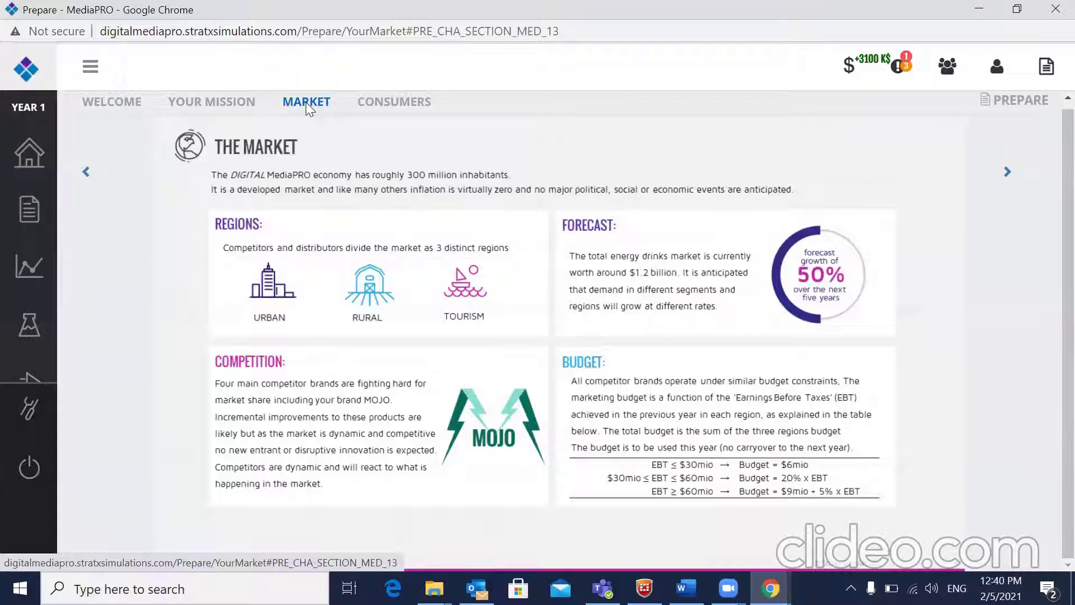
click(387, 105)
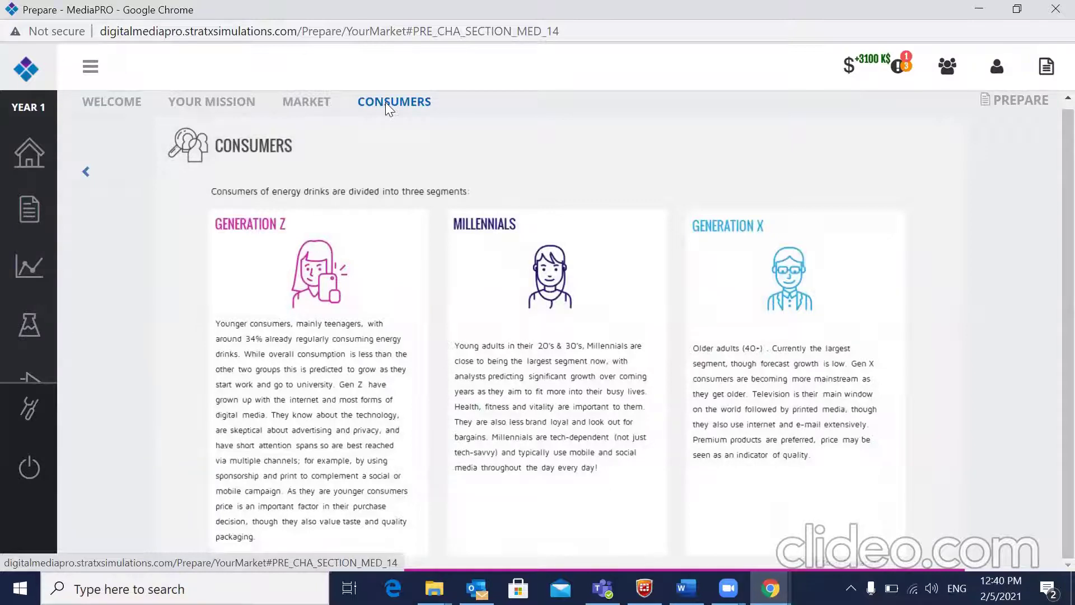
Read the Your Decisions overview and the Your Run Process instructions in the Prepare section
mouse_move(27, 211)
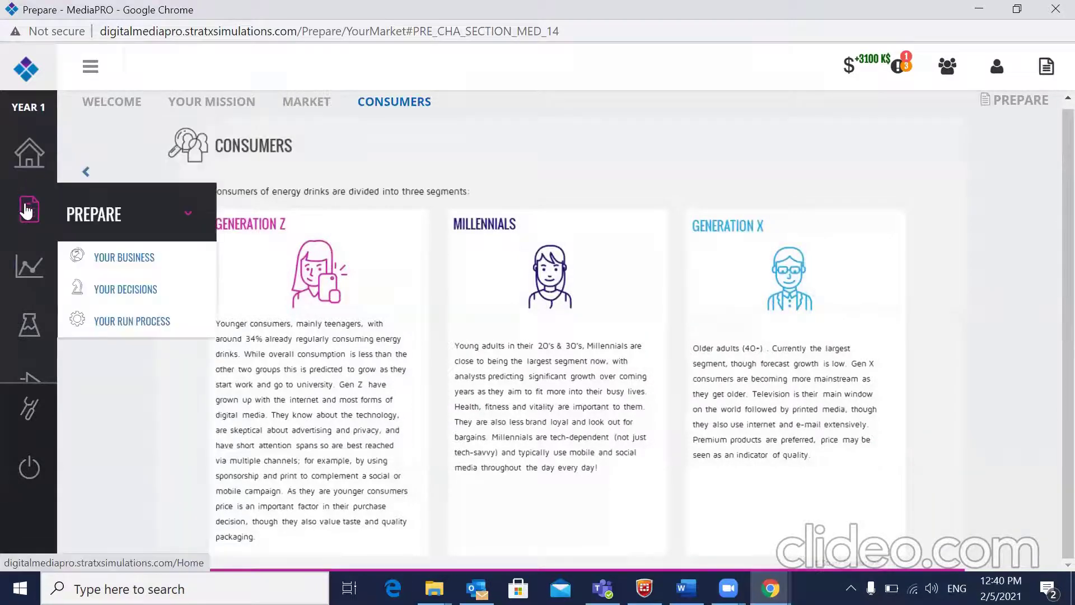
click(118, 290)
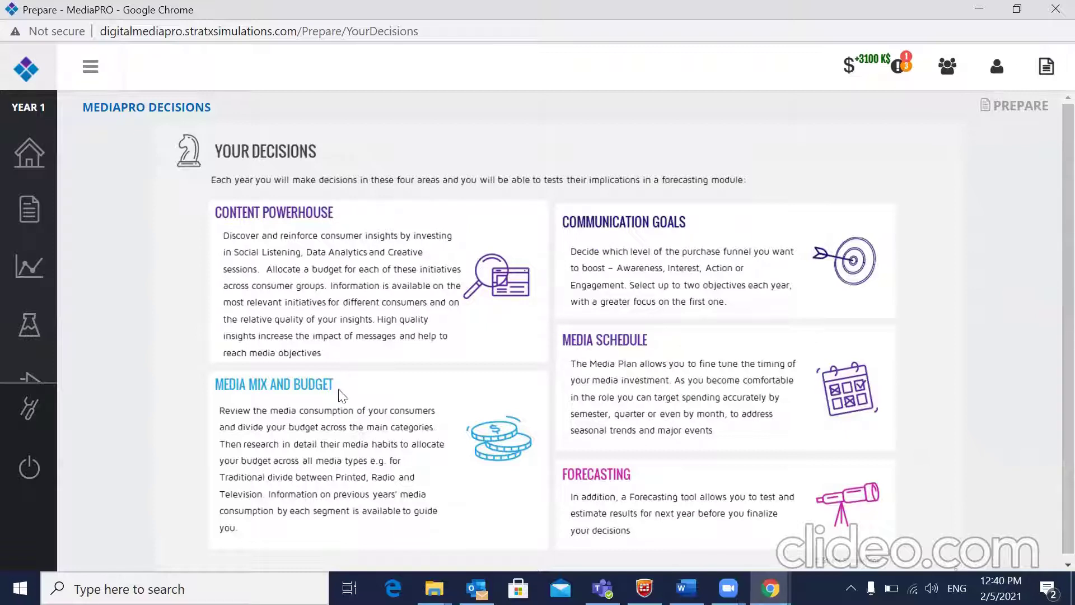
scroll(585, 358, down, 1)
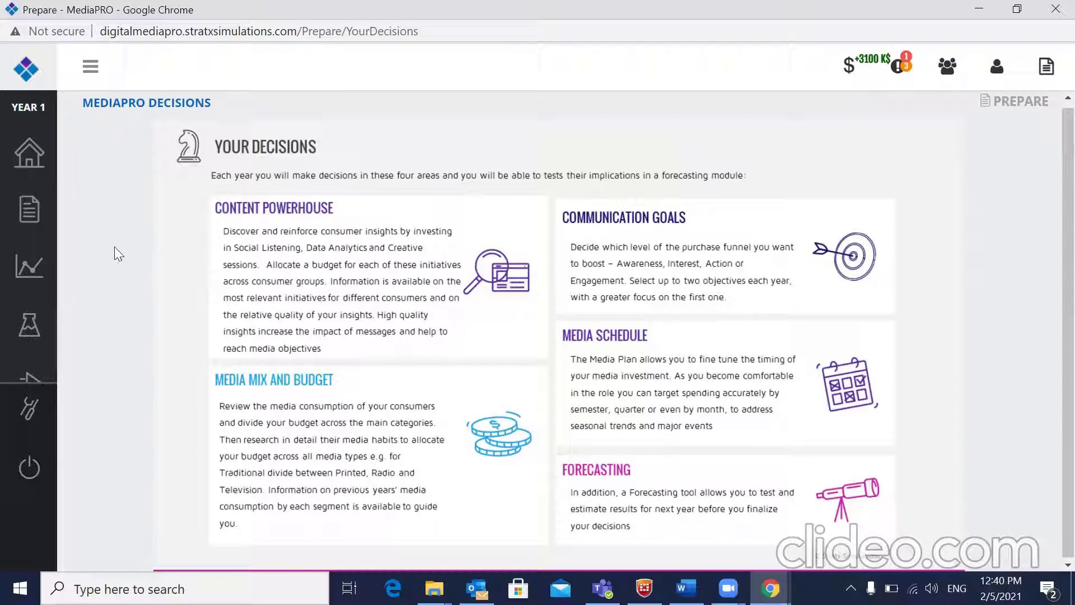
mouse_move(31, 218)
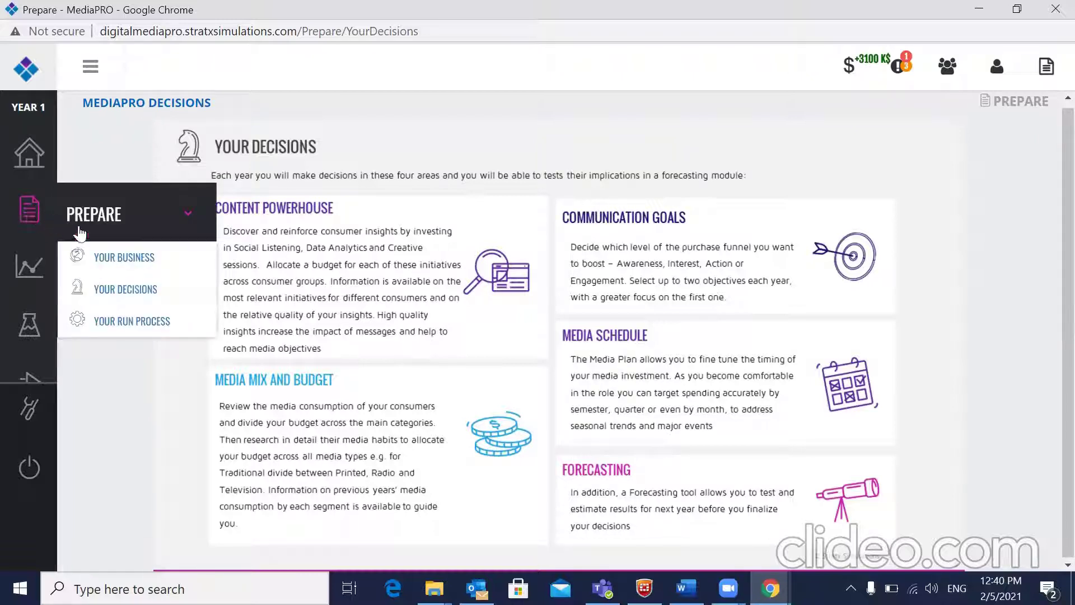
click(121, 324)
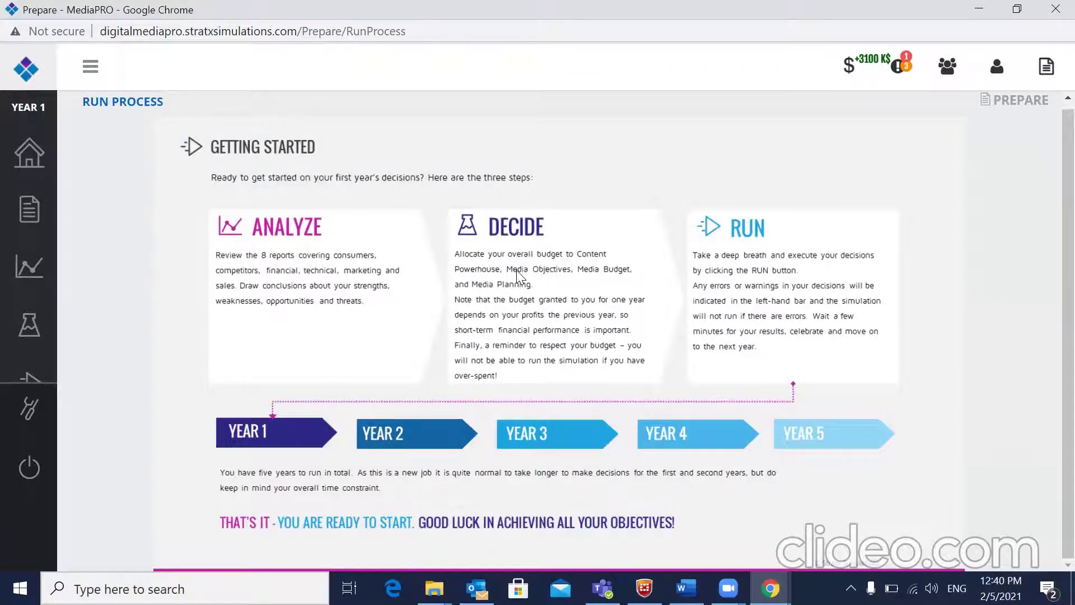
mouse_move(24, 216)
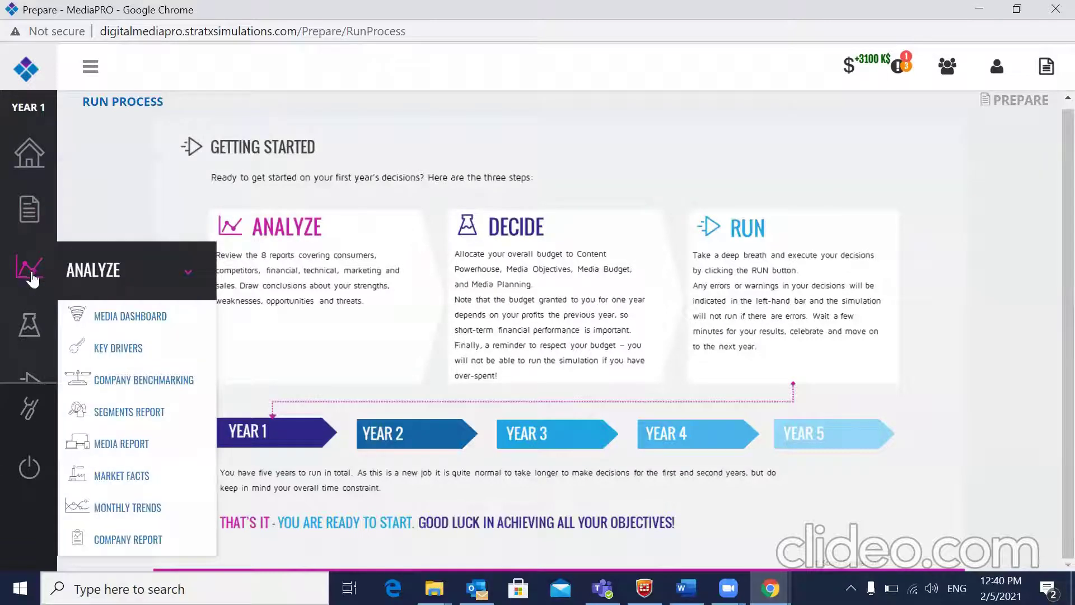
mouse_move(34, 330)
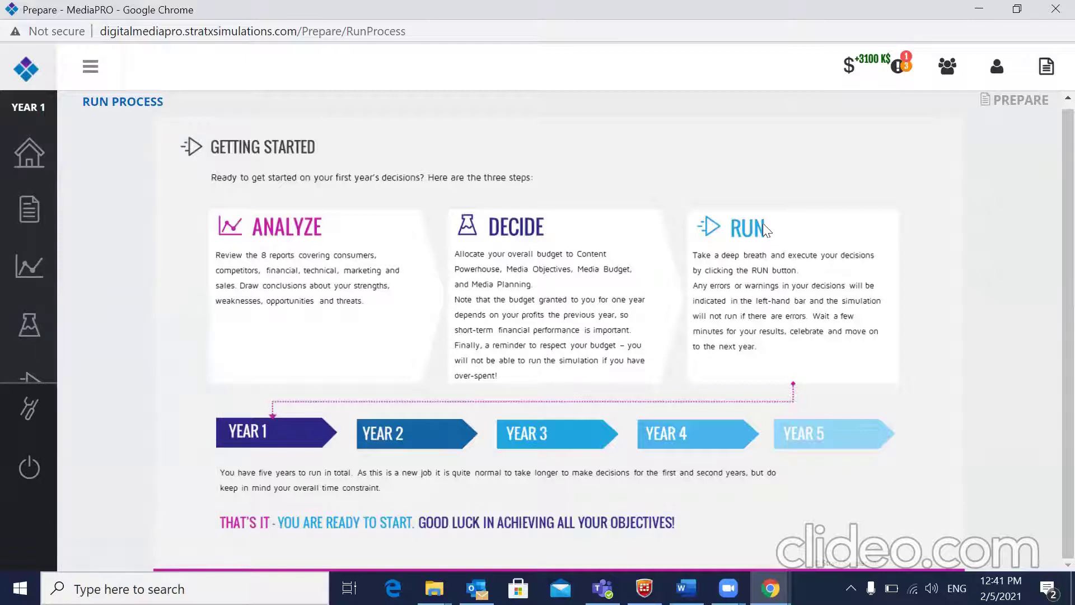
mouse_move(32, 385)
scroll(230, 338, up, 1)
scroll(229, 338, down, 1)
Open the Media Dashboard report and review its Overall Performance Index, Purchase Funnel and Purchase Funnel Performance charts
mouse_move(28, 270)
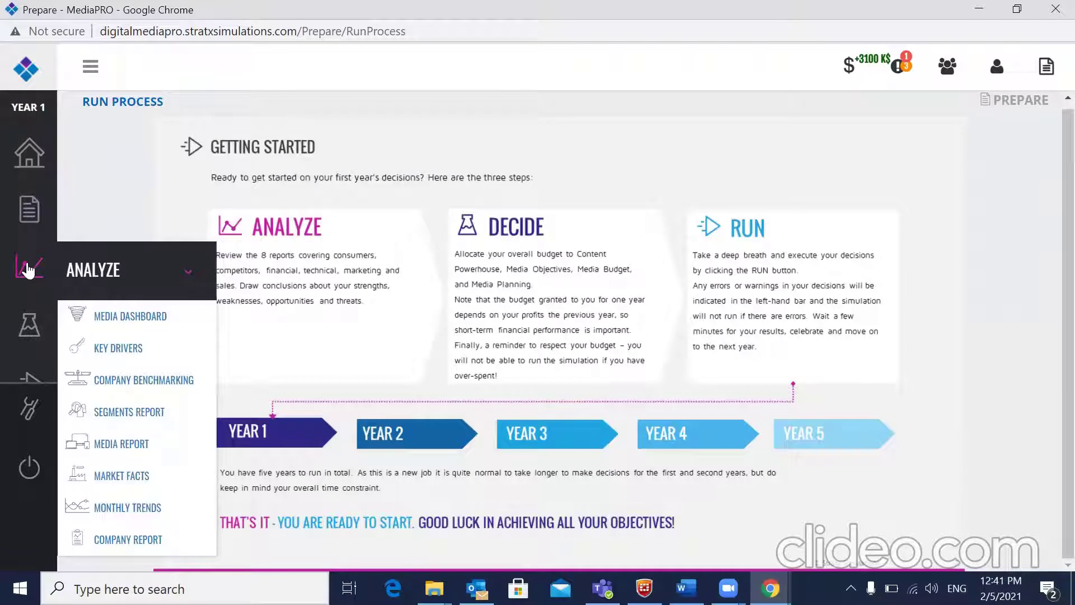
click(127, 320)
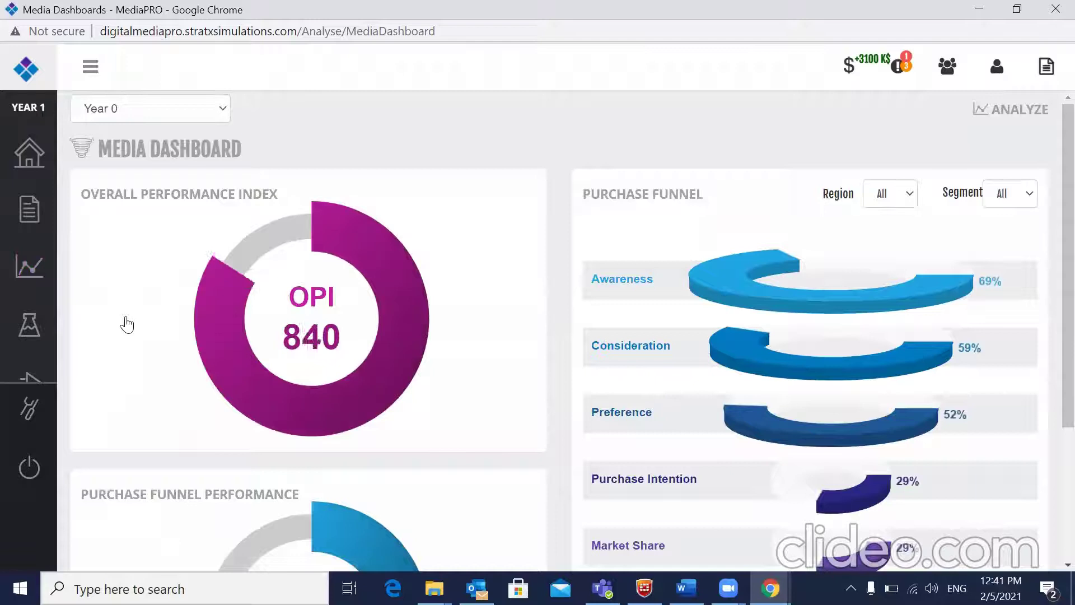
scroll(127, 324, down, 1)
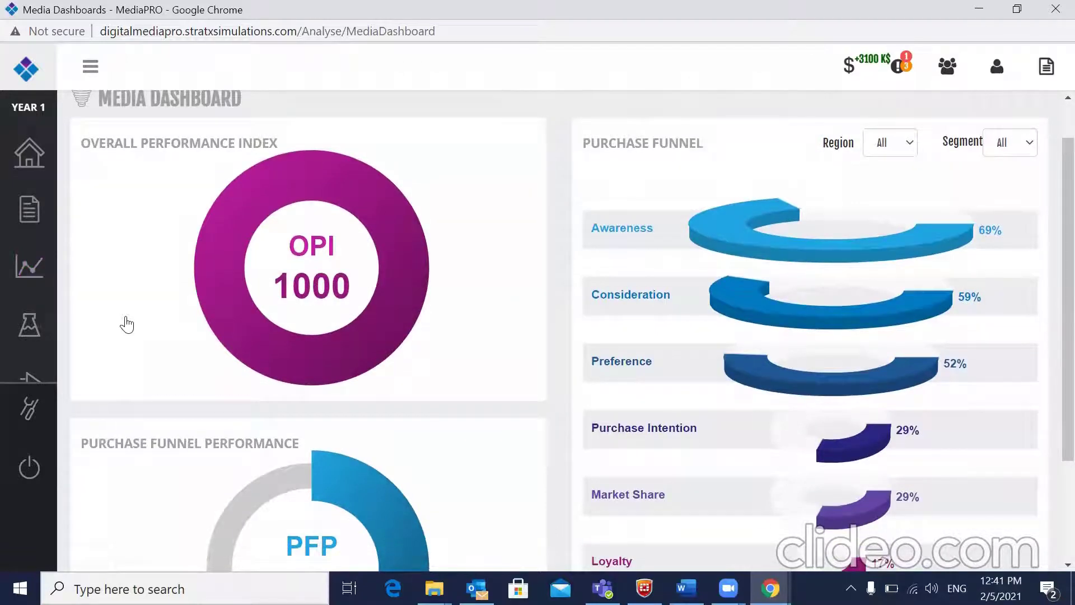
scroll(127, 324, down, 1)
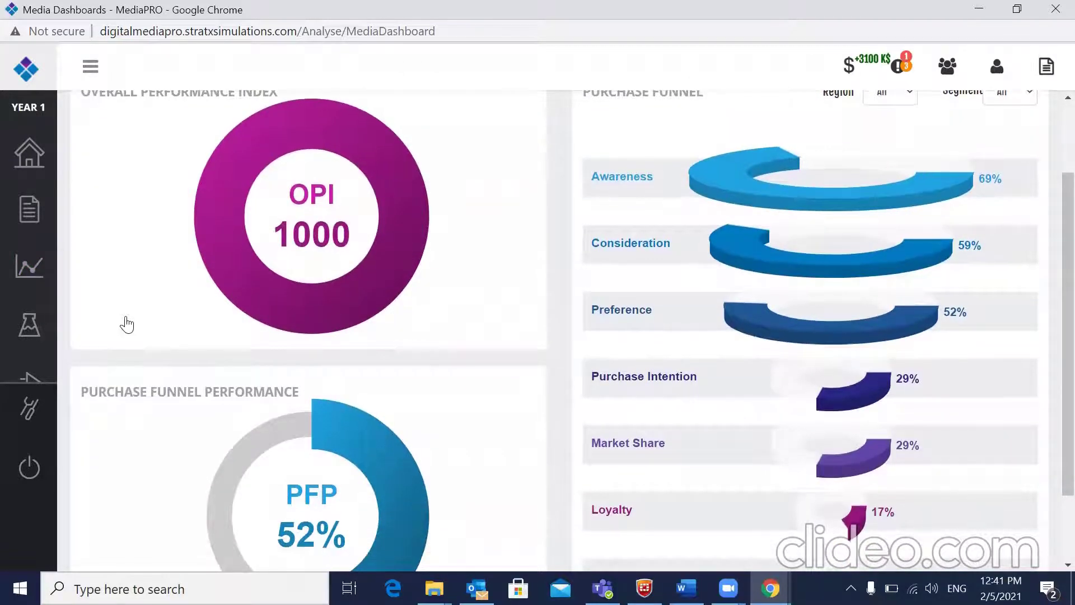
scroll(126, 324, up, 1)
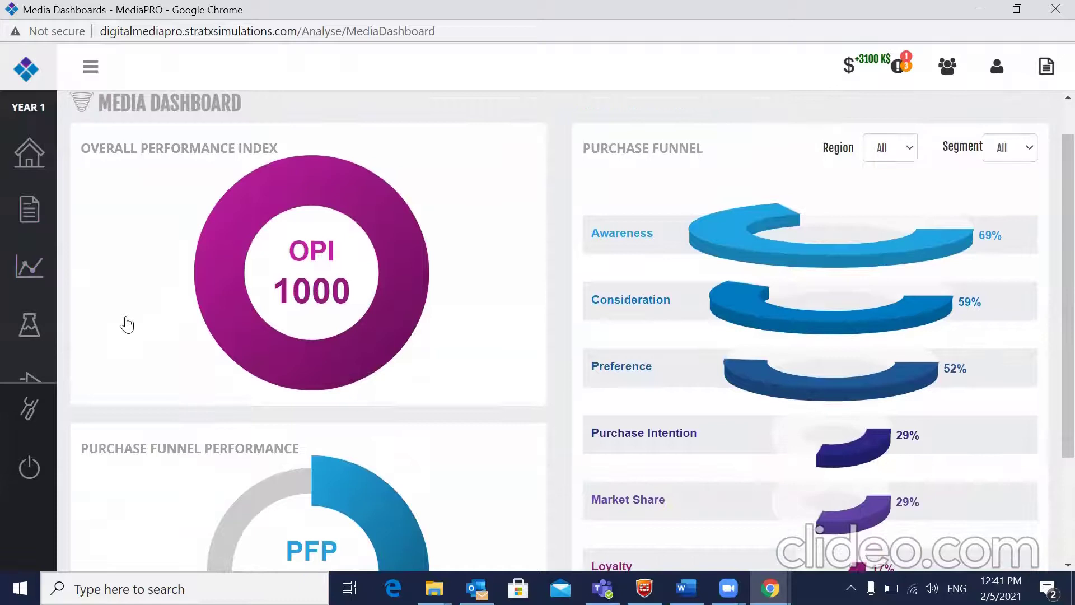
Filter the Purchase Funnel by the Urban region and view it for the Millennials and Gen-X segments
click(907, 151)
click(897, 181)
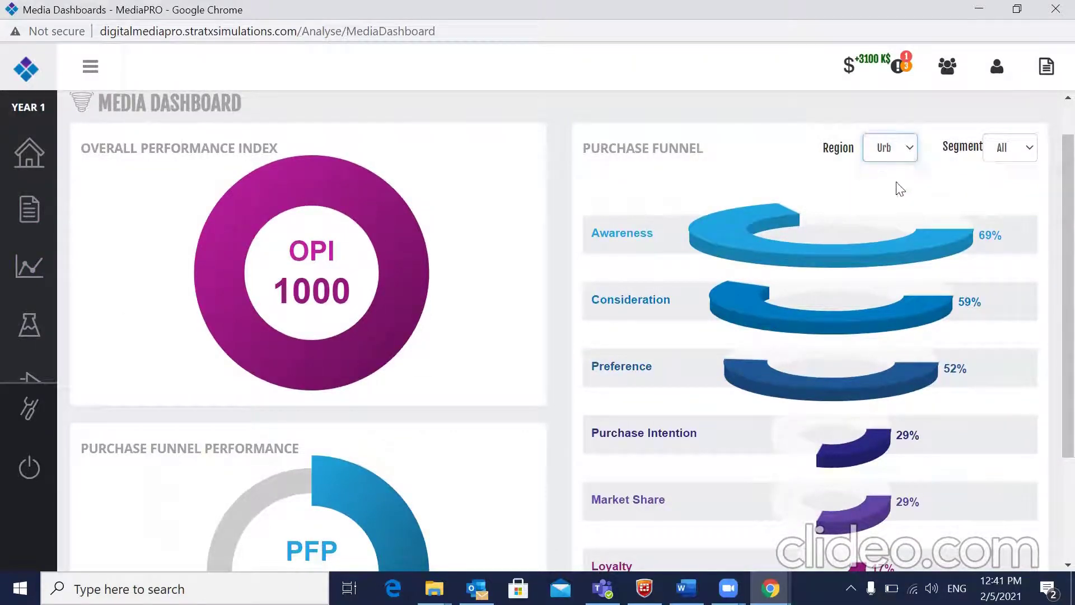
click(1008, 147)
click(1010, 194)
click(997, 146)
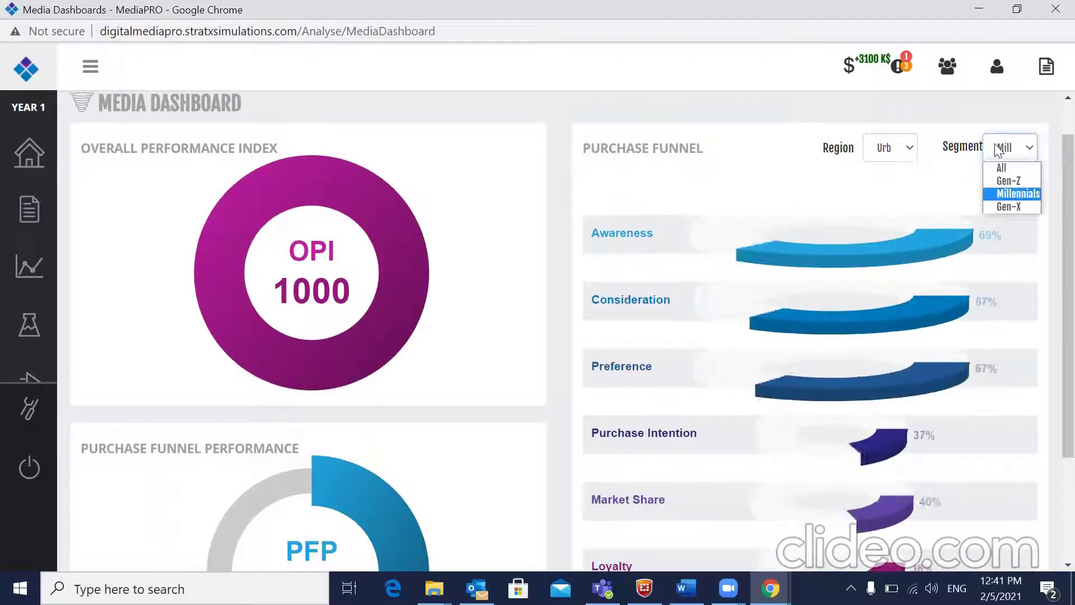
click(1005, 206)
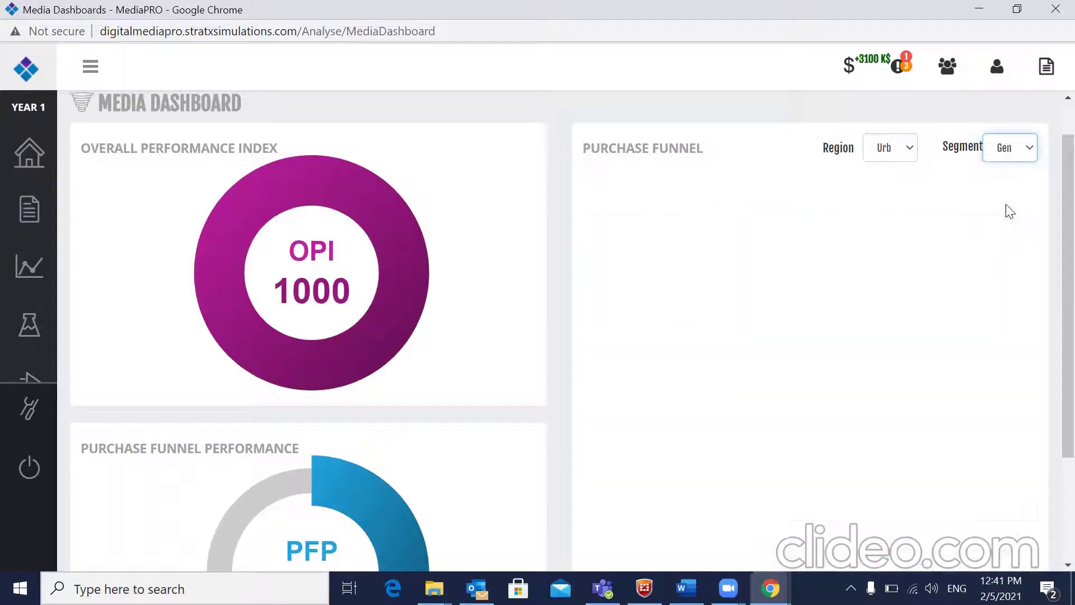
scroll(1005, 207, down, 3)
scroll(1006, 205, up, 3)
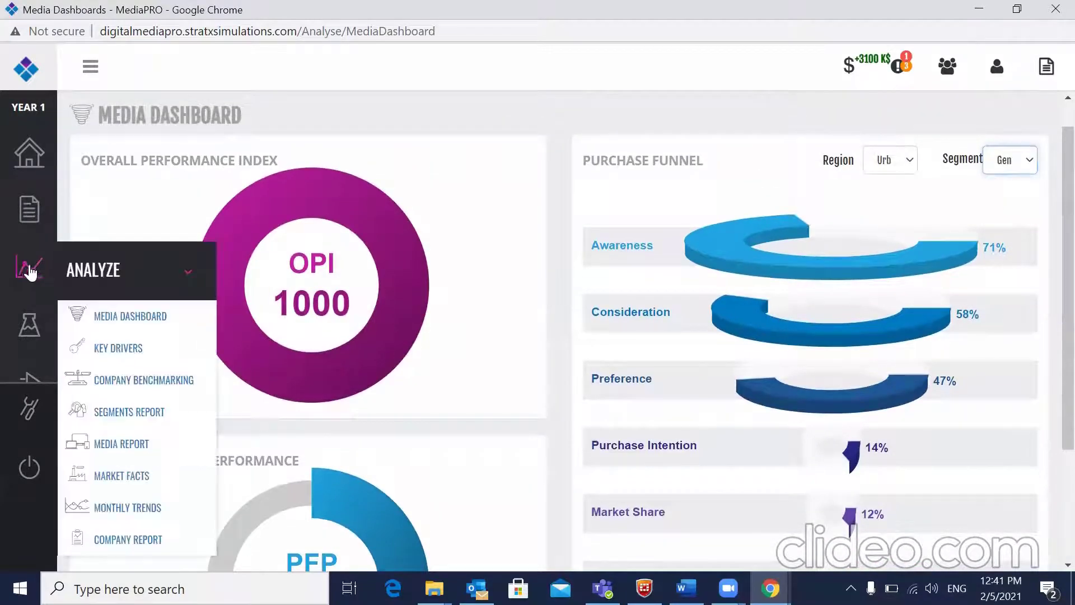
Open the Key Drivers report and review its share of voice, ladder of adoption, communication efficiency and expenditure charts
click(123, 353)
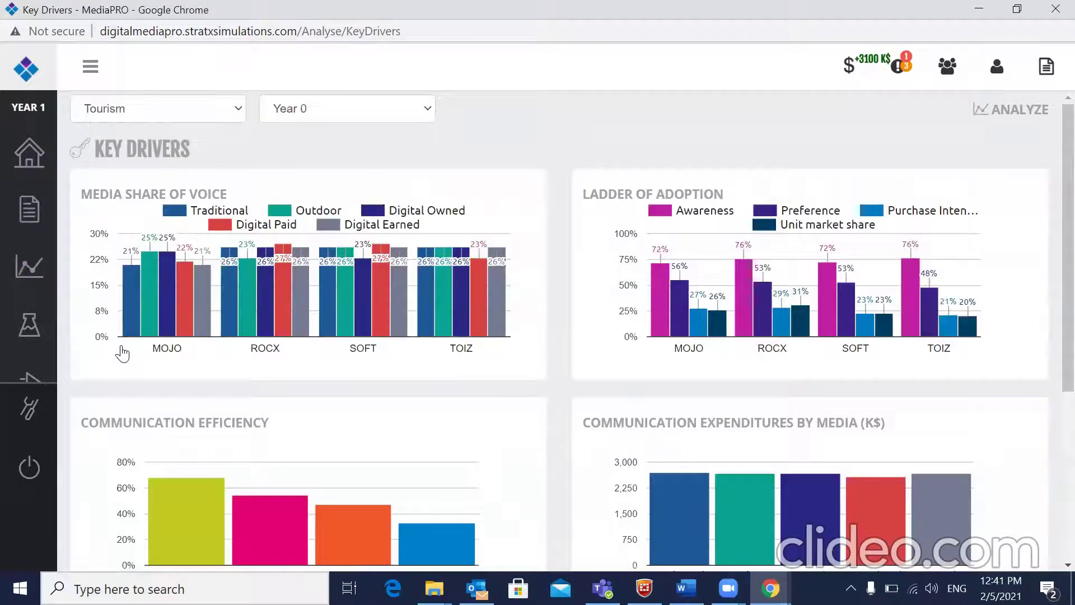
scroll(122, 353, down, 1)
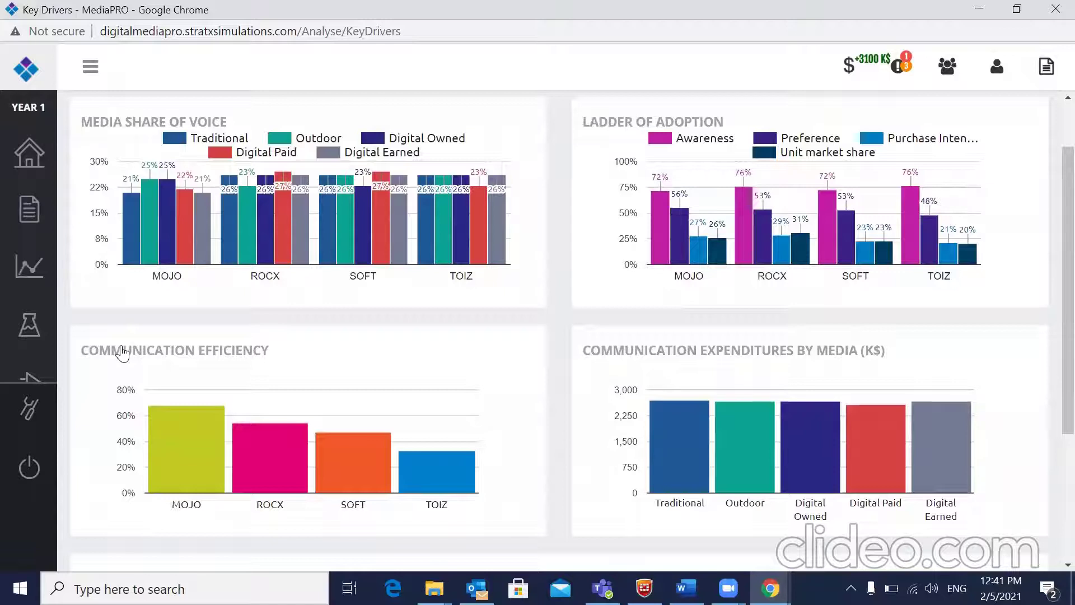
scroll(123, 353, down, 1)
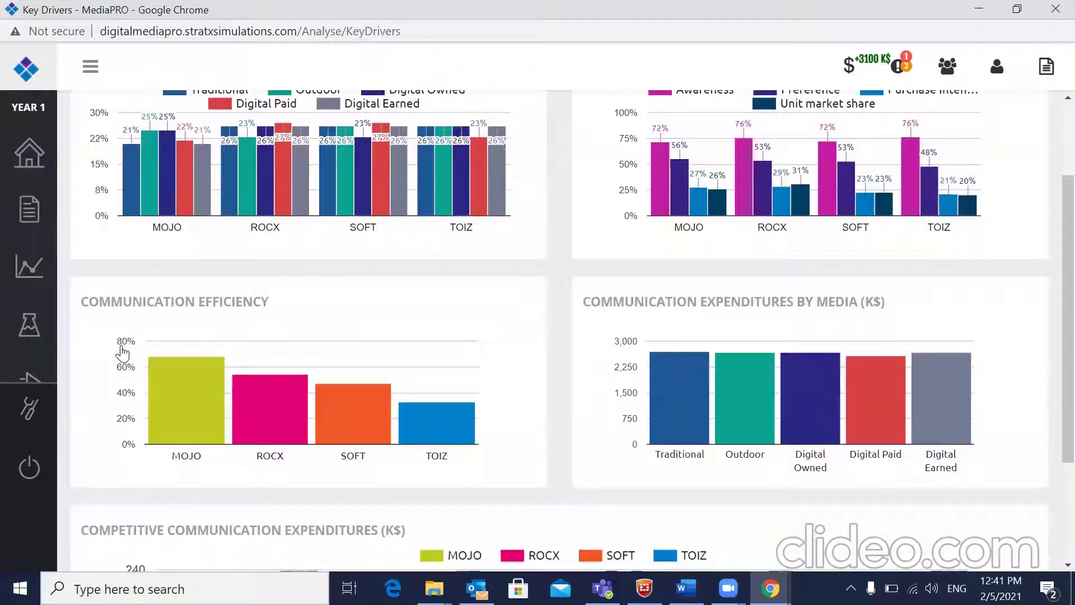
scroll(122, 353, down, 1)
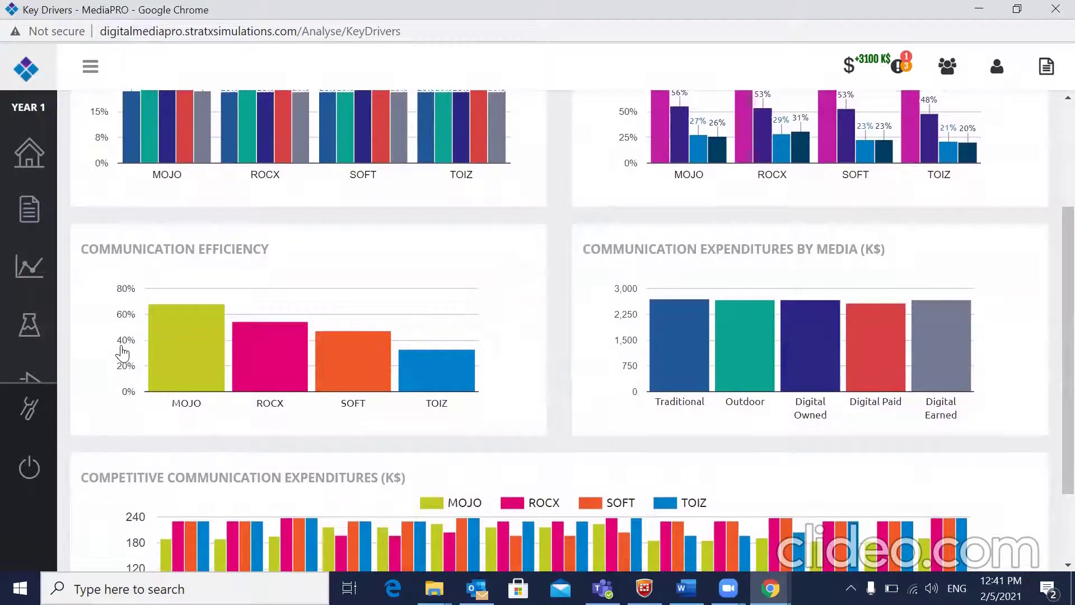
scroll(122, 352, down, 1)
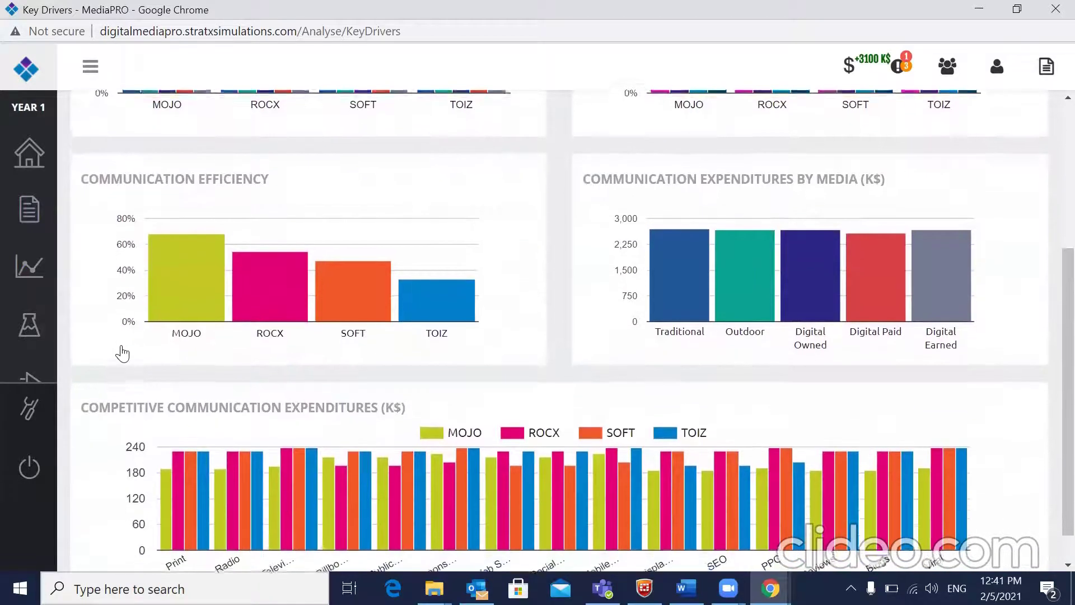
scroll(123, 352, down, 1)
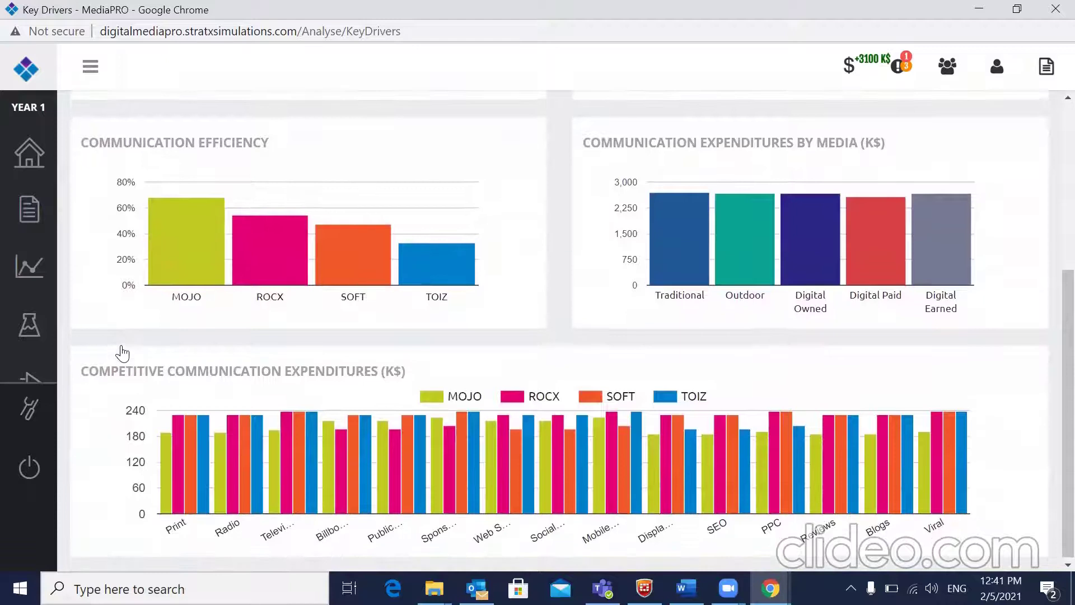
scroll(123, 353, up, 5)
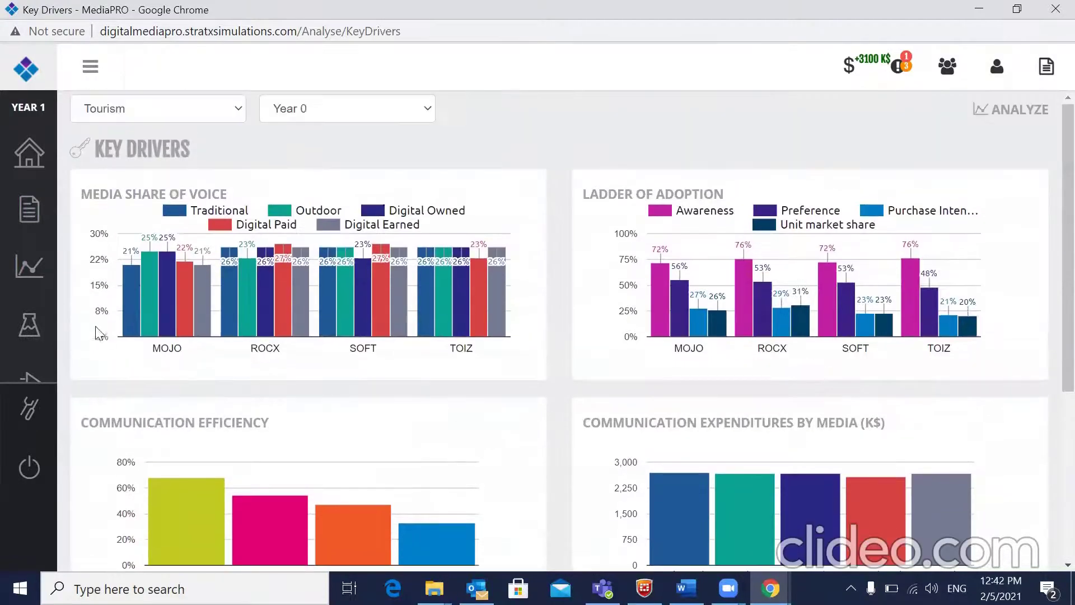
Open the Company Benchmarking report and review its performance index, revenue, earnings, market share and retail sales charts
mouse_move(30, 281)
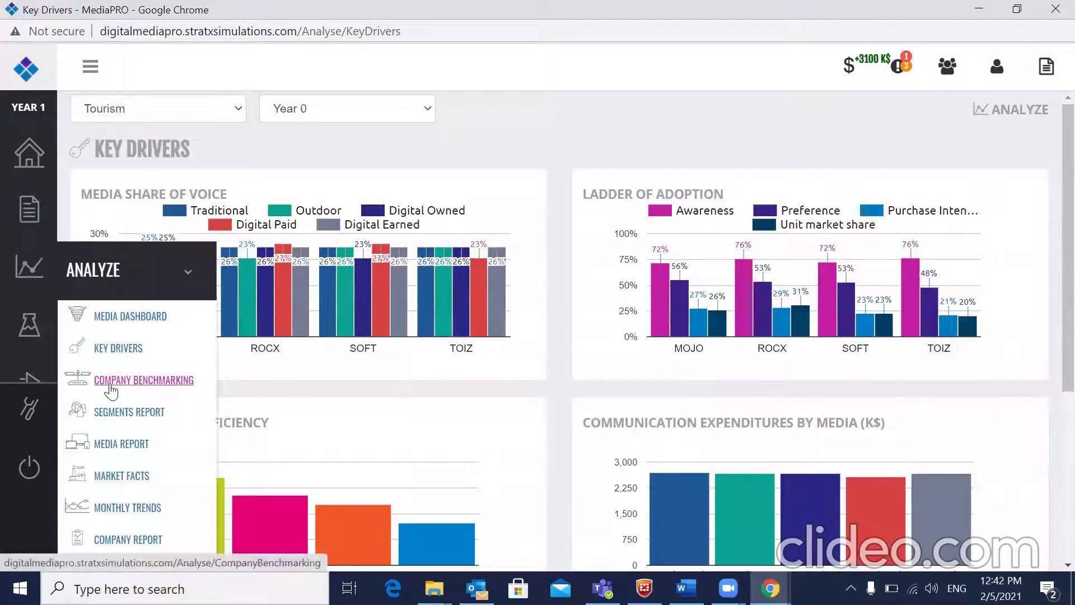
click(111, 385)
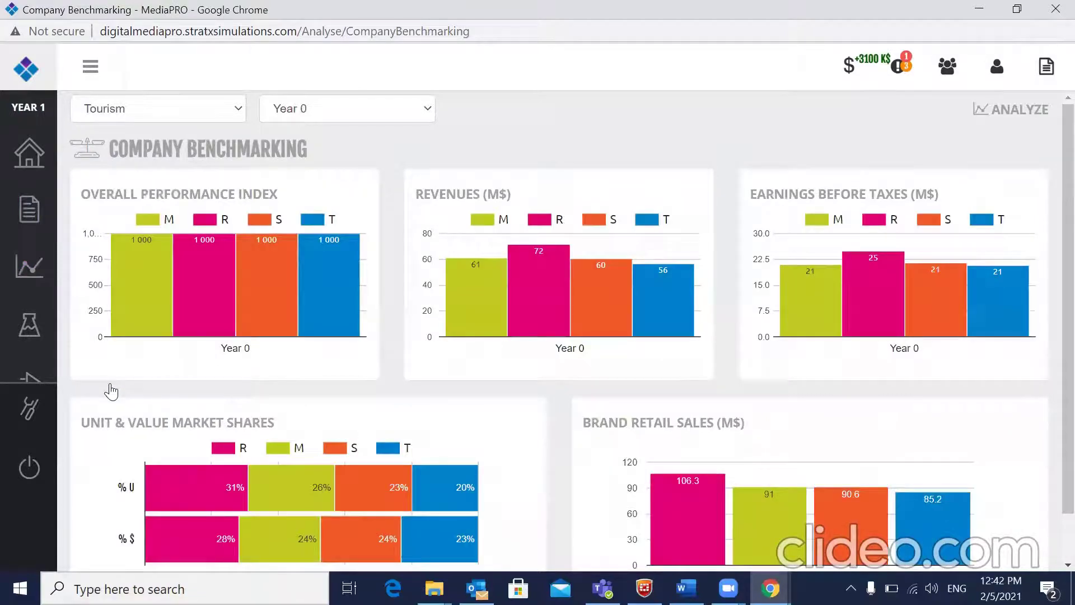
scroll(111, 391, down, 1)
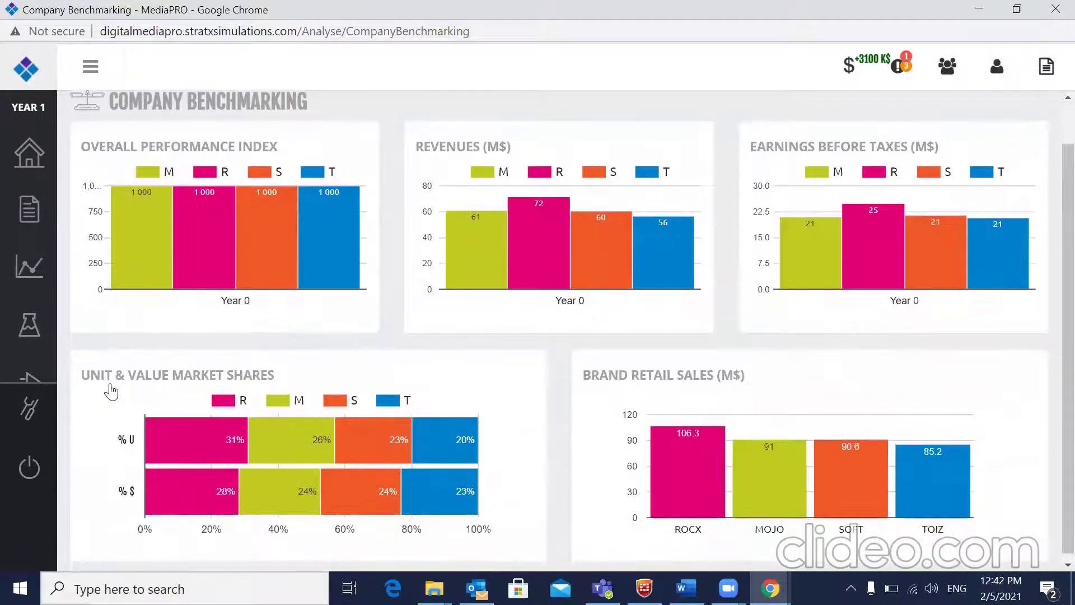
scroll(111, 390, down, 1)
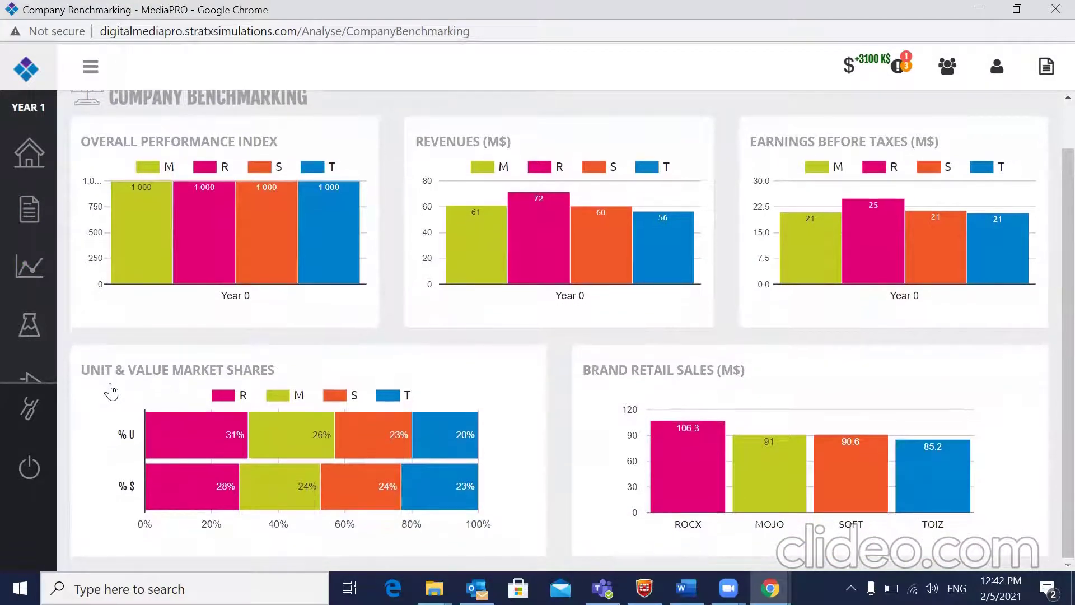
scroll(111, 391, up, 1)
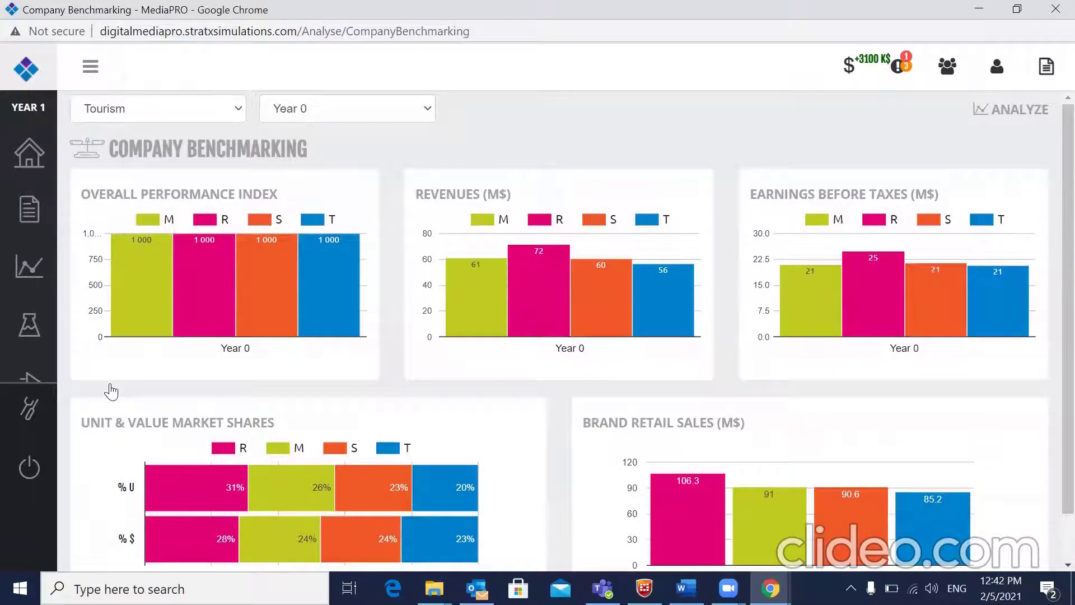
Switch the Company Benchmarking report to the Rural region and check which years are available
click(187, 110)
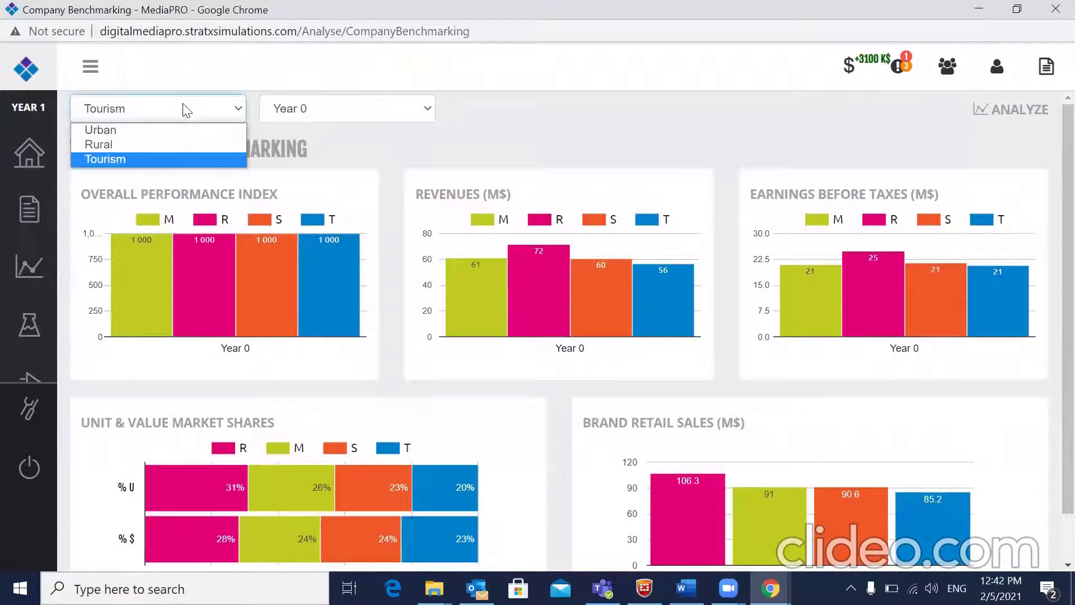
click(180, 140)
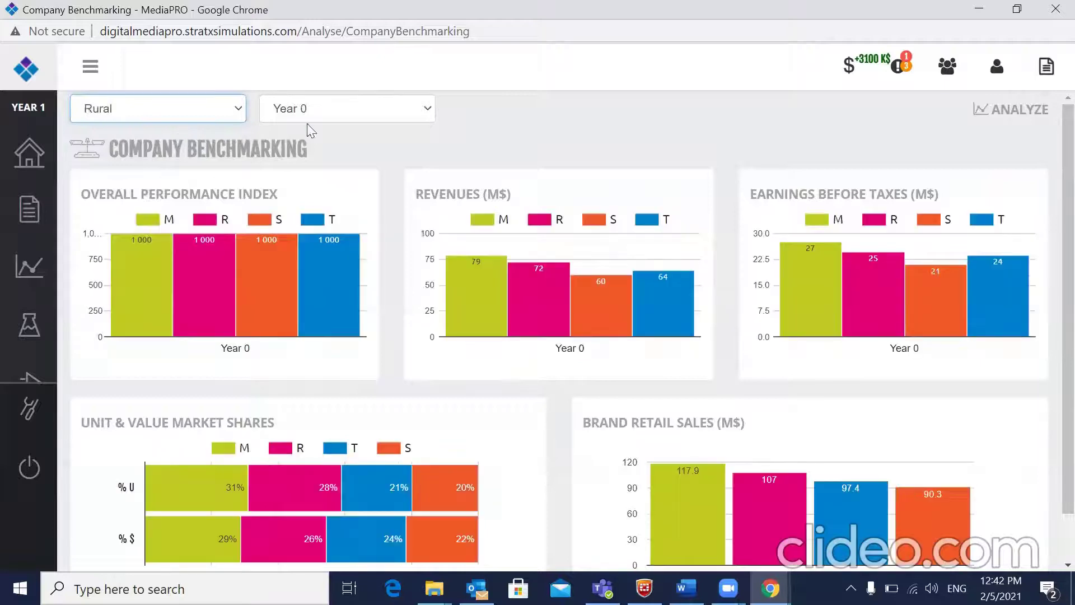
click(338, 111)
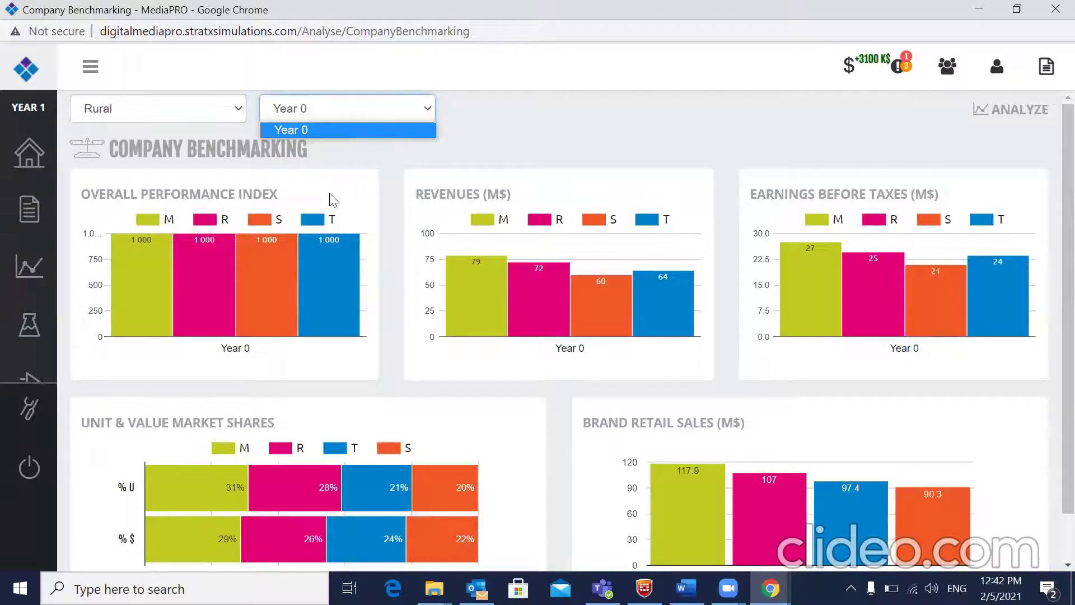
Open the Segments Report and examine the adoption ladders, segment growth and size, and media habits of each generation
mouse_move(33, 286)
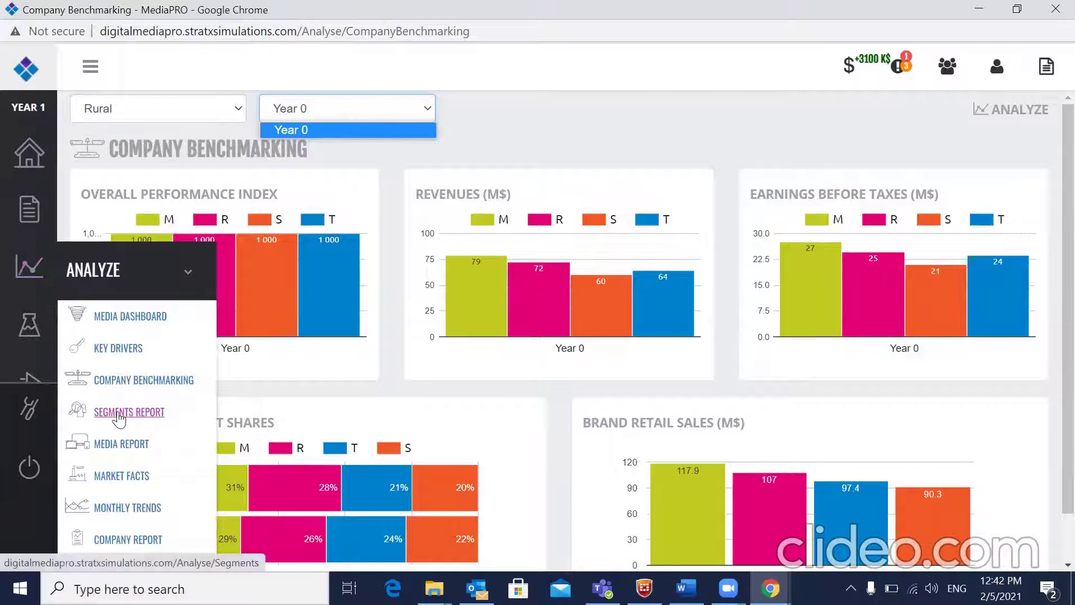
click(119, 414)
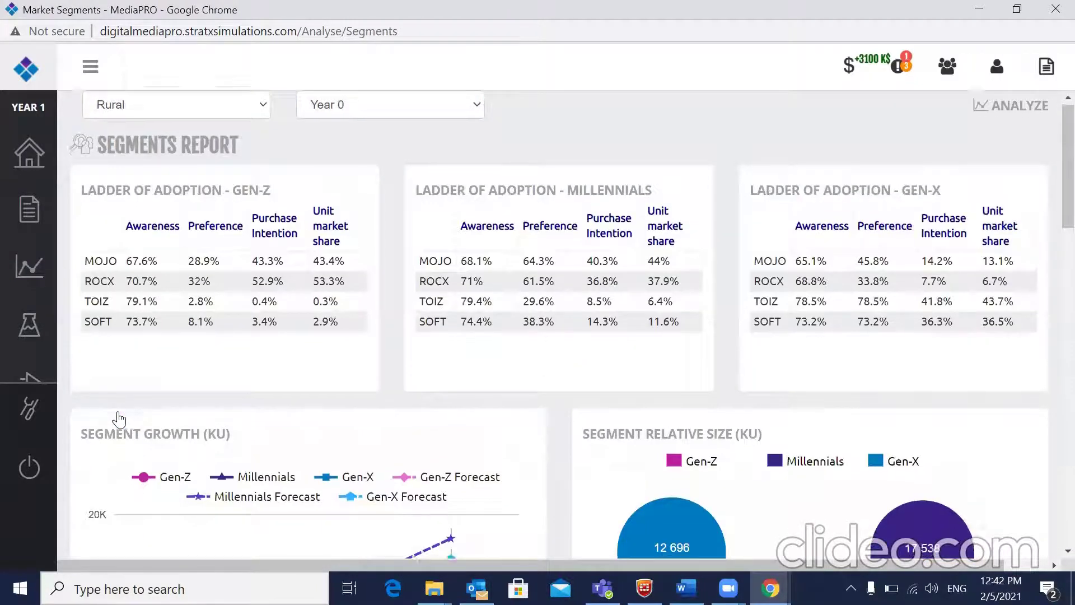
scroll(119, 419, down, 10)
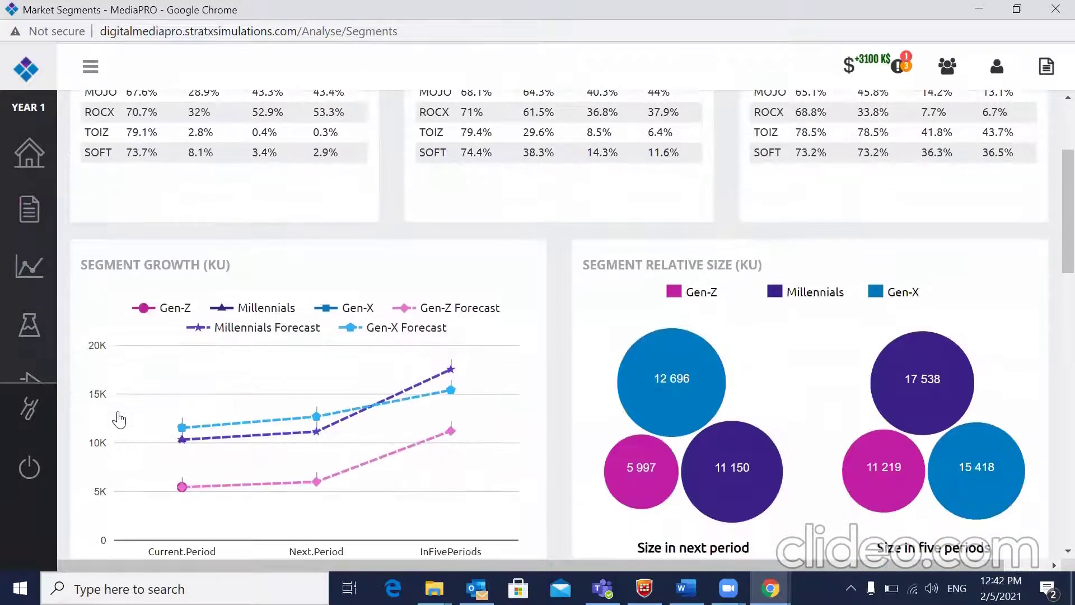
scroll(118, 419, down, 5)
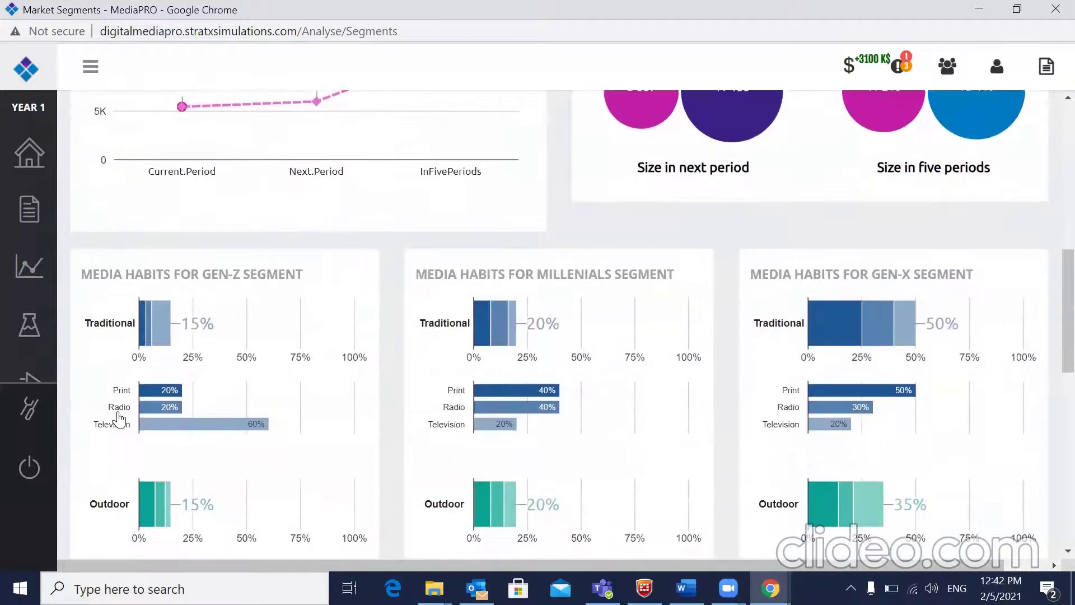
scroll(119, 418, down, 6)
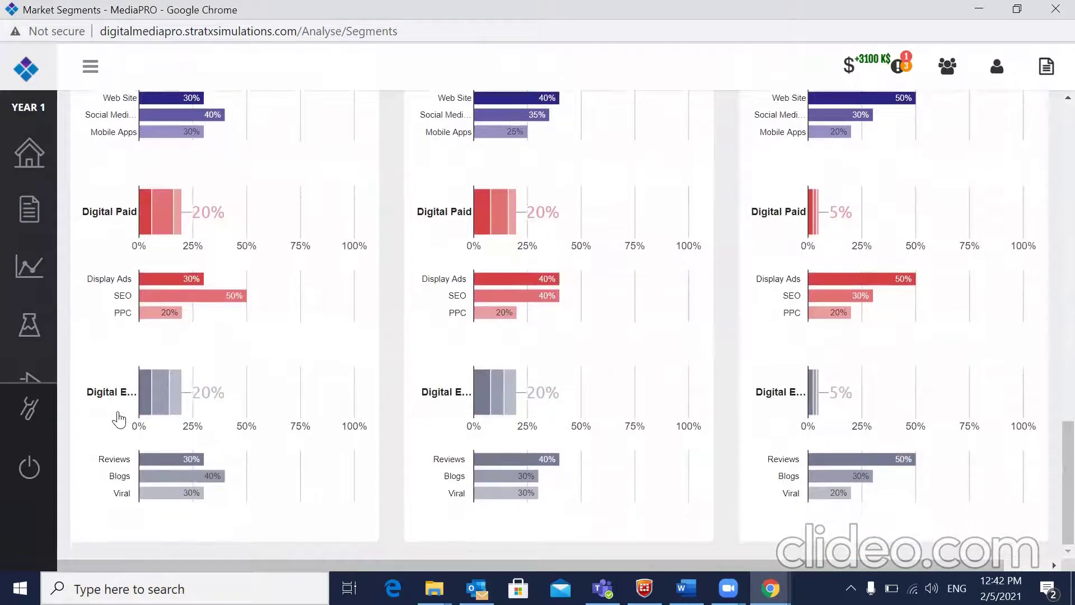
scroll(119, 419, up, 6)
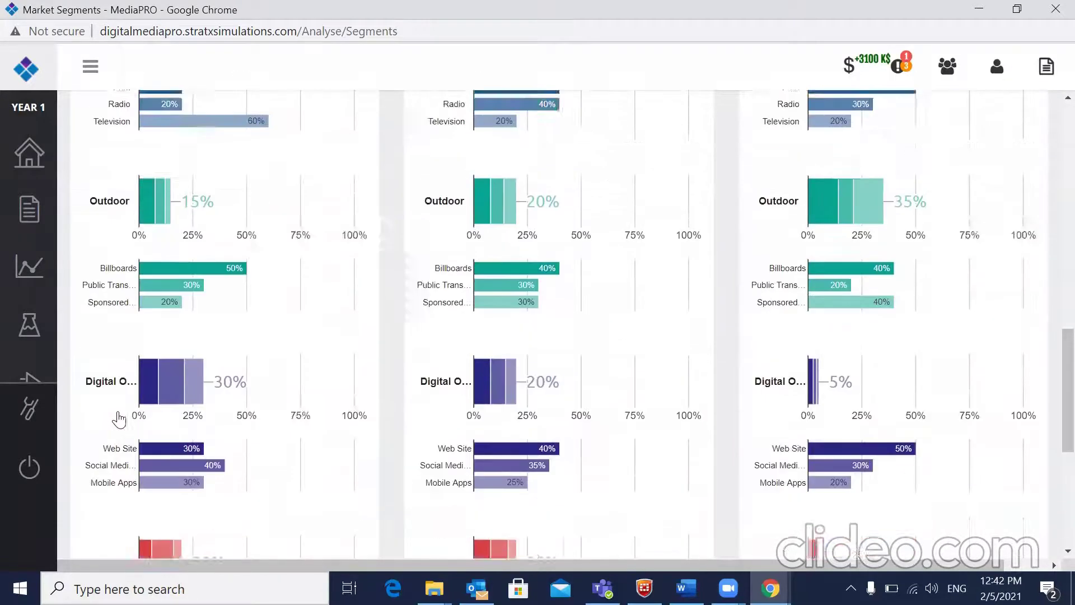
scroll(119, 419, up, 7)
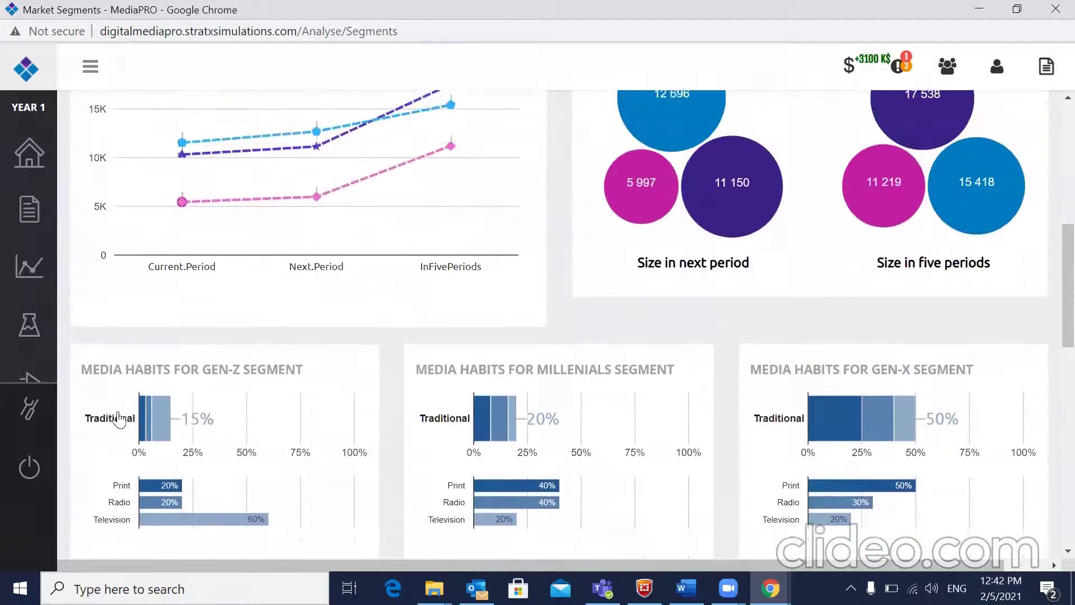
scroll(119, 419, up, 4)
scroll(119, 418, up, 4)
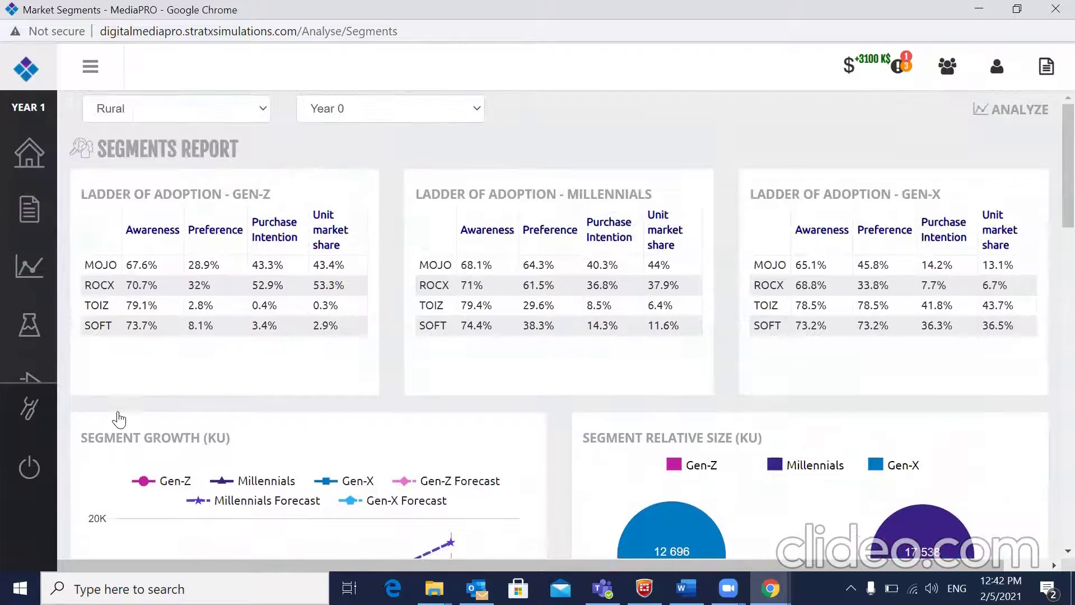
mouse_move(33, 286)
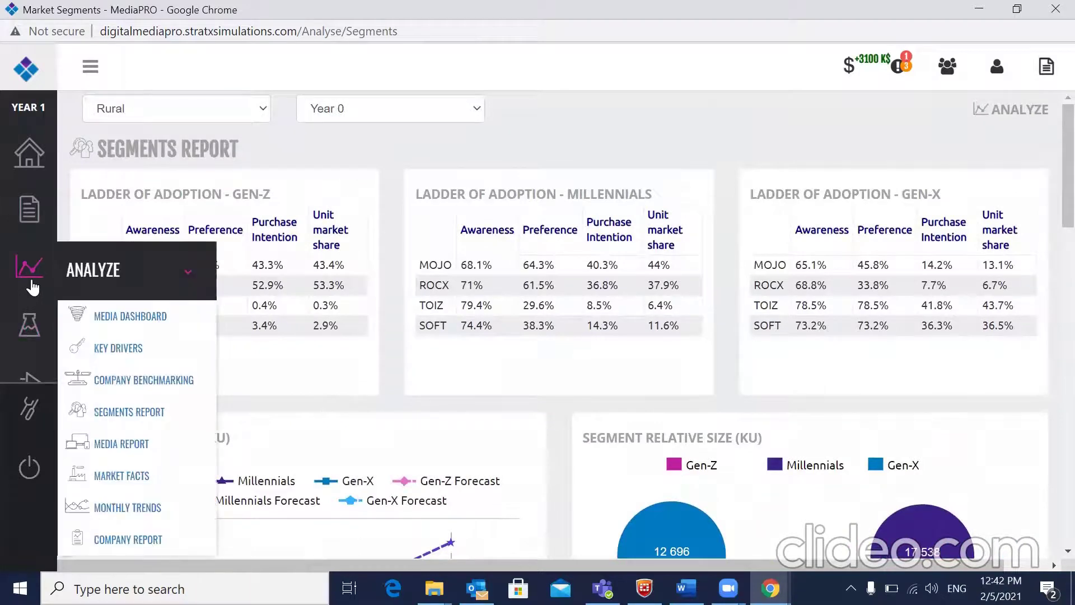
Open the Media Report and review its TV audience, public events, digital reporting and return on marketing investment sections
click(128, 443)
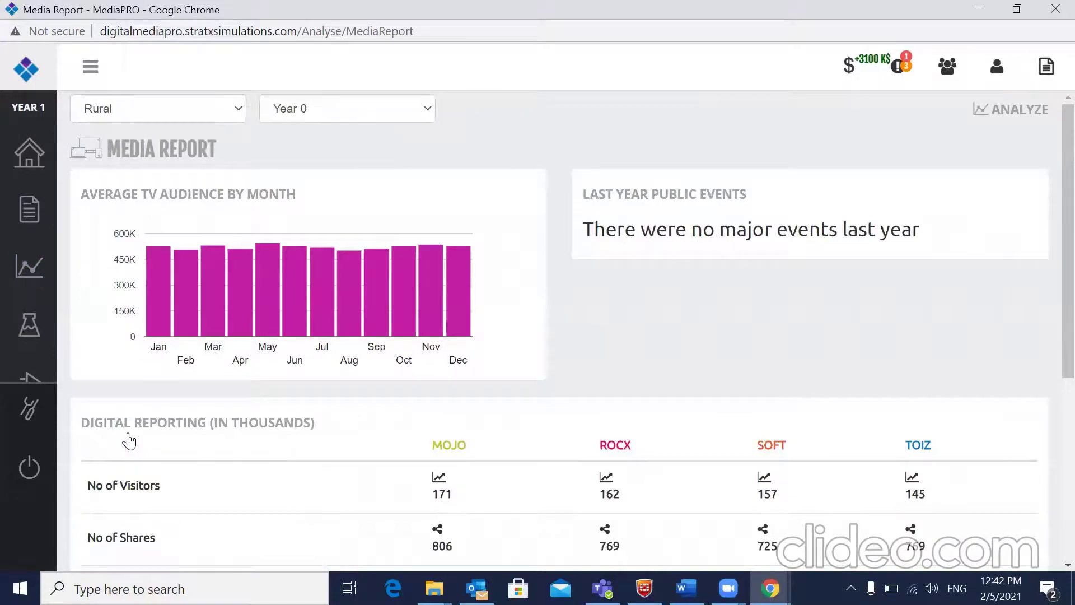
scroll(129, 441, down, 2)
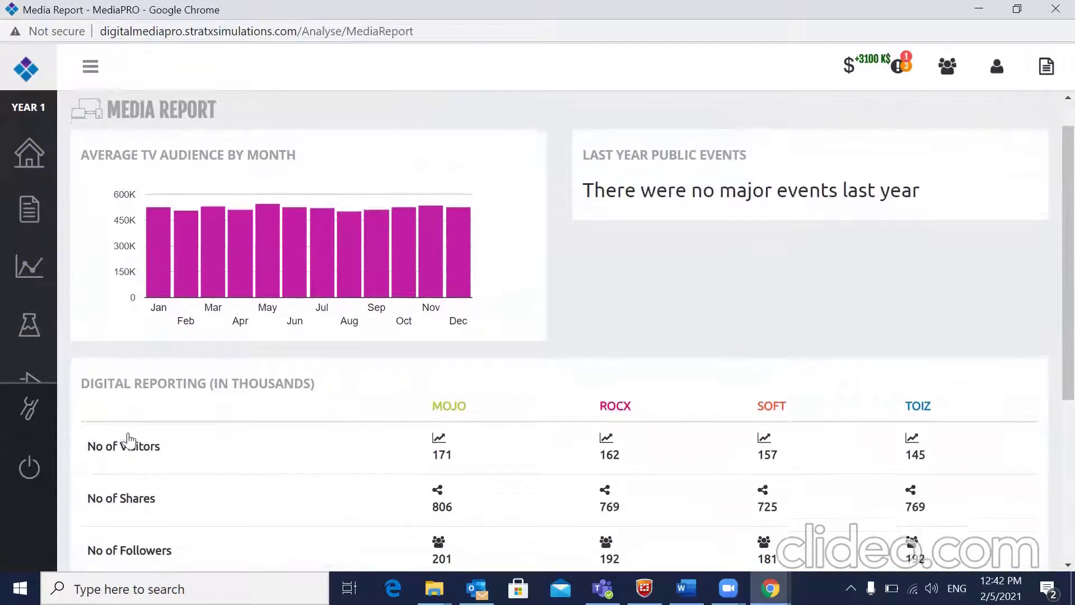
scroll(129, 440, down, 2)
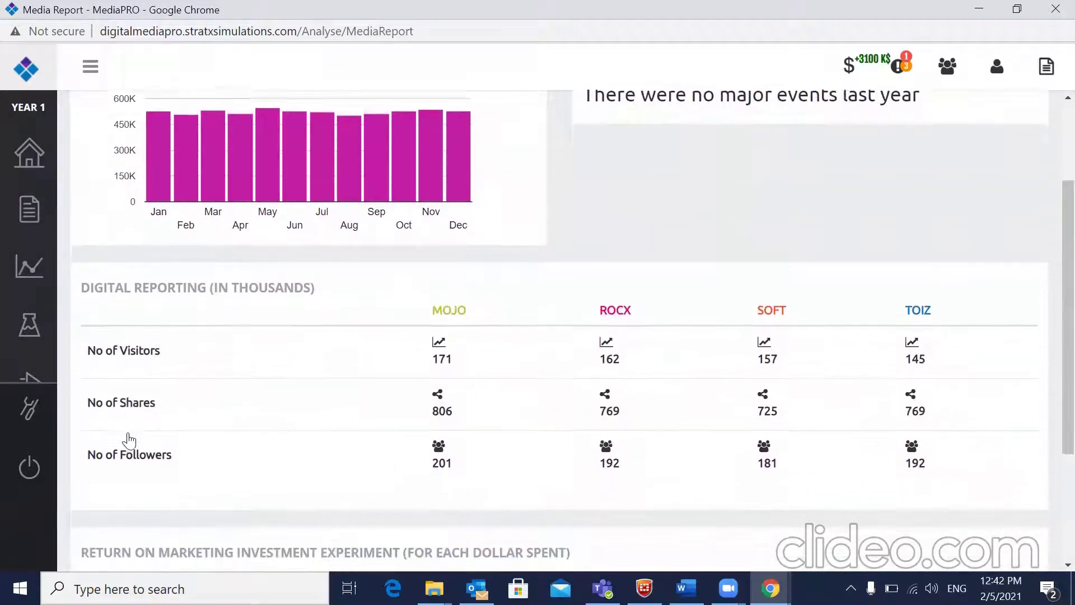
scroll(128, 441, down, 3)
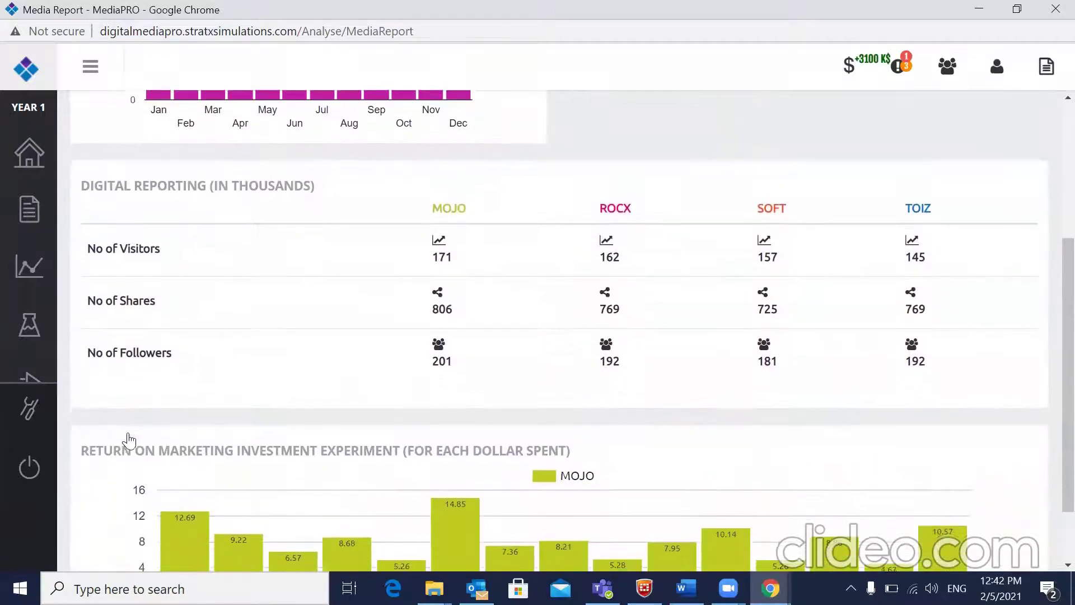
scroll(129, 440, down, 1)
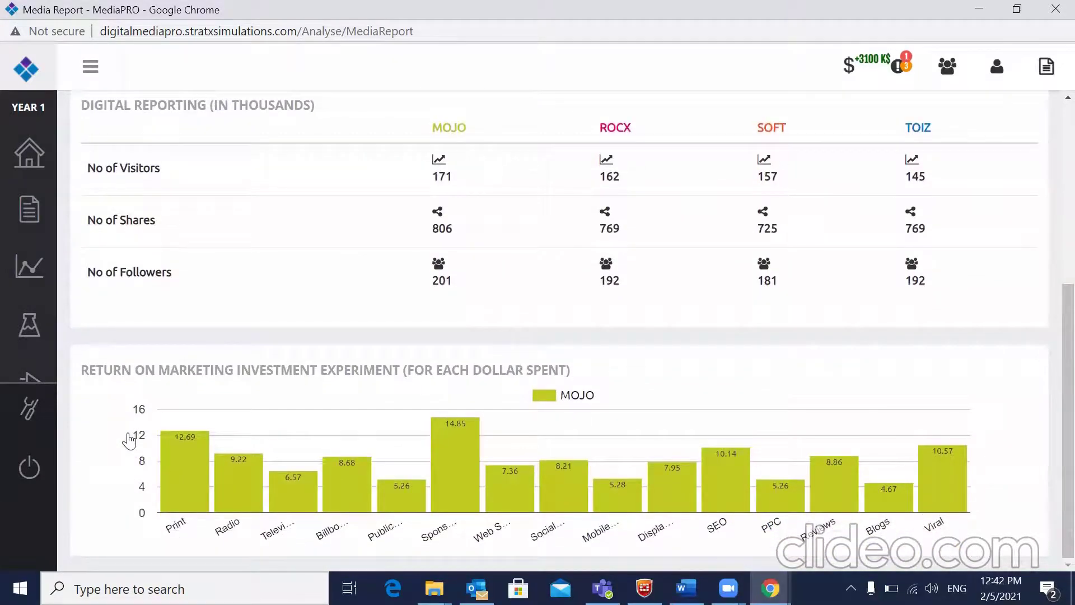
scroll(129, 441, up, 6)
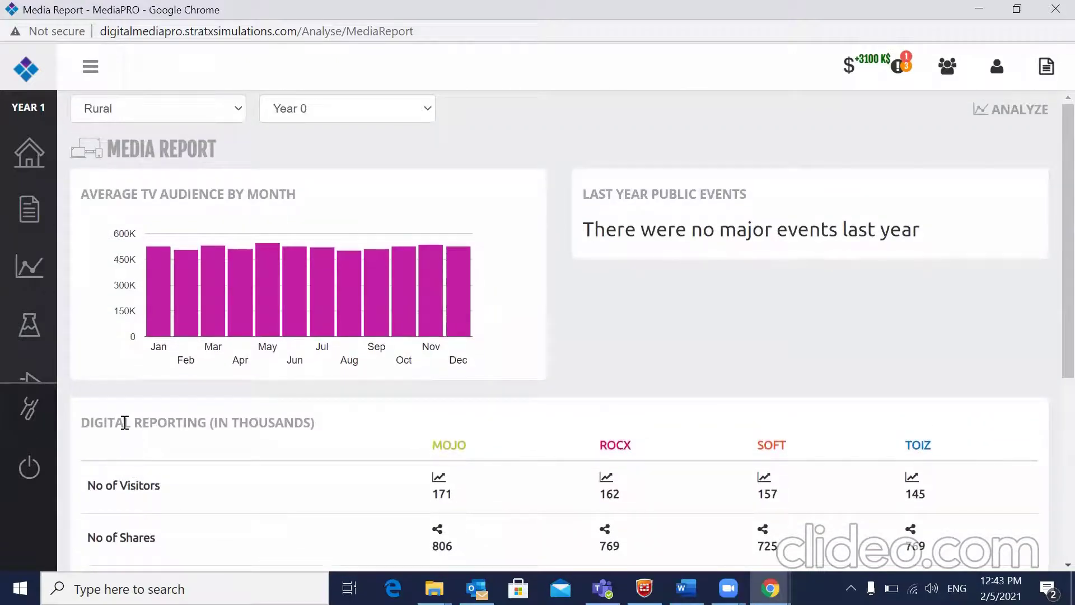
Open the Market Facts report and review its brand sales and market shares, key brand facts, consumer perceptions and unit and value sales
mouse_move(29, 291)
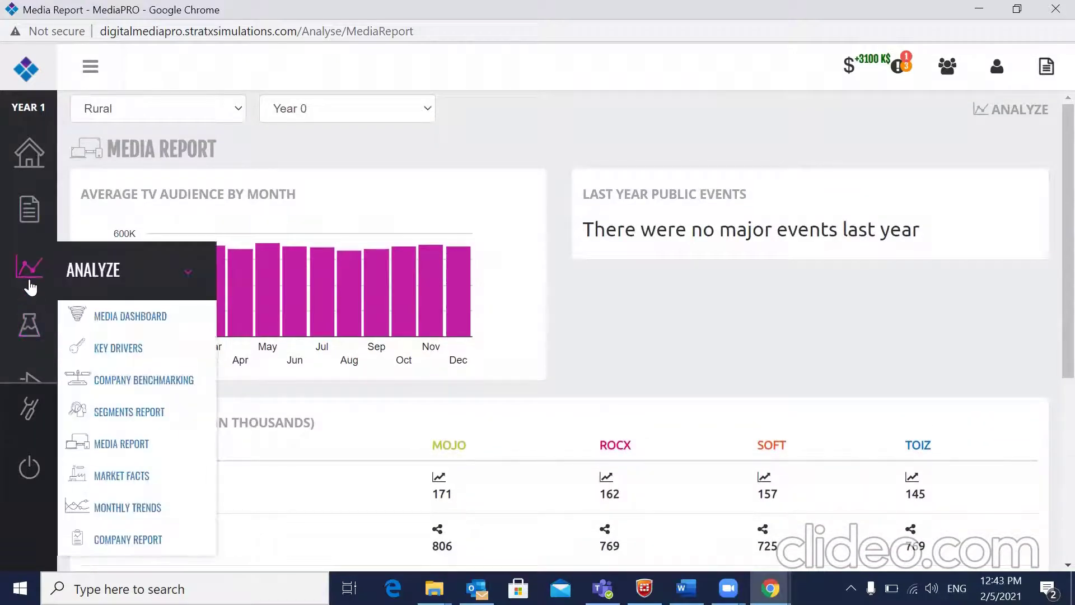
click(119, 480)
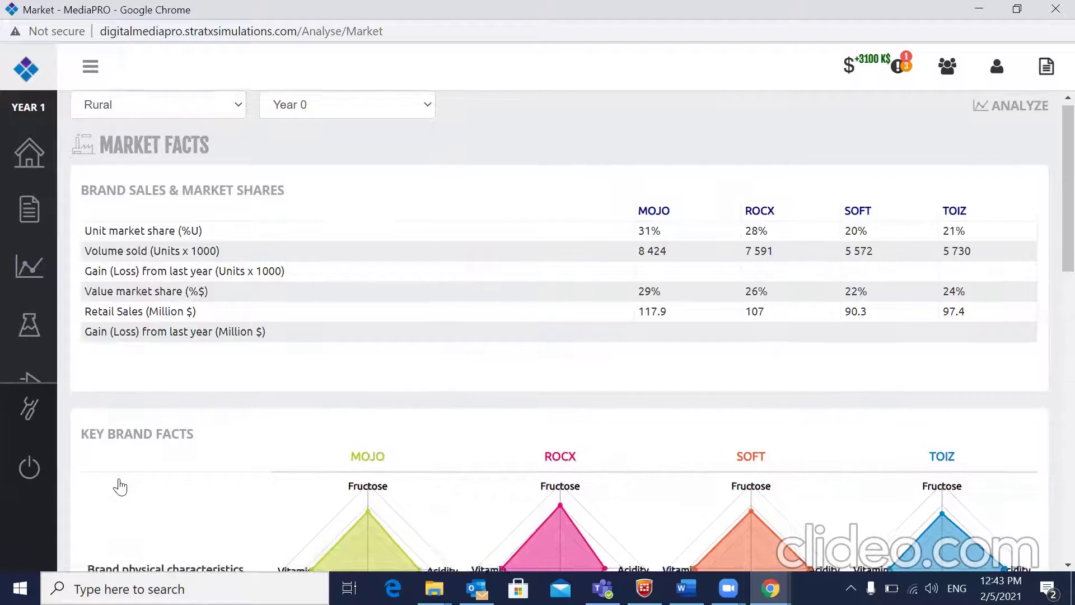
scroll(120, 485, down, 1)
scroll(119, 486, down, 1)
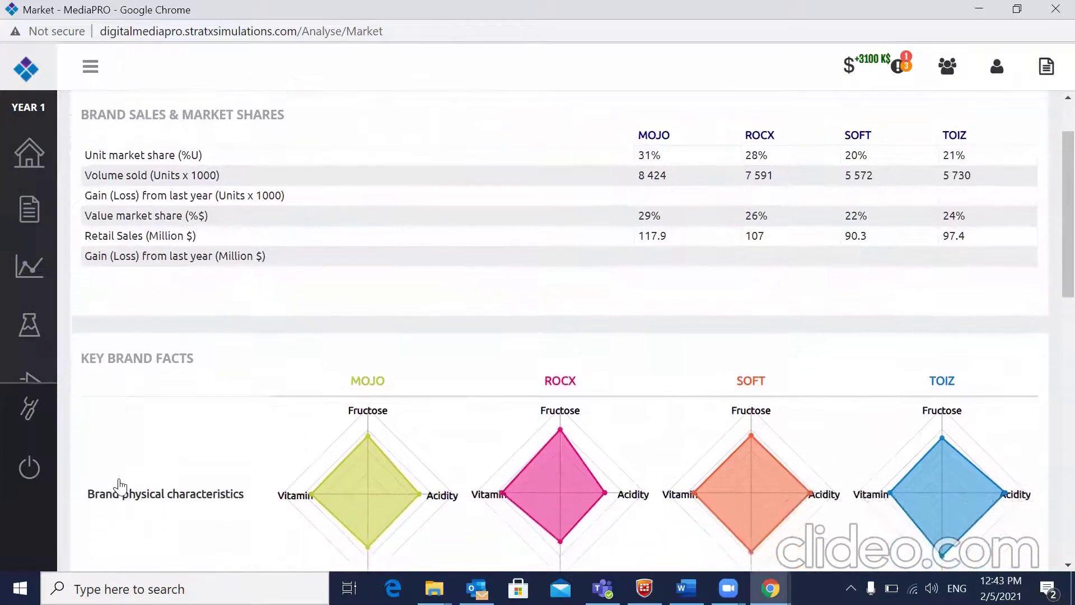
scroll(119, 486, down, 2)
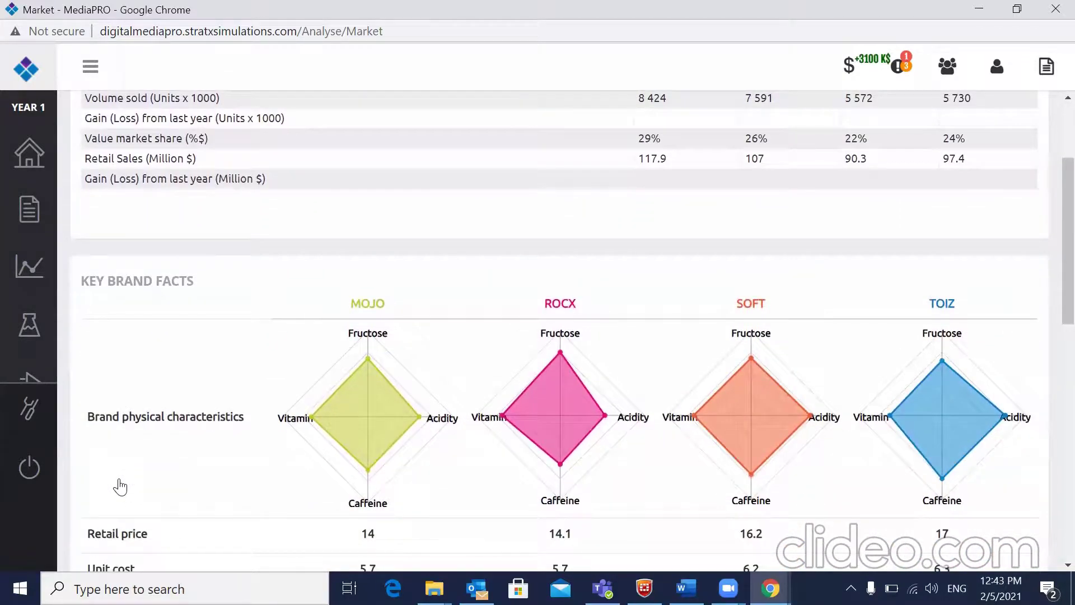
scroll(120, 486, down, 4)
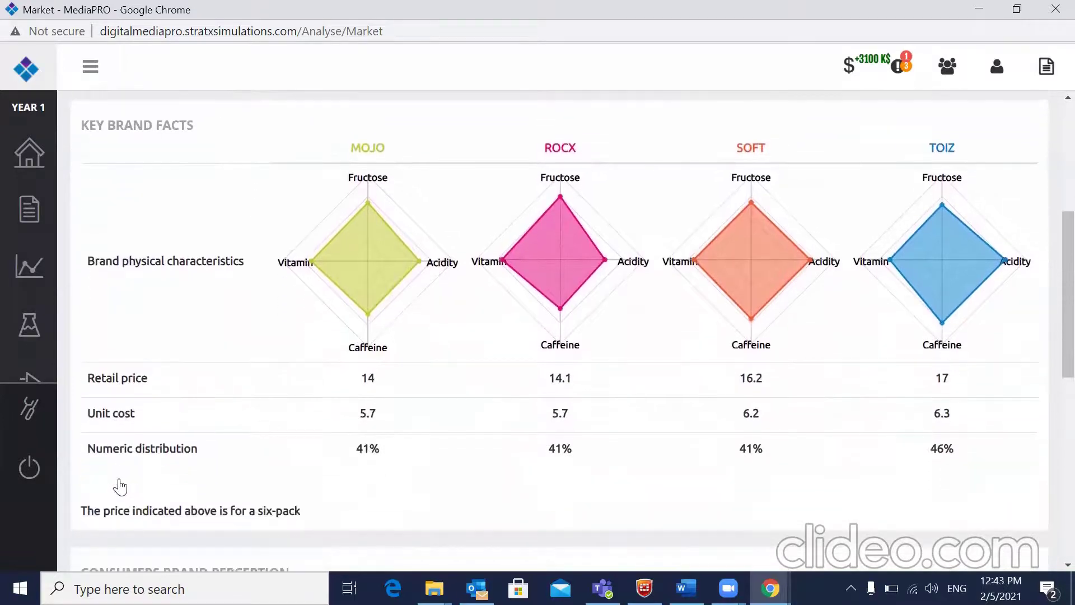
scroll(120, 486, down, 5)
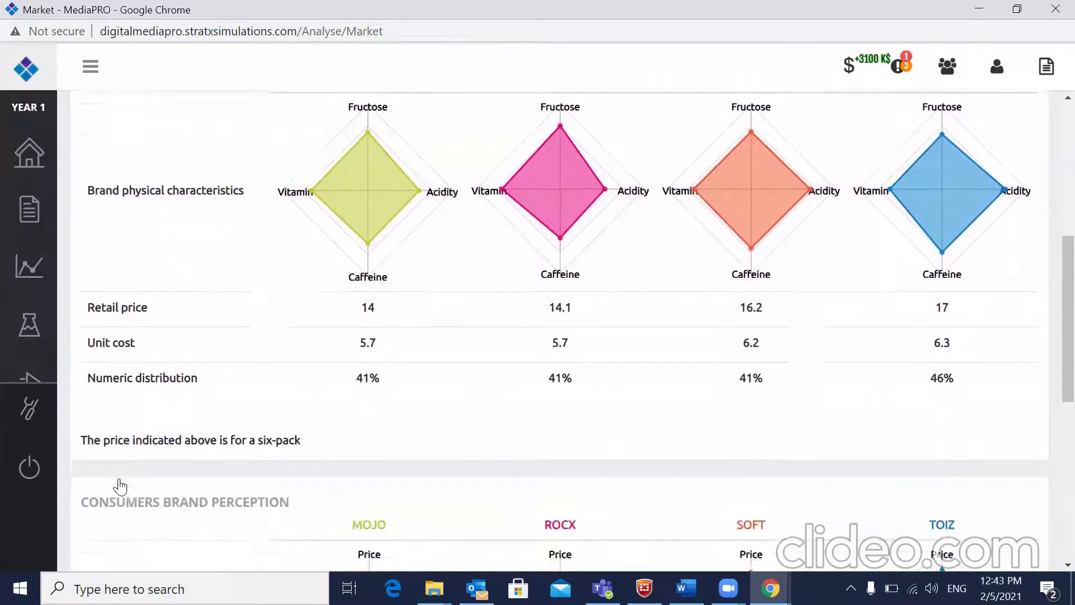
scroll(120, 486, down, 3)
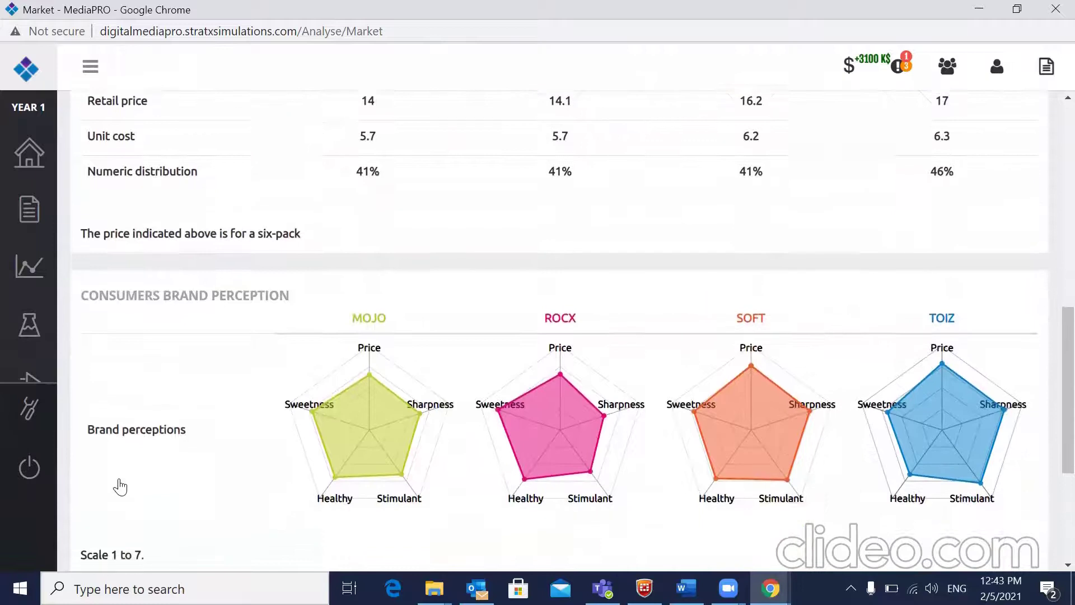
scroll(120, 486, down, 3)
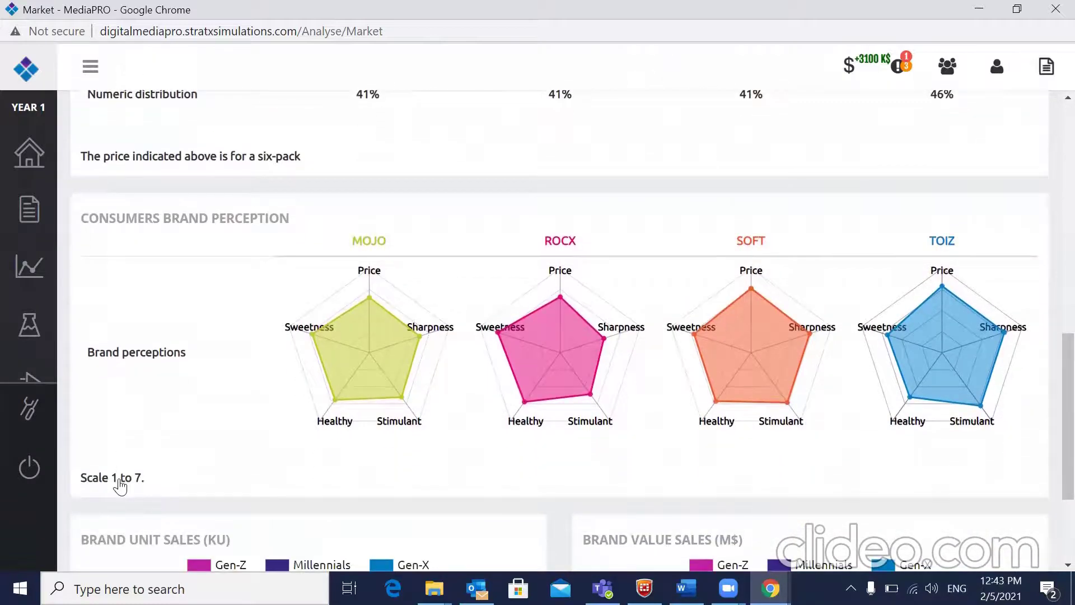
scroll(120, 486, down, 2)
scroll(120, 486, down, 2)
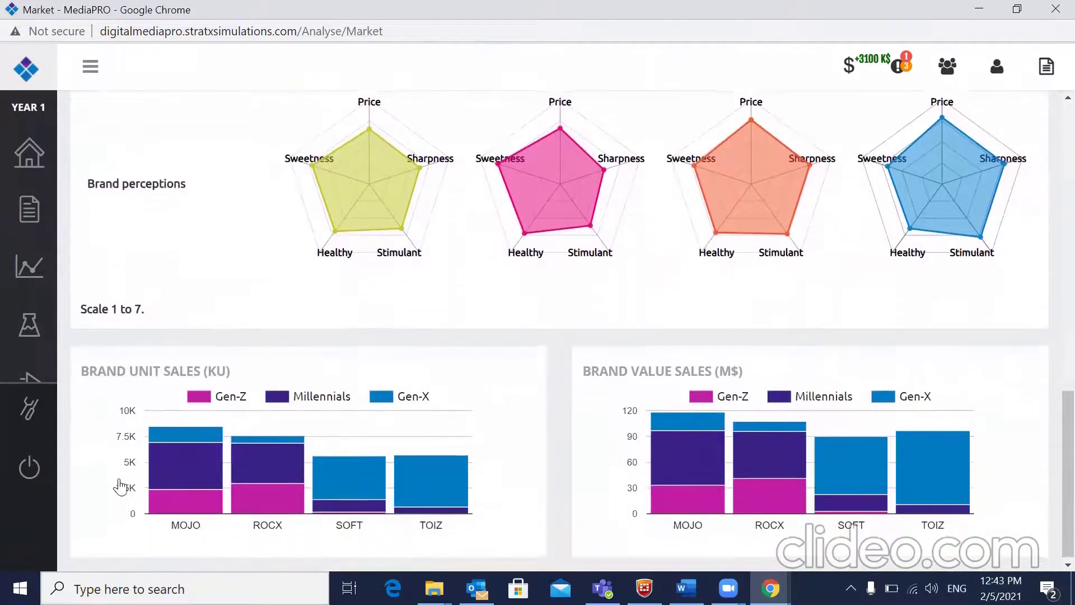
scroll(120, 486, up, 15)
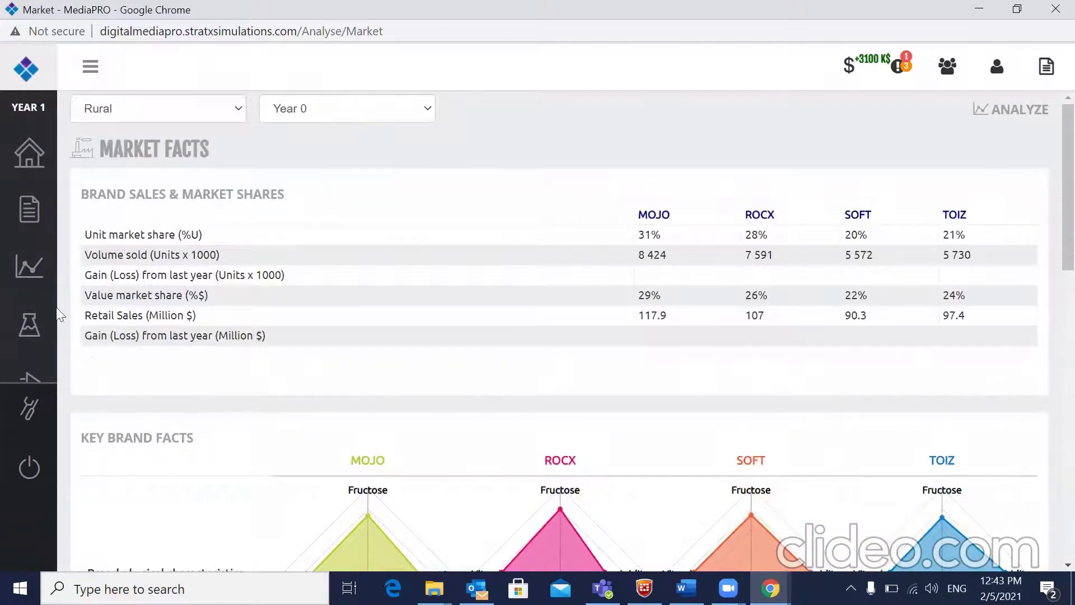
Open the Monthly Trends report and review its segment sales, yearly sales distribution, expected events, population trends and brands' monthly sales
mouse_move(30, 266)
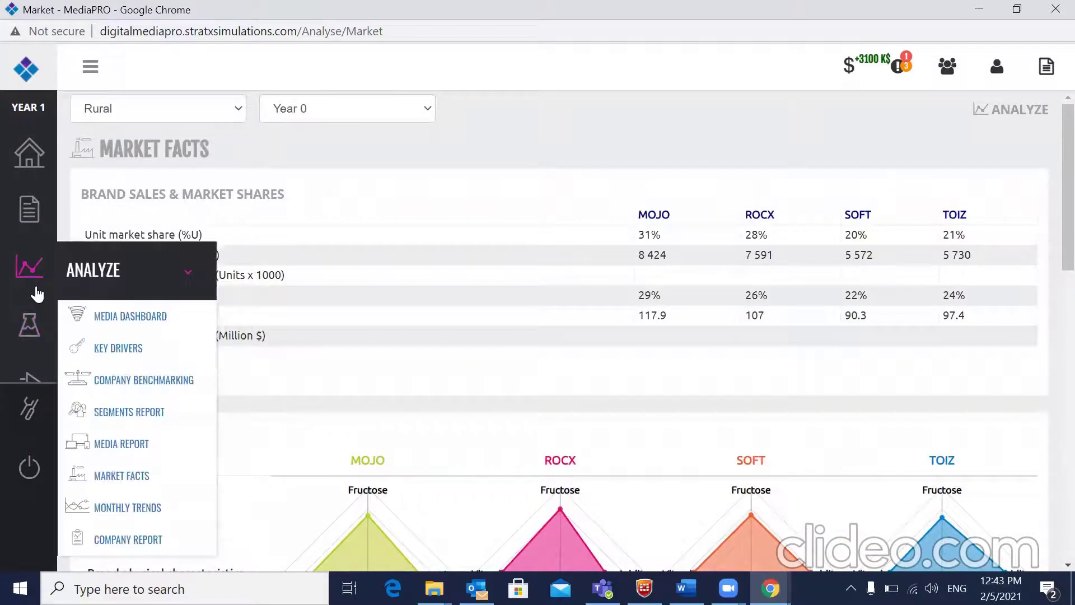
click(115, 506)
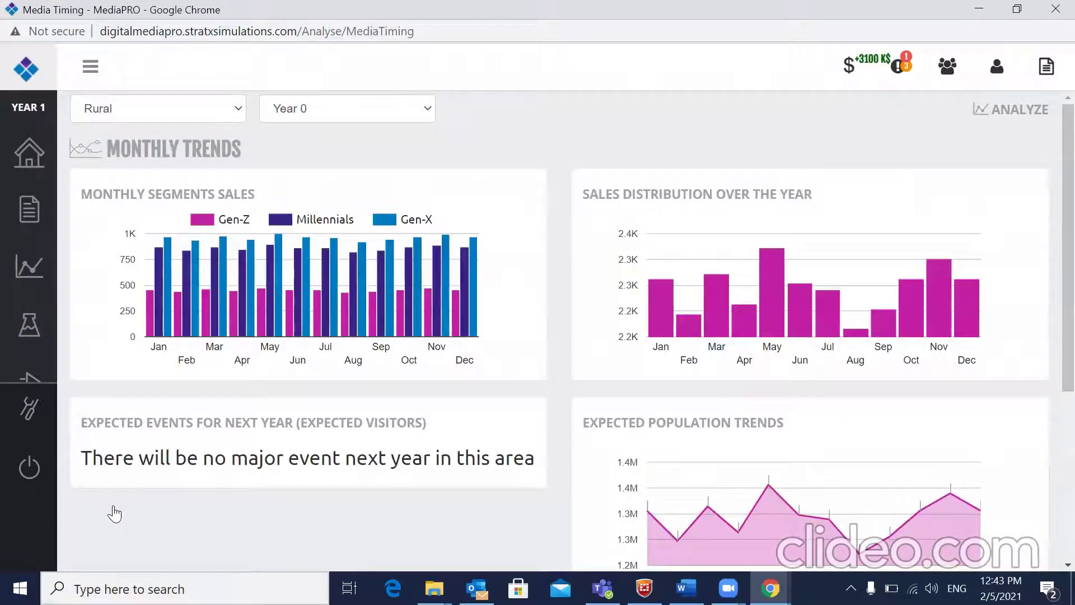
scroll(114, 513, down, 3)
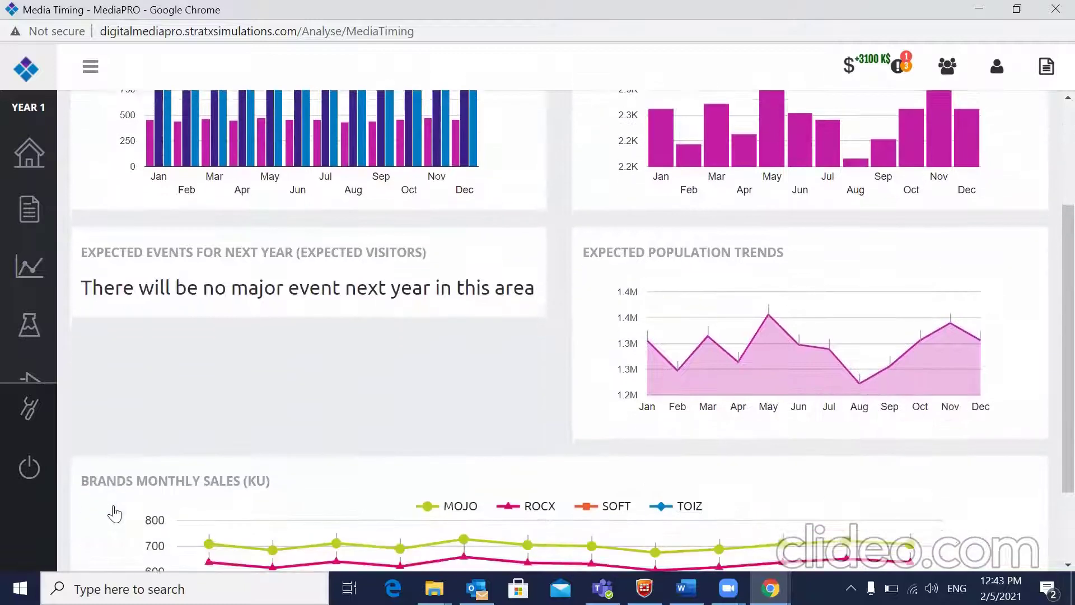
scroll(115, 513, down, 2)
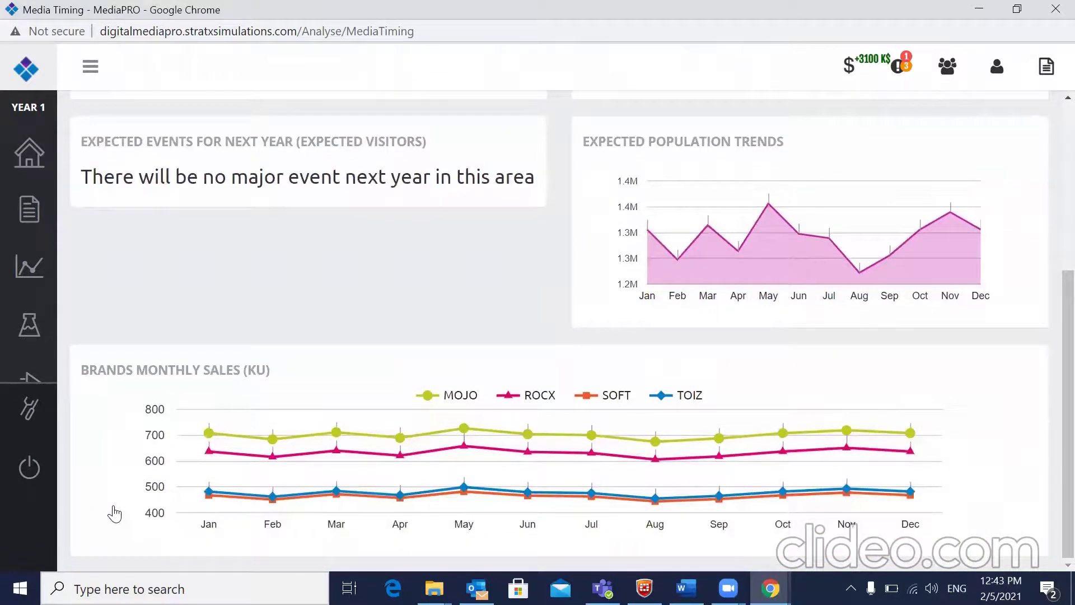
scroll(114, 513, up, 3)
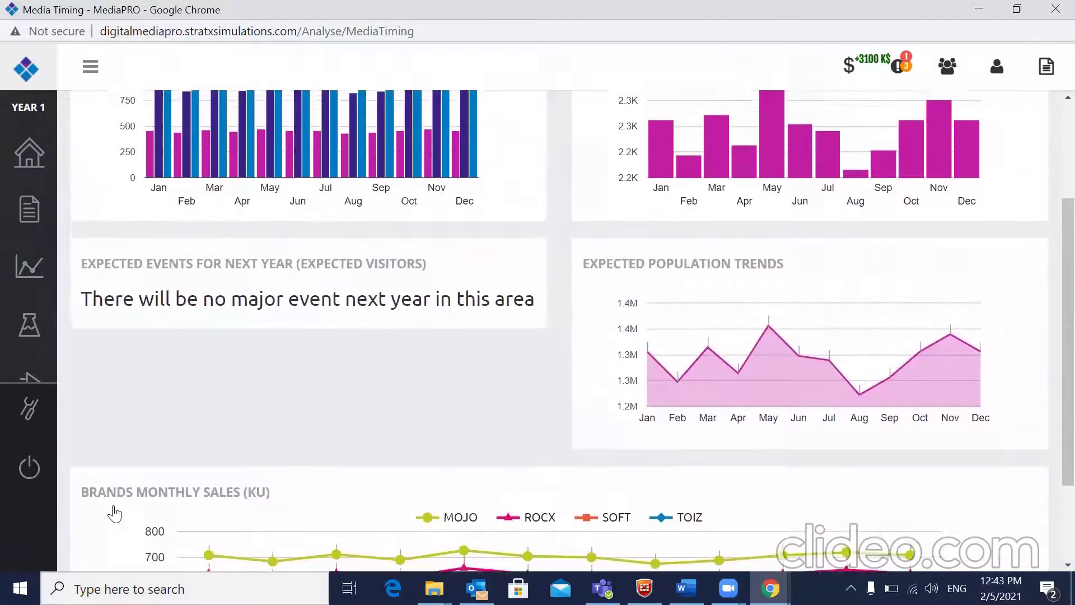
scroll(115, 514, up, 2)
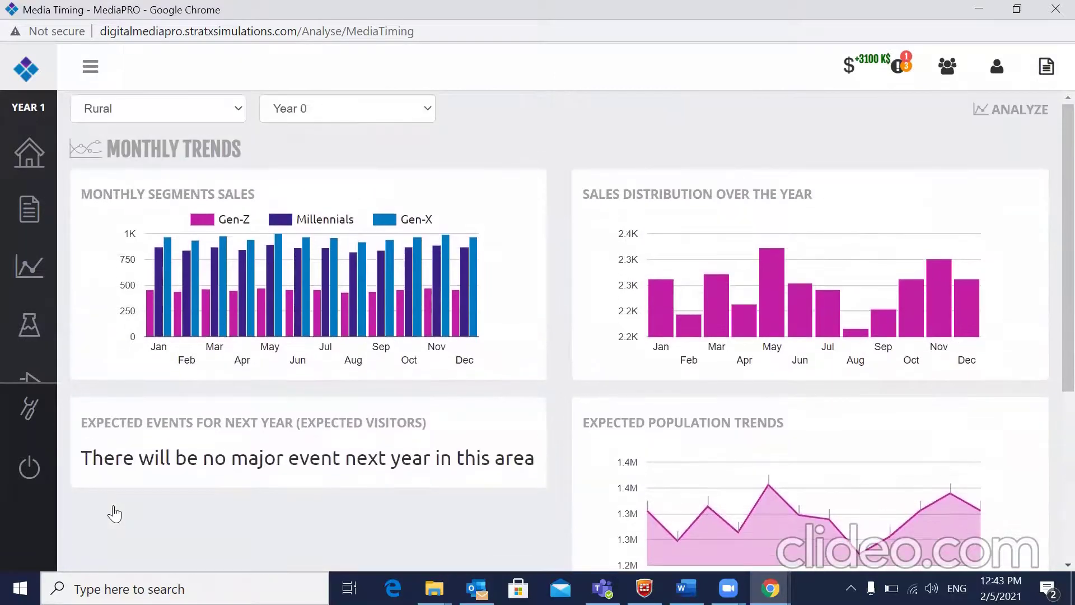
Open the Company Report and review its profit and loss statements, brand contribution, revenues and earnings, and brand market shares
mouse_move(32, 332)
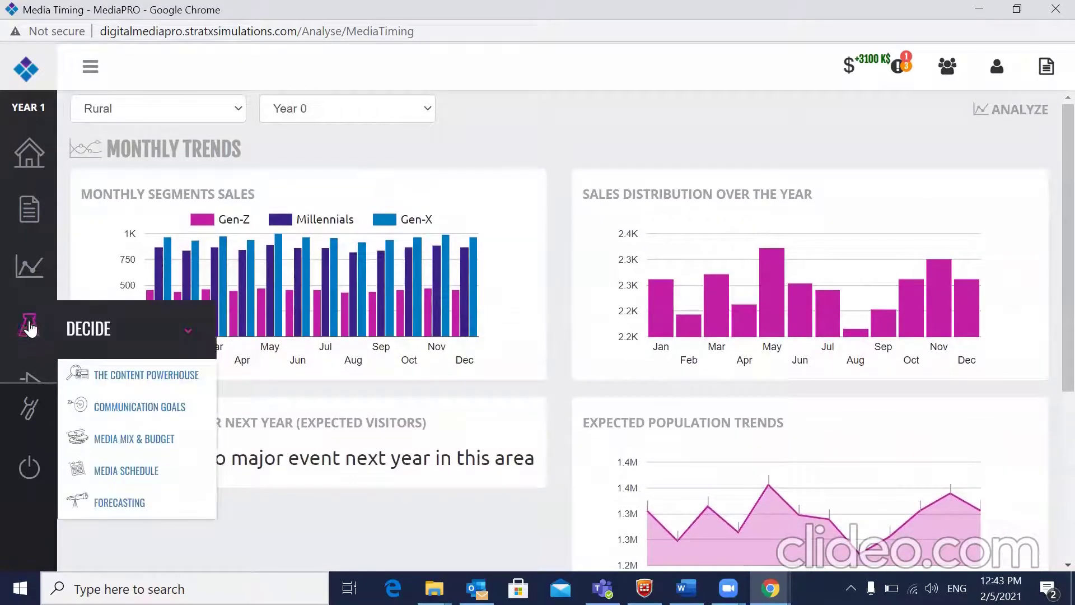
mouse_move(28, 277)
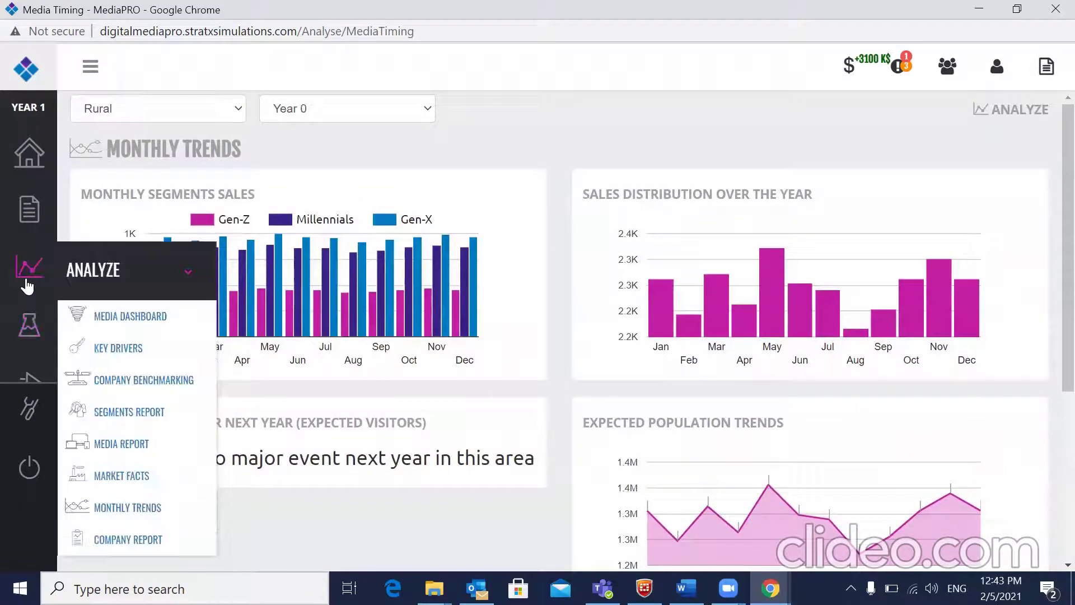
click(128, 542)
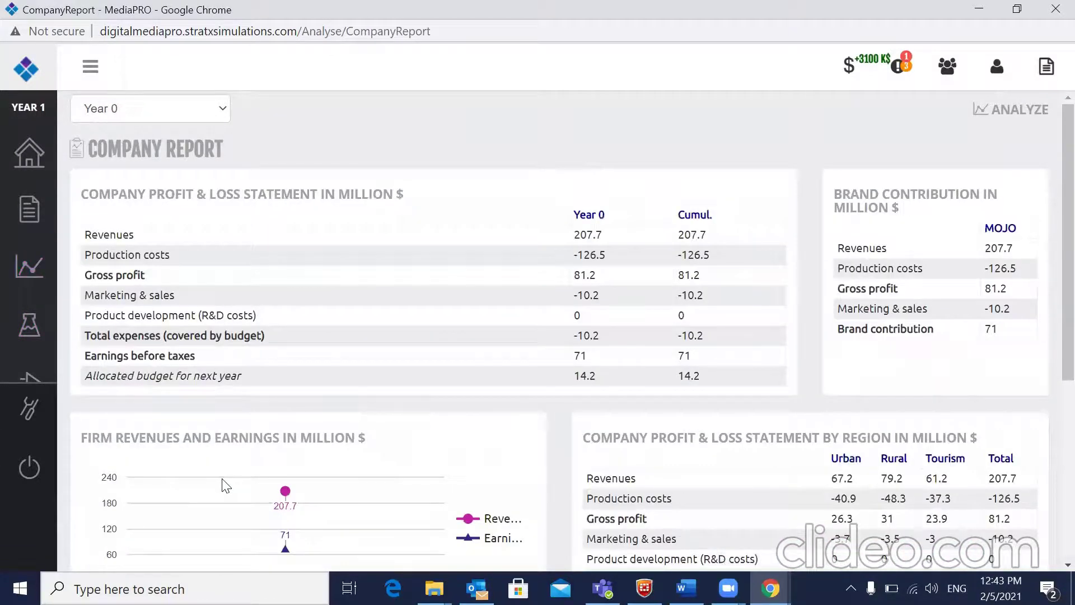
scroll(226, 485, down, 1)
scroll(227, 486, down, 1)
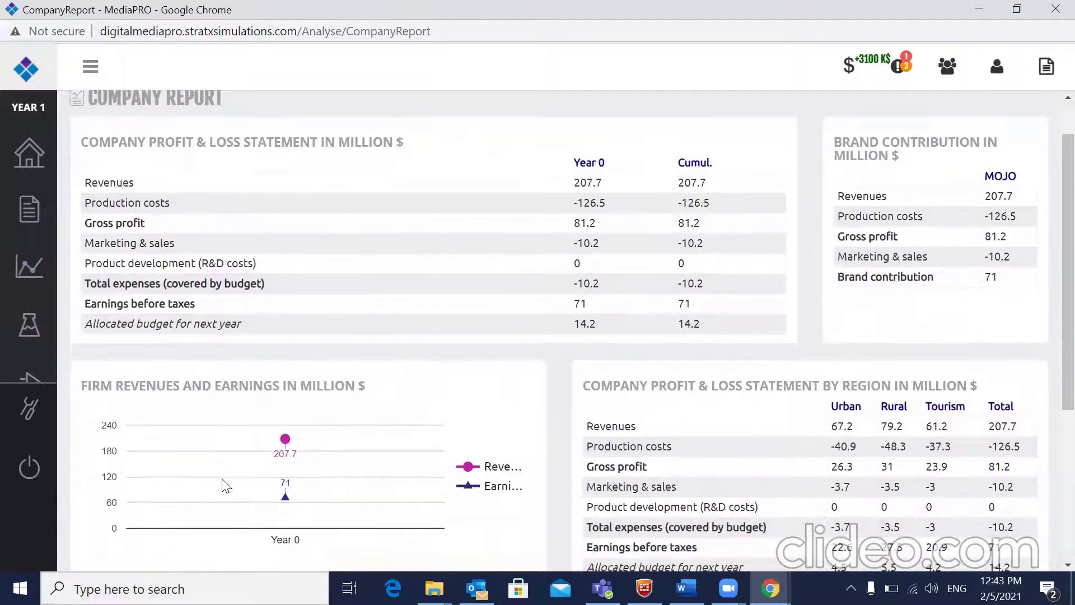
scroll(227, 486, down, 1)
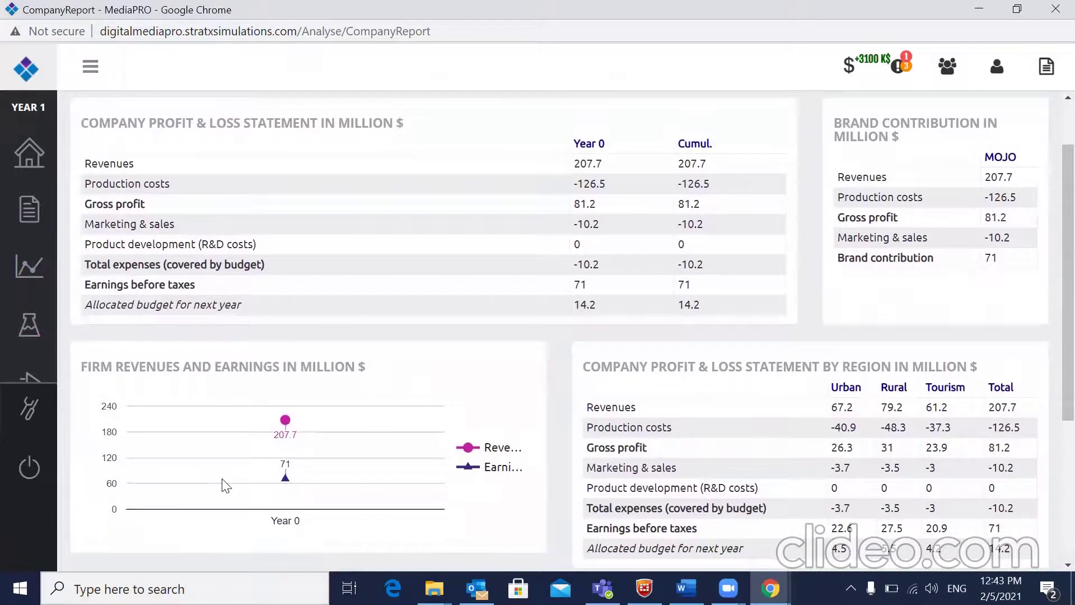
scroll(226, 485, down, 3)
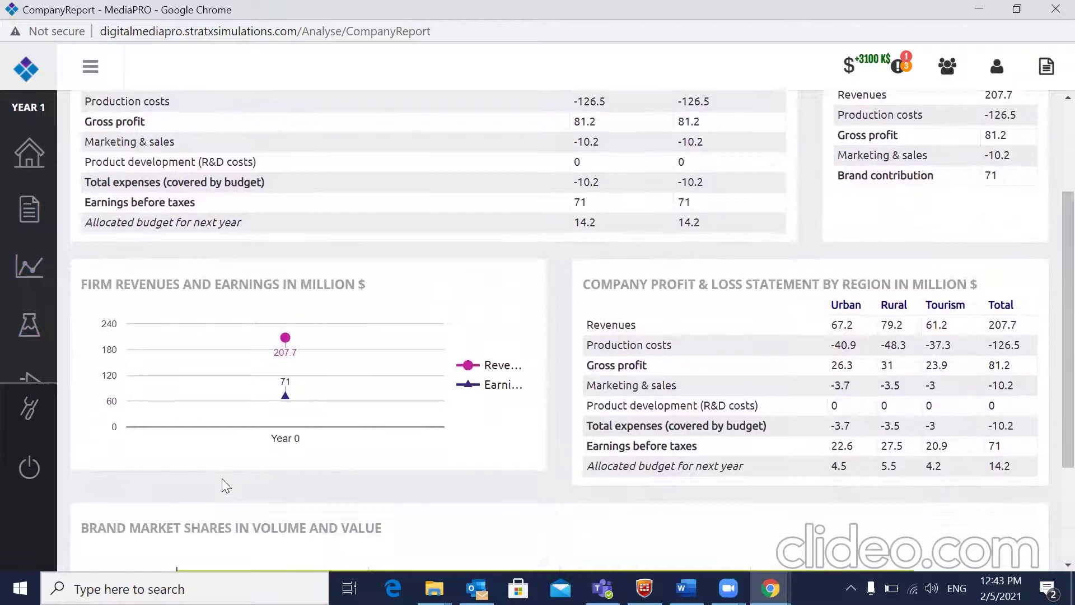
scroll(226, 486, down, 1)
scroll(226, 485, down, 2)
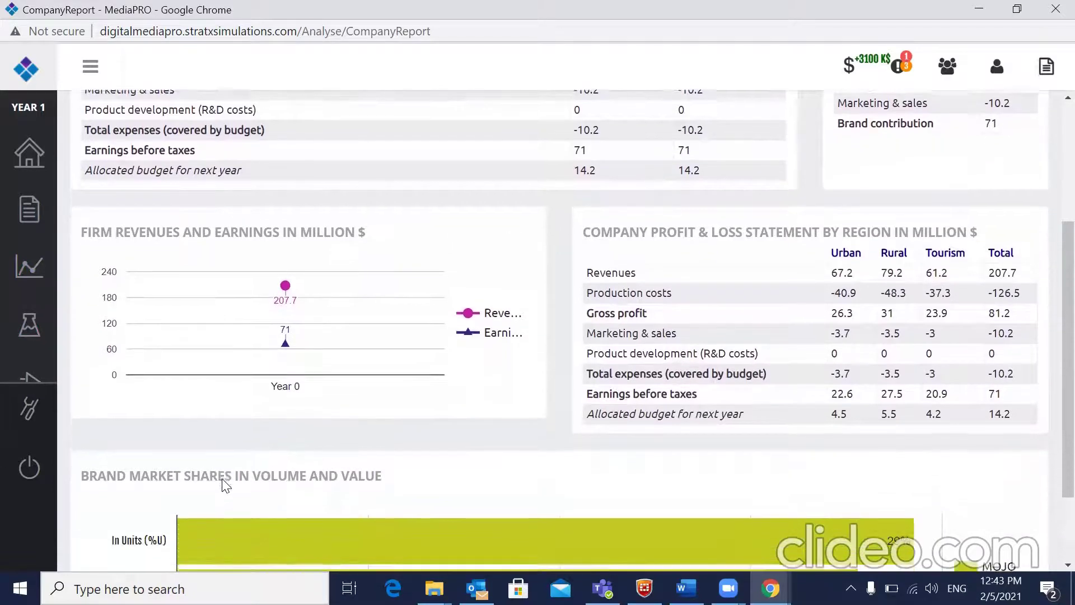
scroll(223, 484, down, 1)
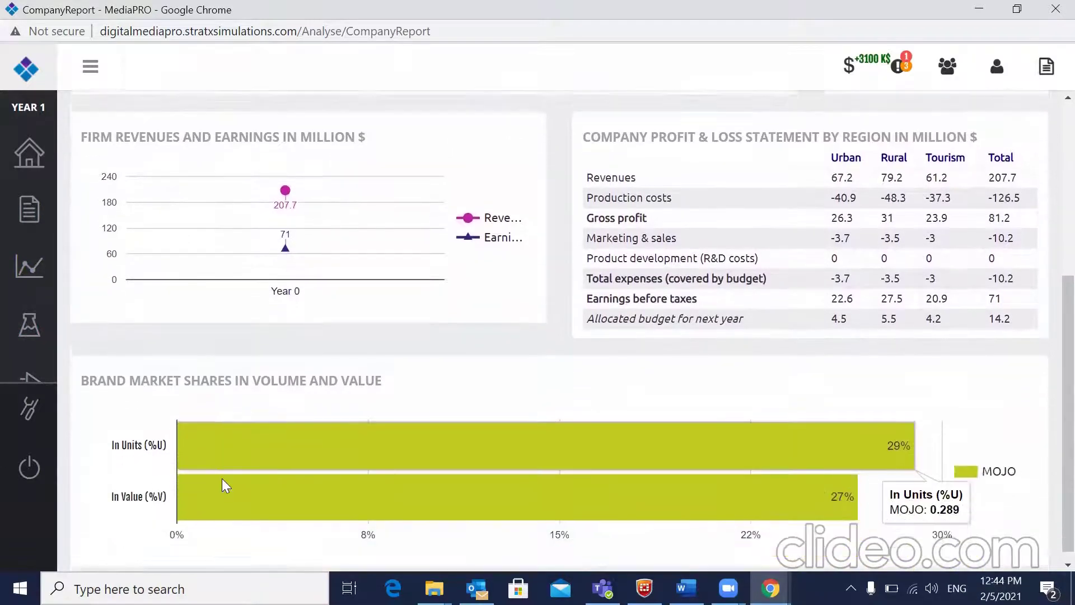
scroll(222, 485, up, 3)
scroll(222, 478, up, 4)
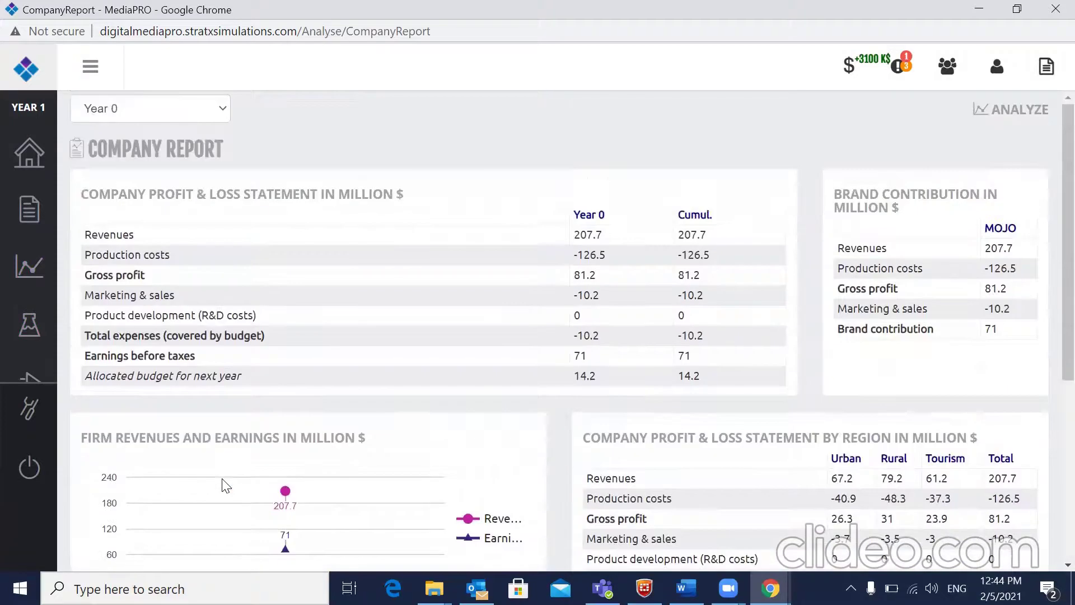
Open The Content Powerhouse in the Decide section and highlight its instructions on allocating the budget and splitting it across segments
mouse_move(33, 274)
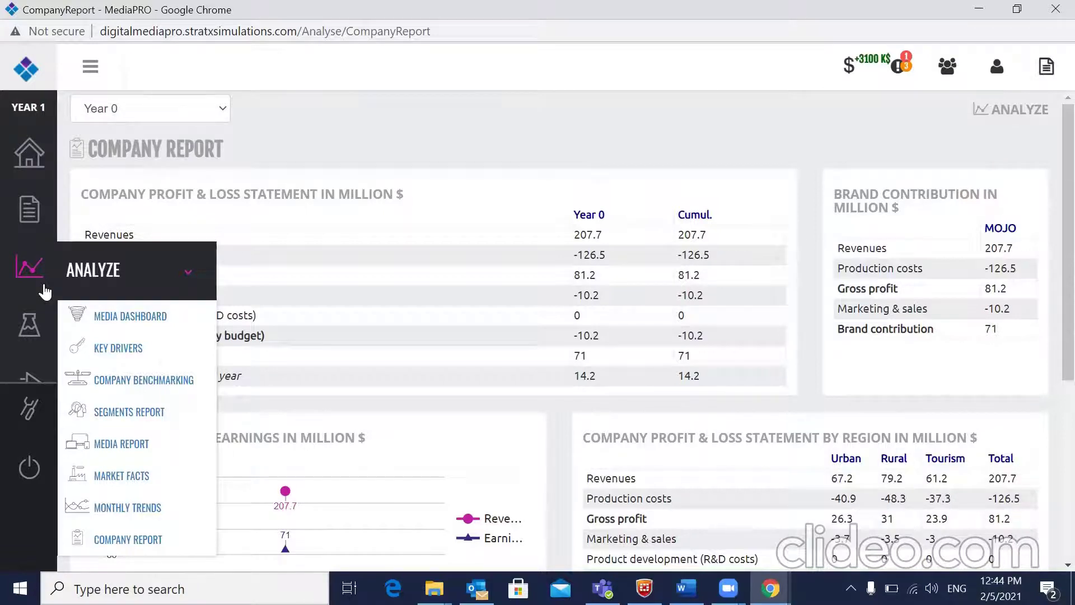
mouse_move(29, 335)
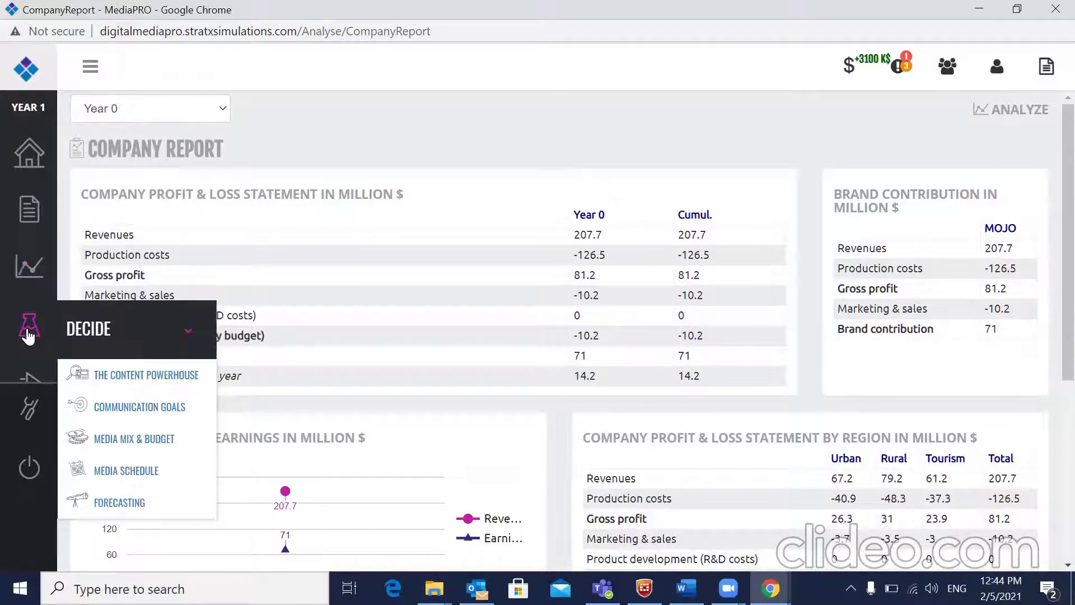
click(111, 385)
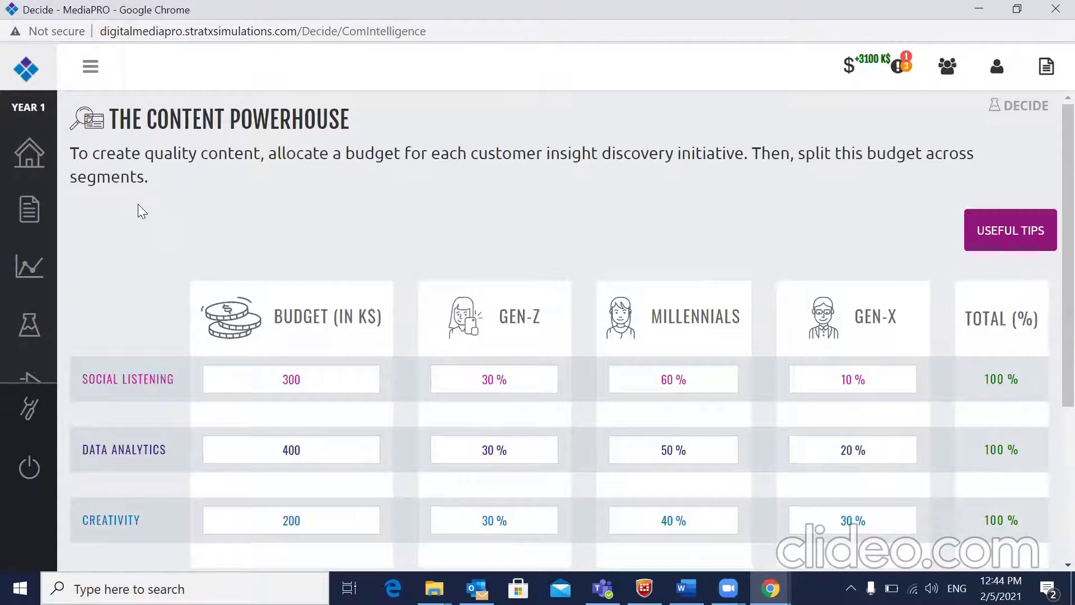
drag(77, 152, 148, 175)
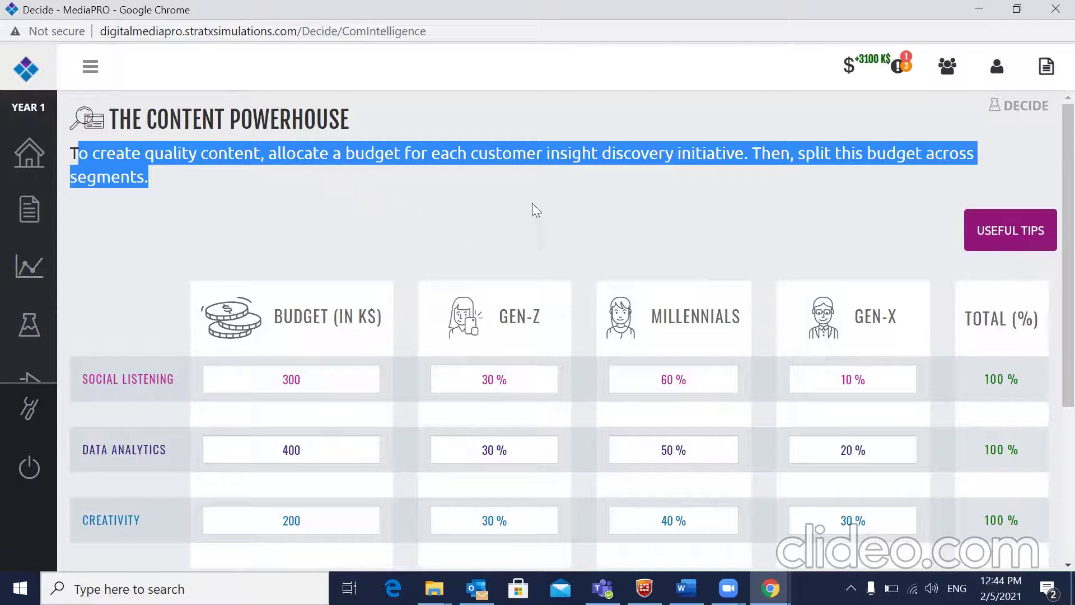
Review The Content Powerhouse's budget table, insights quality and insights sources charts, and read its useful tips
click(796, 210)
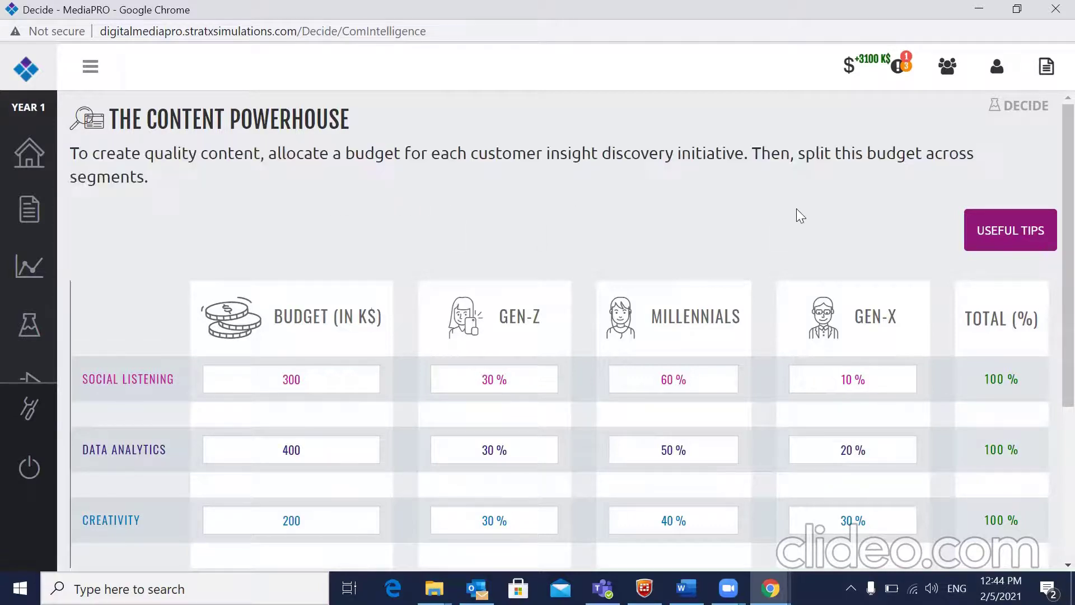
scroll(796, 209, down, 3)
scroll(796, 208, down, 1)
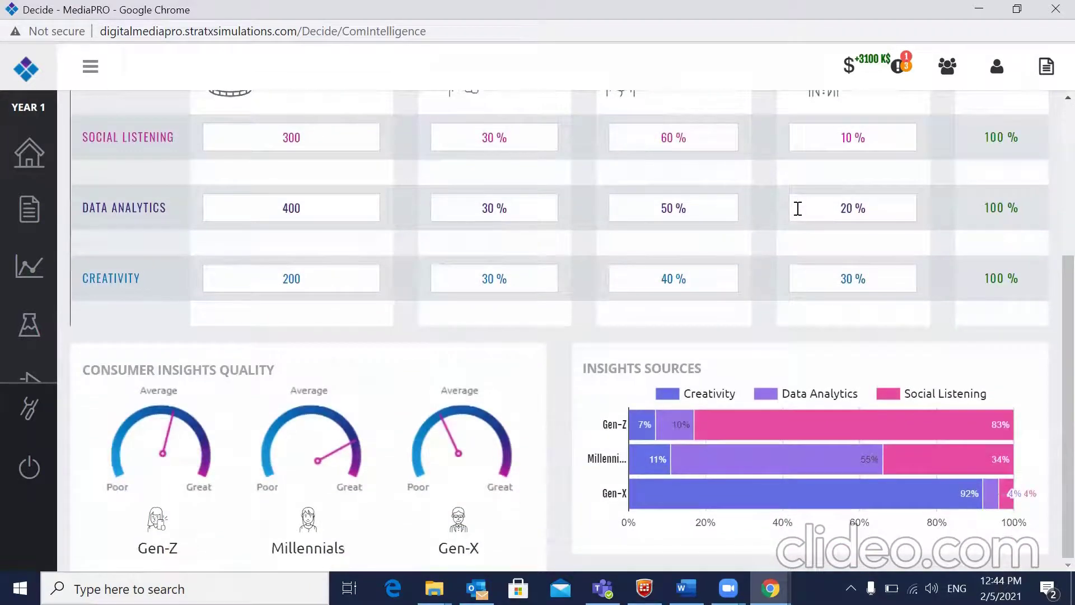
scroll(797, 208, up, 4)
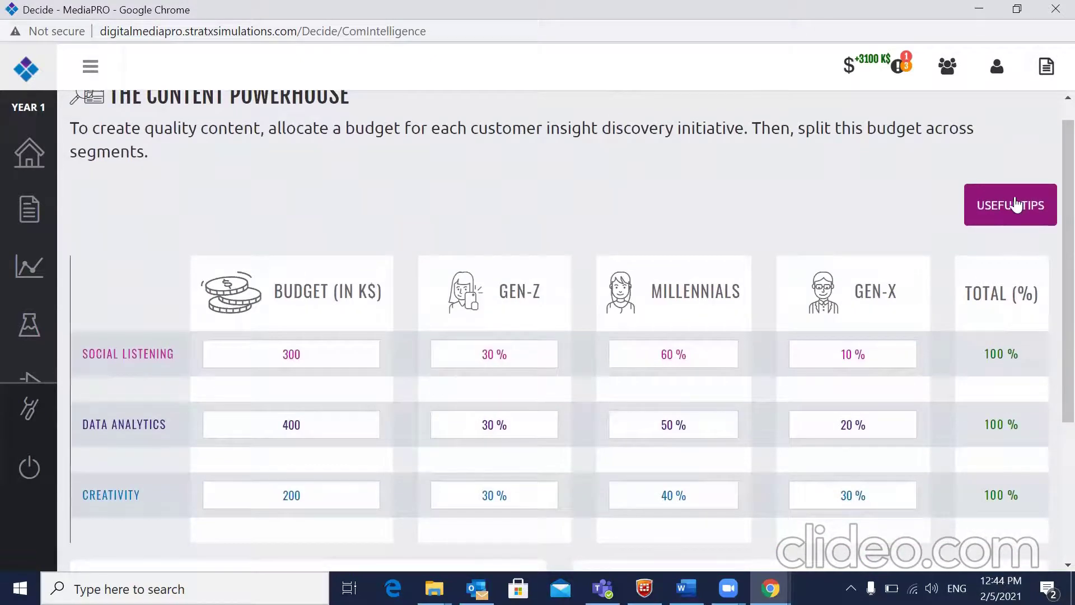
click(1016, 203)
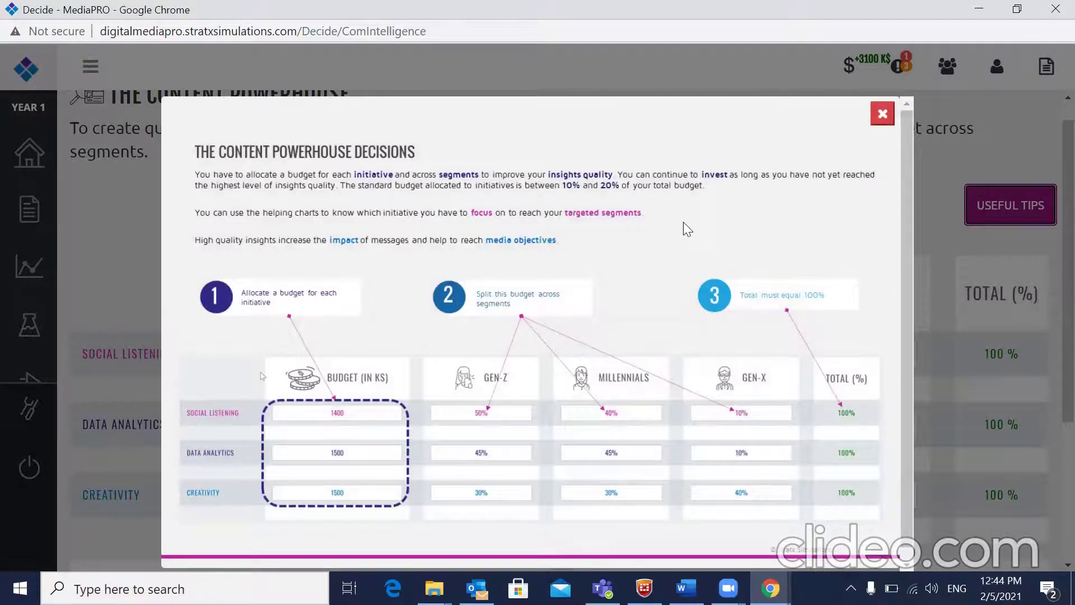
click(880, 116)
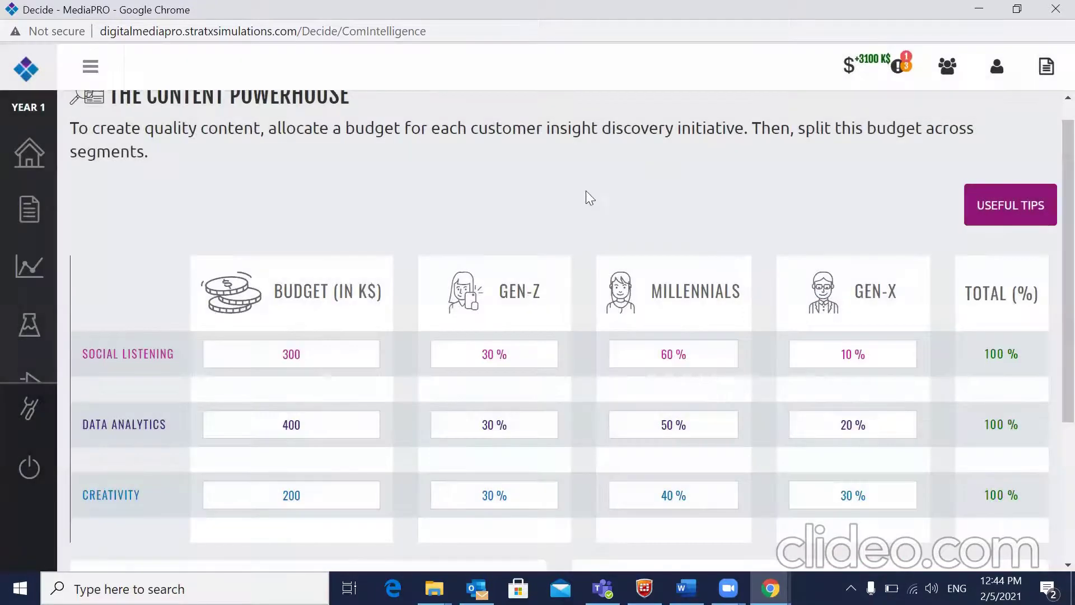
Open Communication Goals in the Decide section, highlight its instructions and look over the objectives and purchase funnels per region
mouse_move(29, 325)
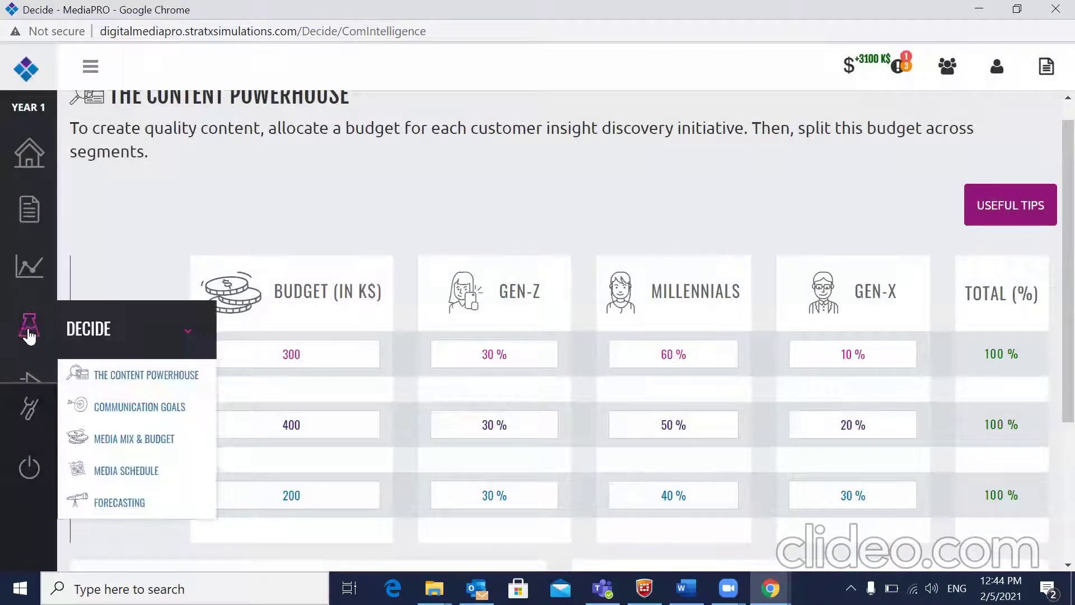
click(129, 409)
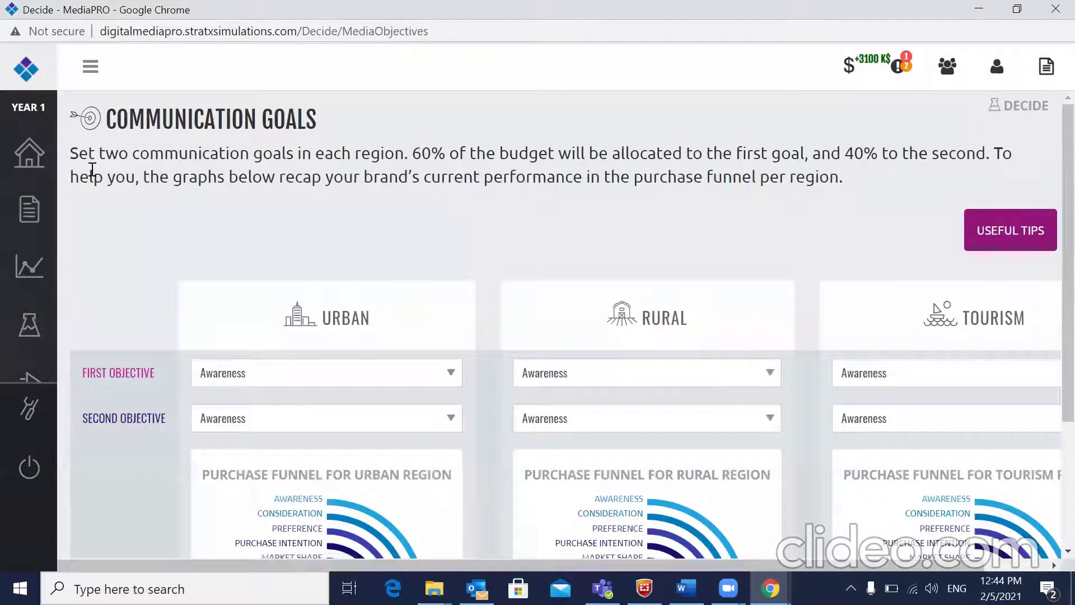
drag(71, 150, 453, 208)
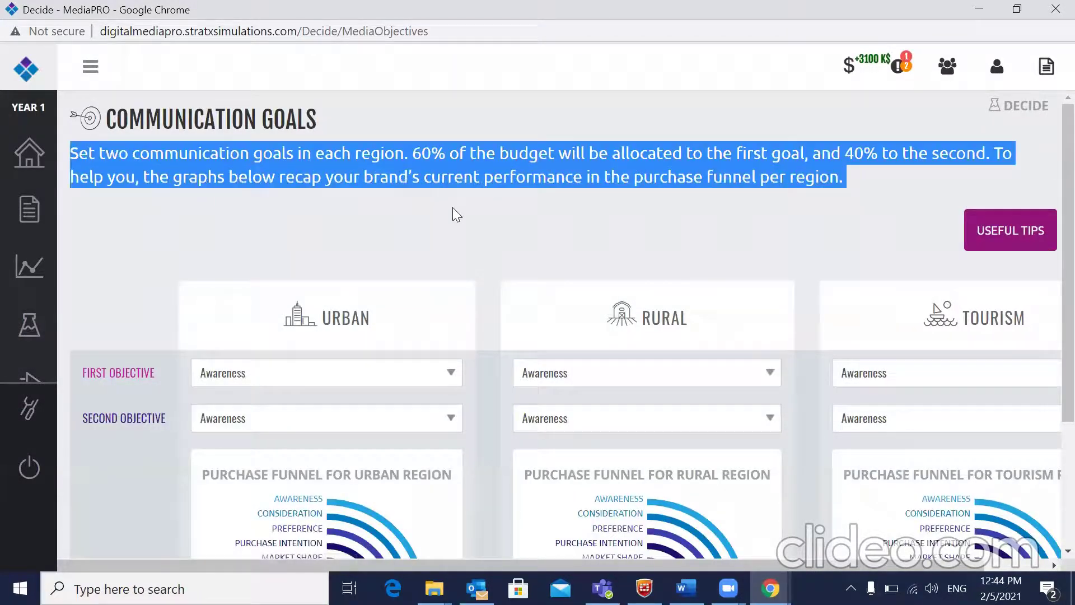
click(491, 213)
scroll(911, 219, down, 3)
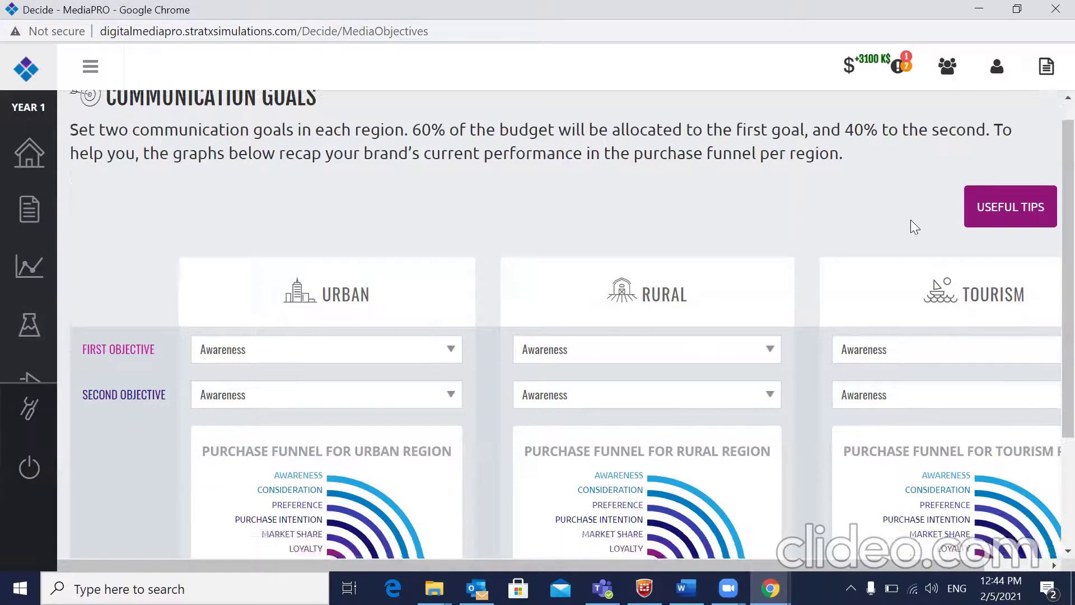
scroll(910, 220, up, 3)
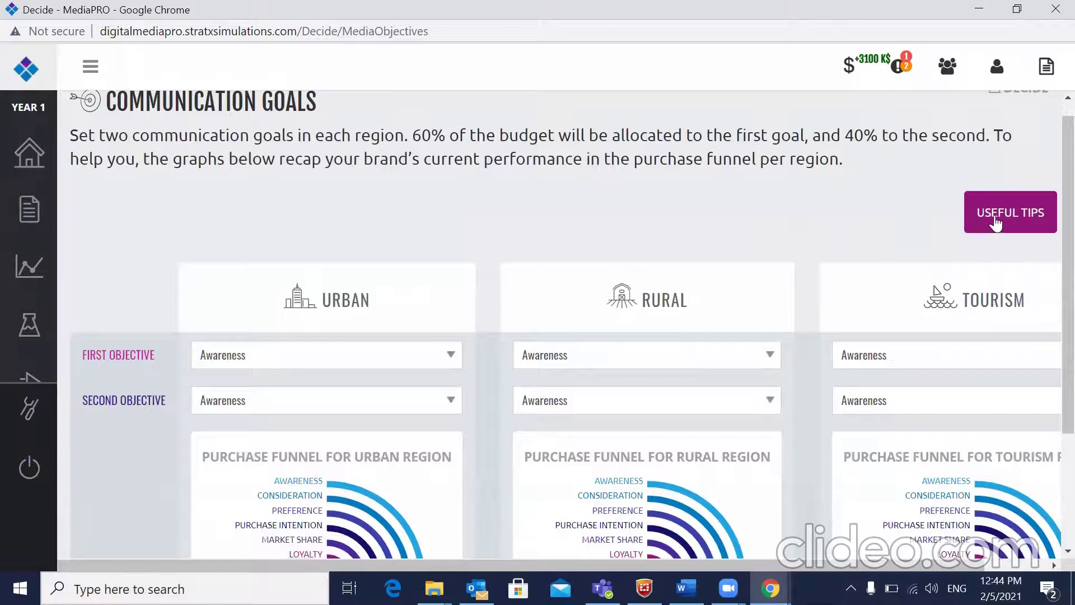
Read the useful tips on communication goals decisions and close them
click(994, 221)
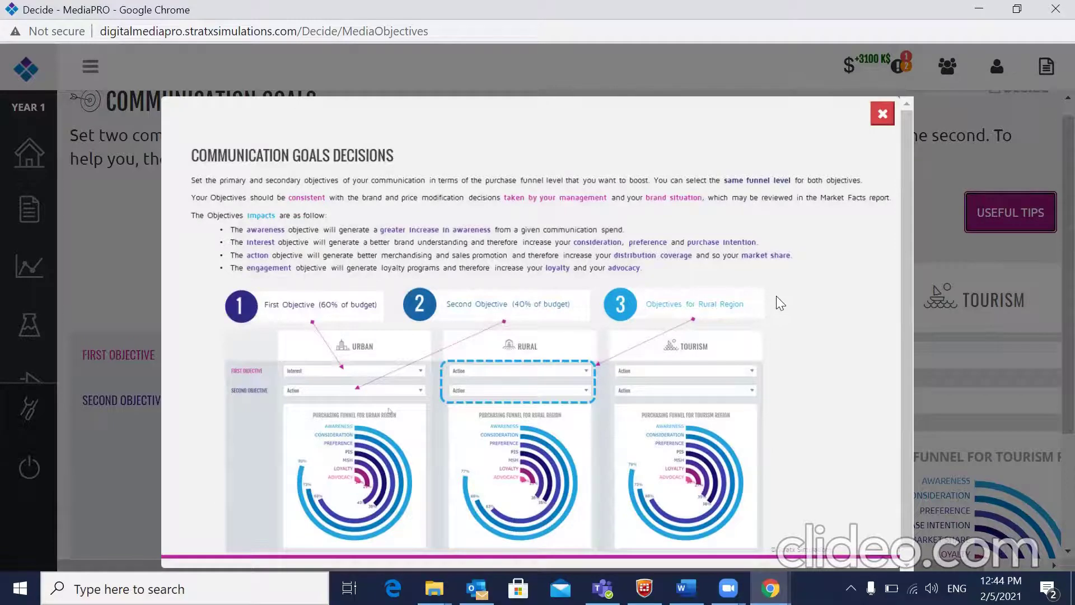
scroll(775, 296, down, 1)
scroll(776, 296, up, 1)
click(882, 116)
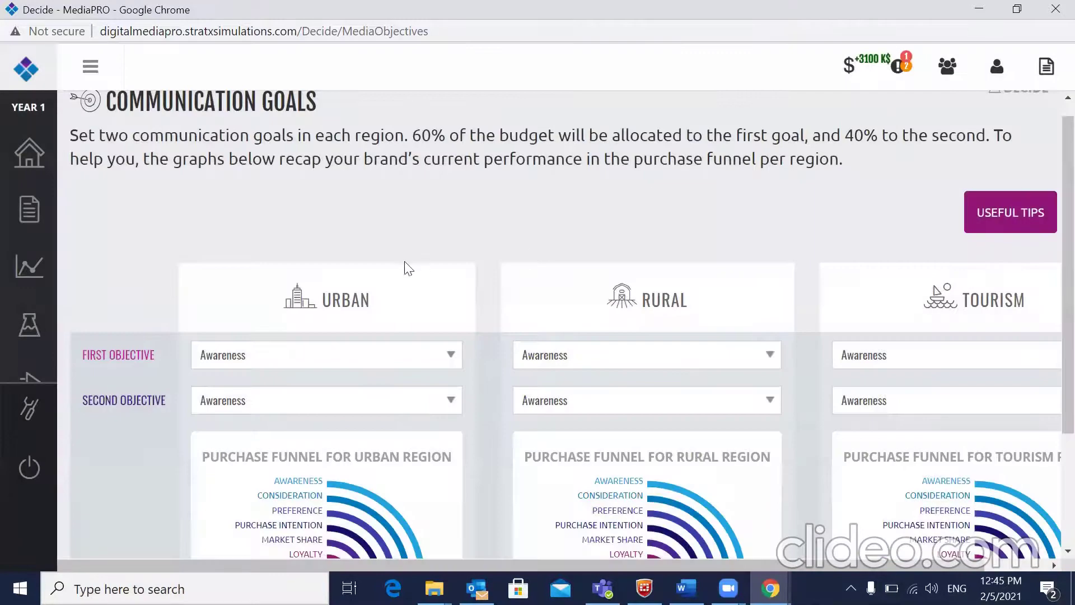
Open Media Mix & Budget in the Decide section and review the media category budgets and regional media habits charts
mouse_move(27, 332)
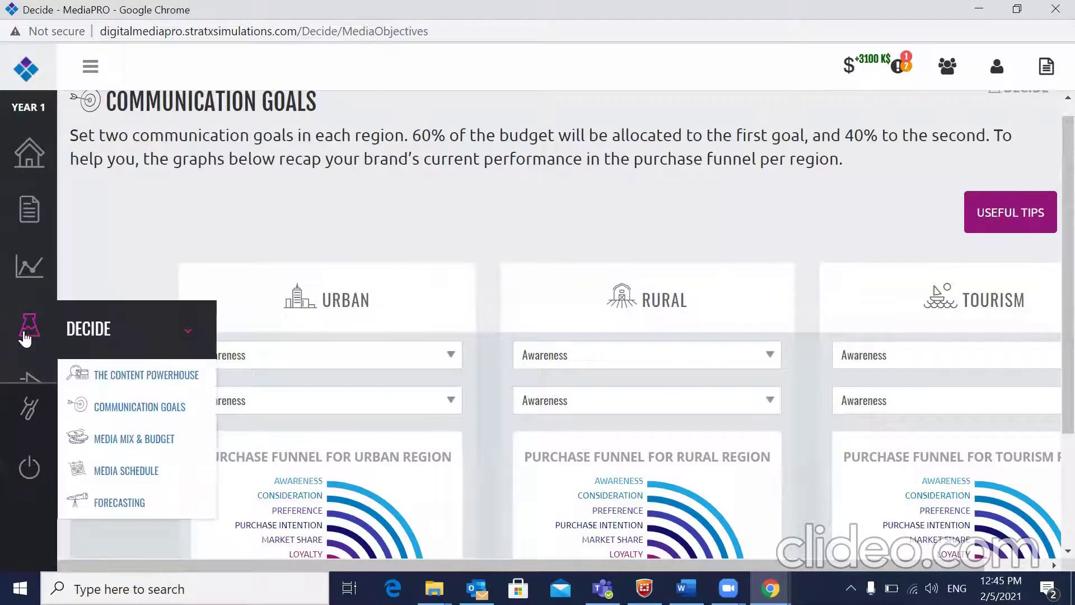
click(140, 440)
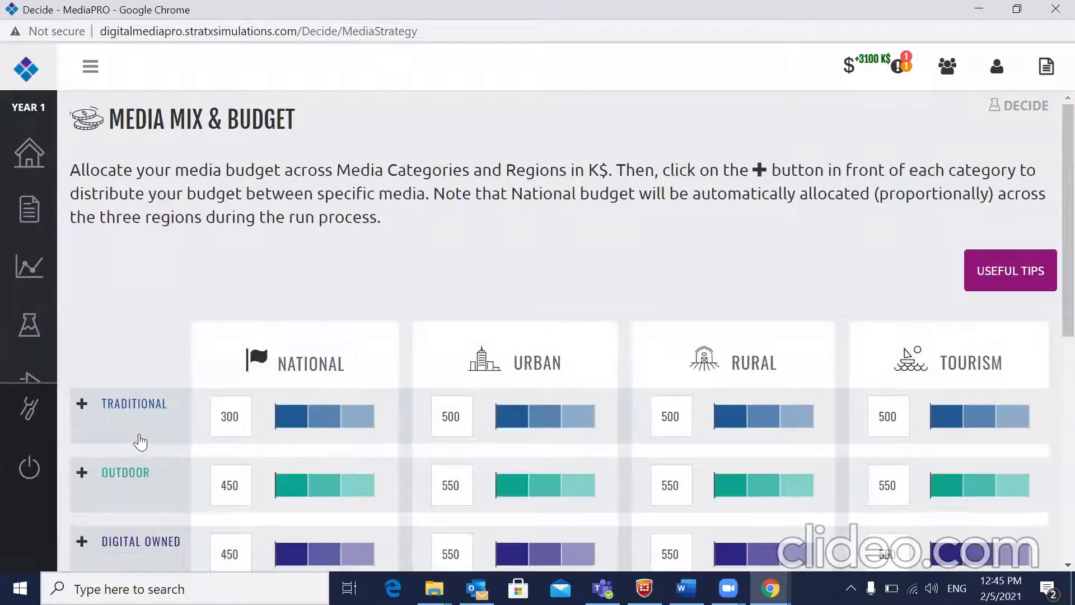
scroll(139, 442, down, 2)
scroll(140, 442, down, 6)
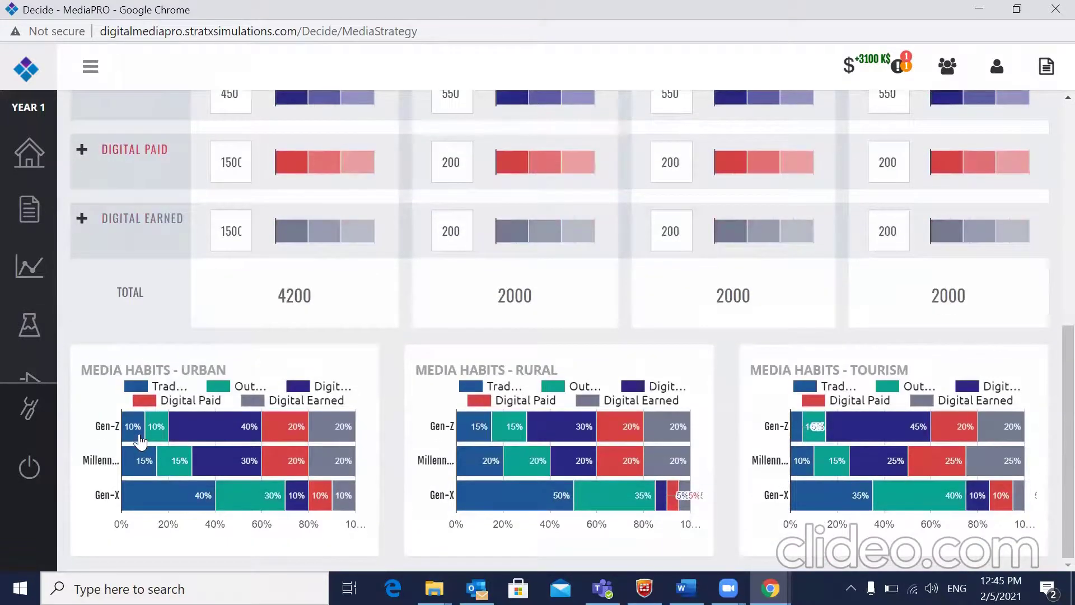
scroll(140, 442, up, 3)
scroll(140, 442, up, 6)
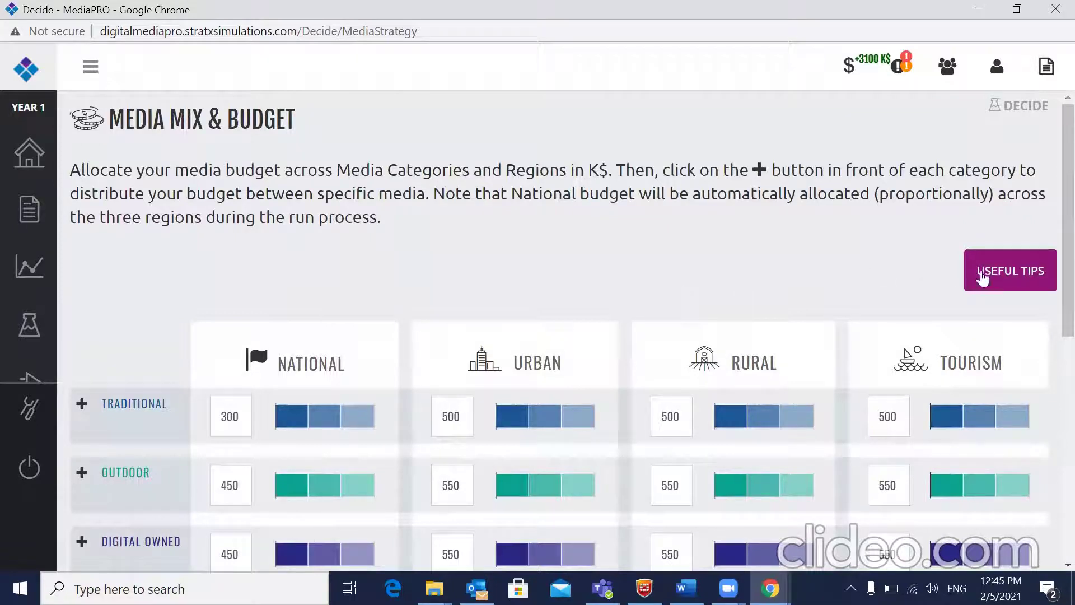
Read the useful tips on media mix and budget decisions and close them
click(981, 272)
scroll(720, 323, down, 1)
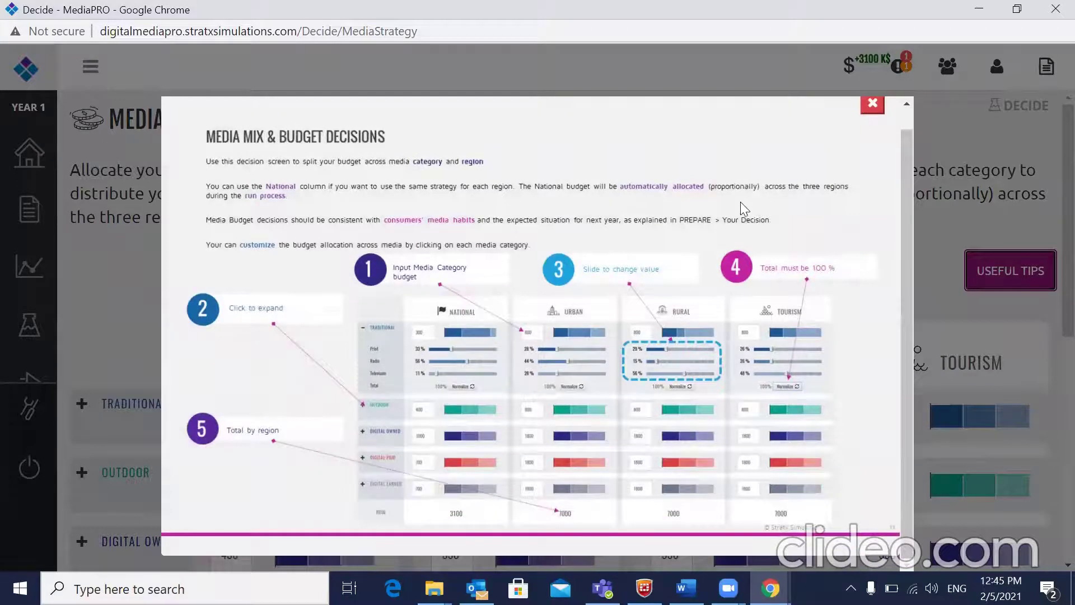
click(872, 105)
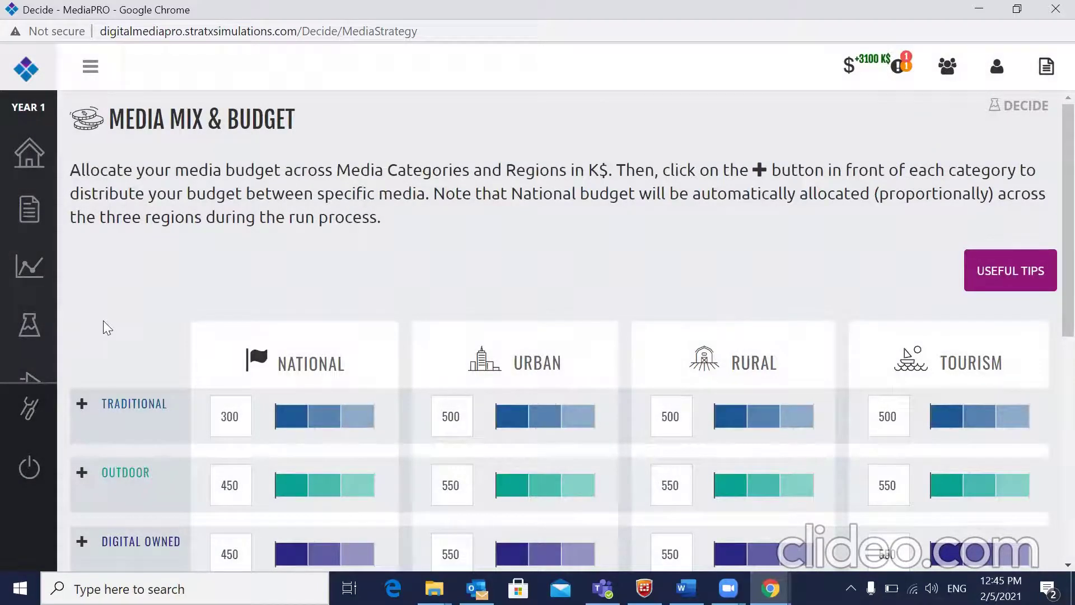
Open Media Schedule in the Decide section, highlight its instructions and review the regional plans, expected events and population trends
mouse_move(25, 330)
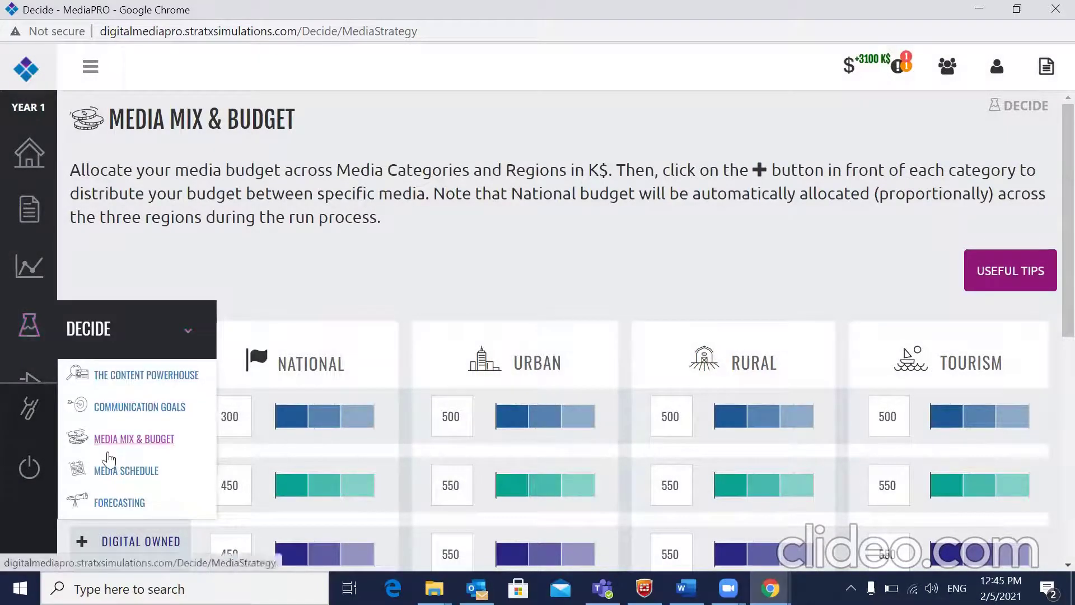
click(114, 472)
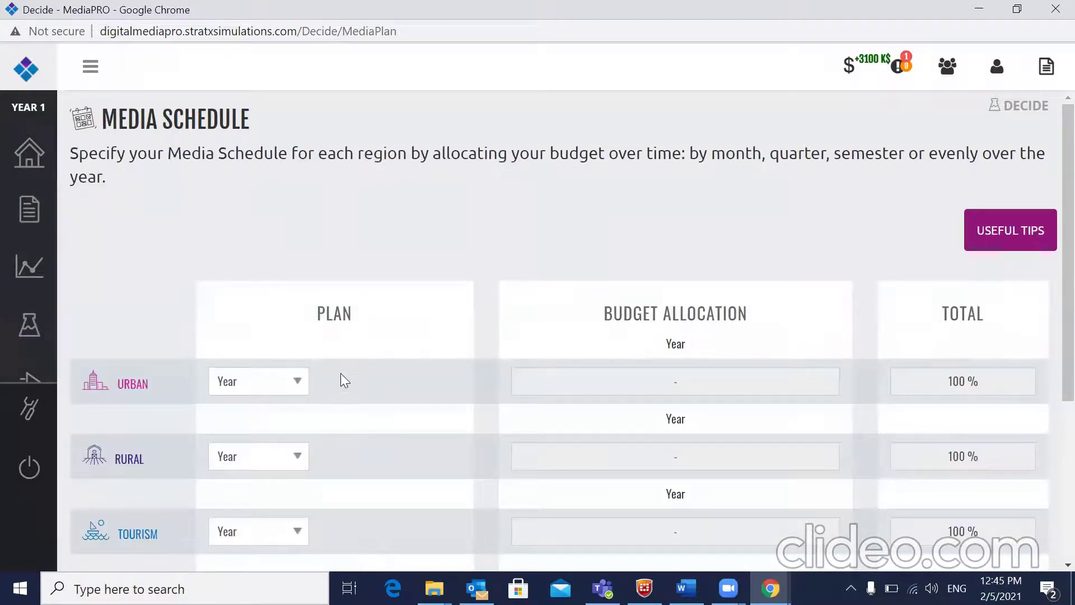
scroll(340, 381, down, 1)
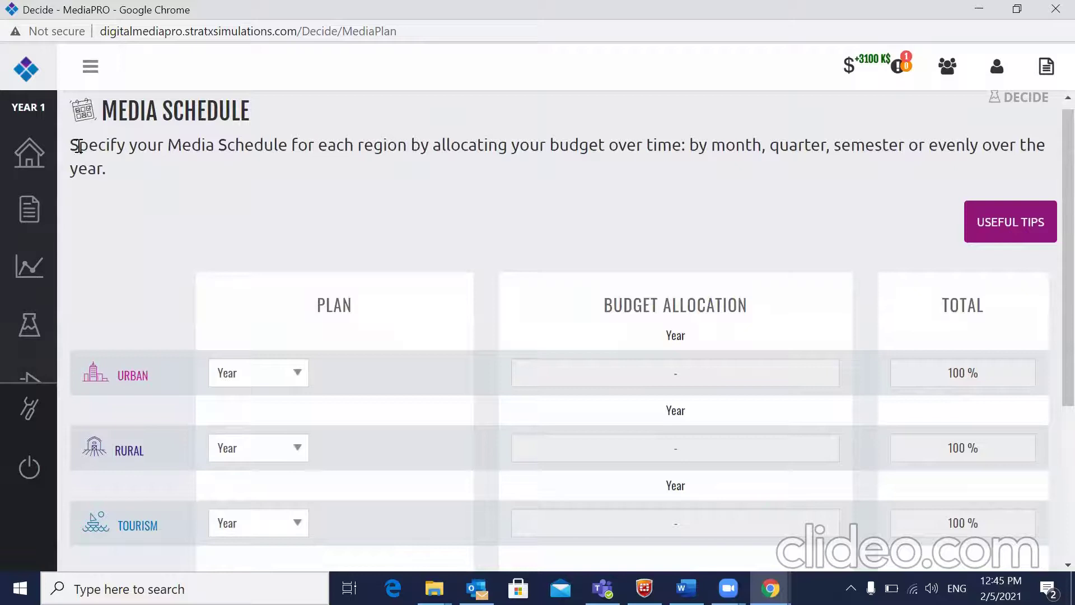
drag(69, 145, 126, 174)
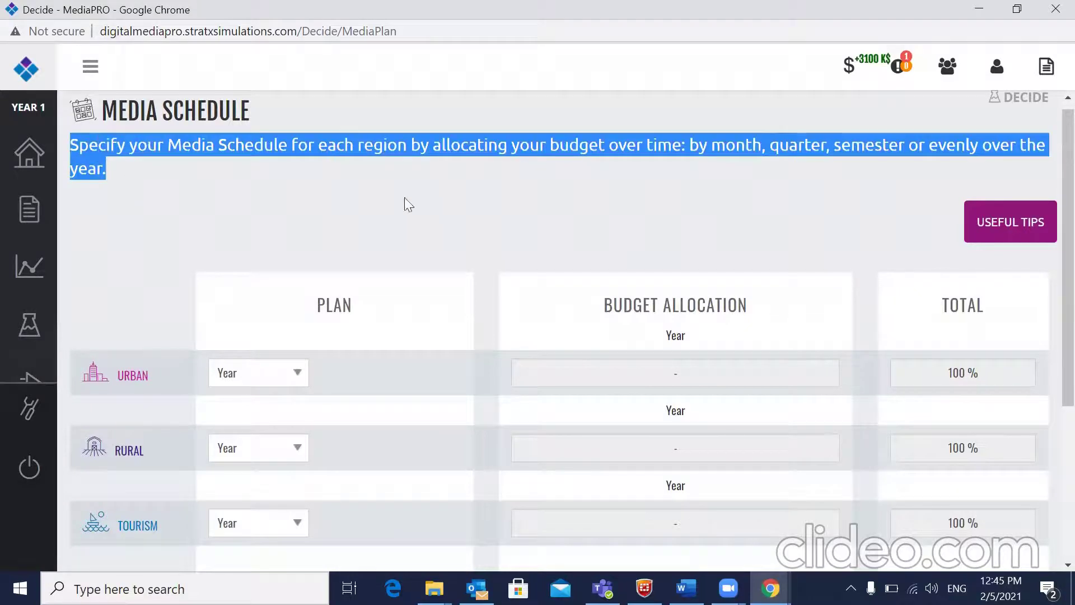
scroll(657, 257, down, 2)
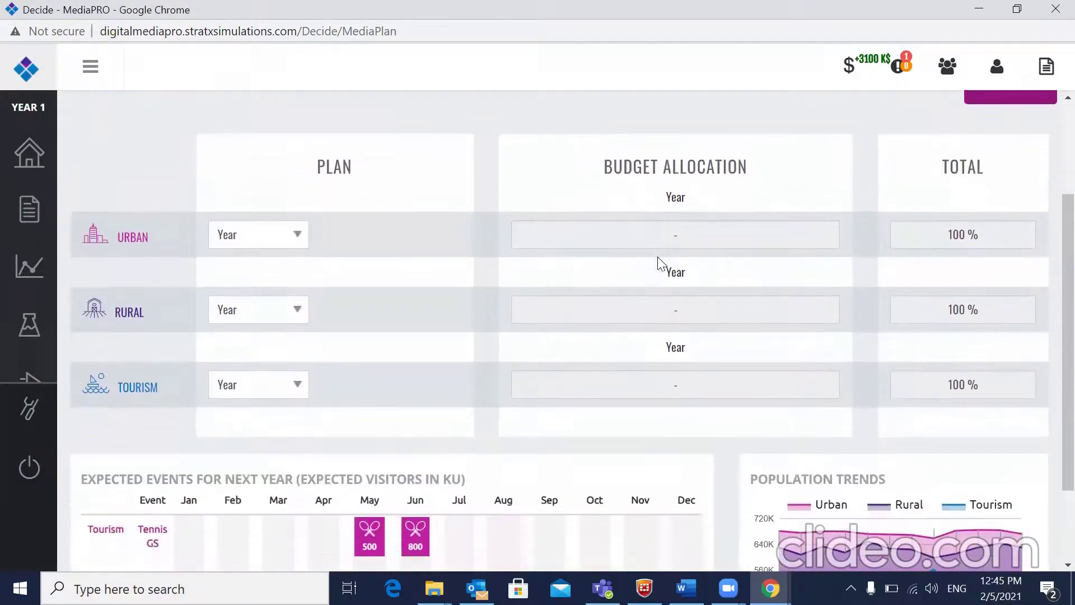
scroll(657, 257, down, 2)
scroll(658, 257, up, 3)
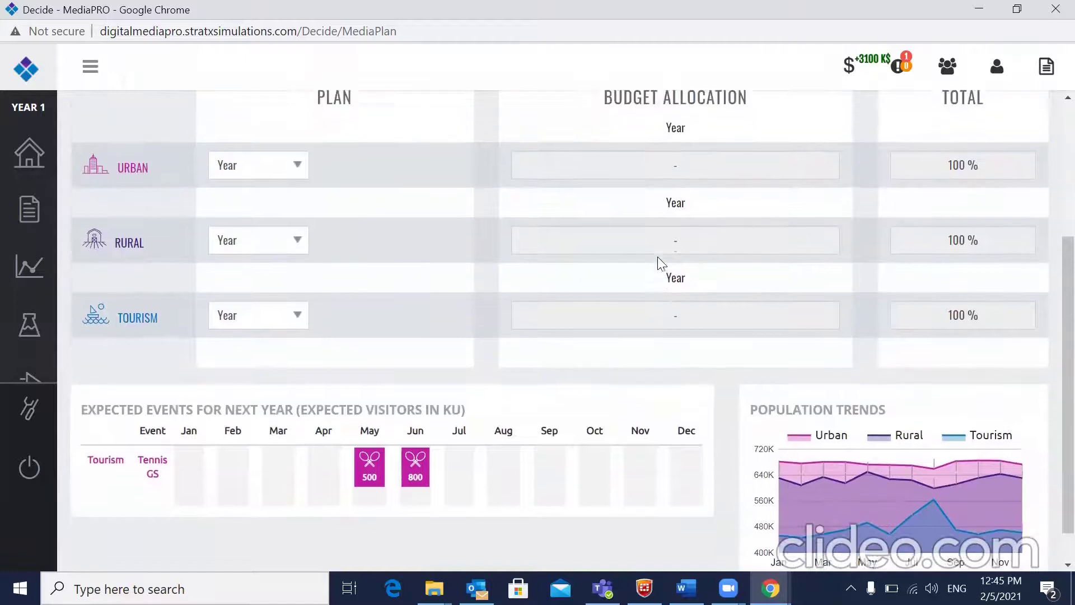
scroll(657, 256, up, 3)
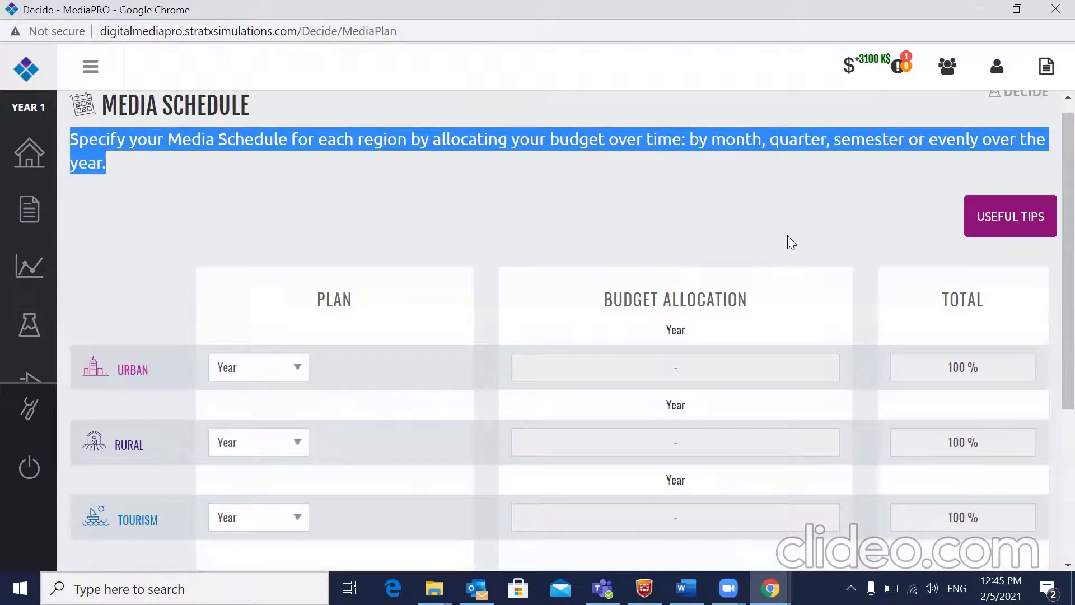
Read the useful tips on media schedule decisions and close them
click(1004, 221)
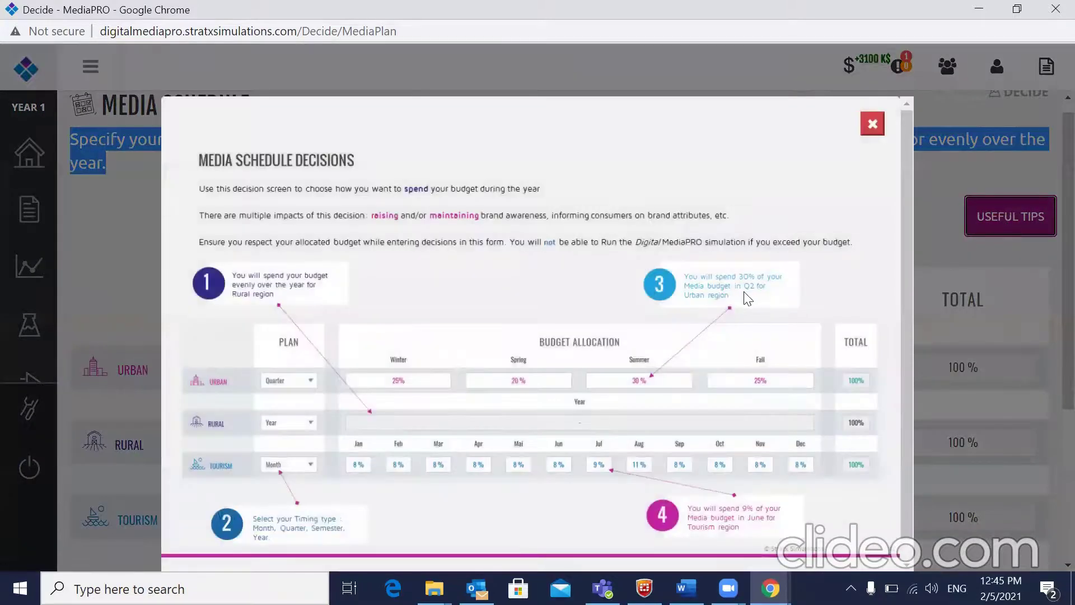
scroll(749, 298, down, 1)
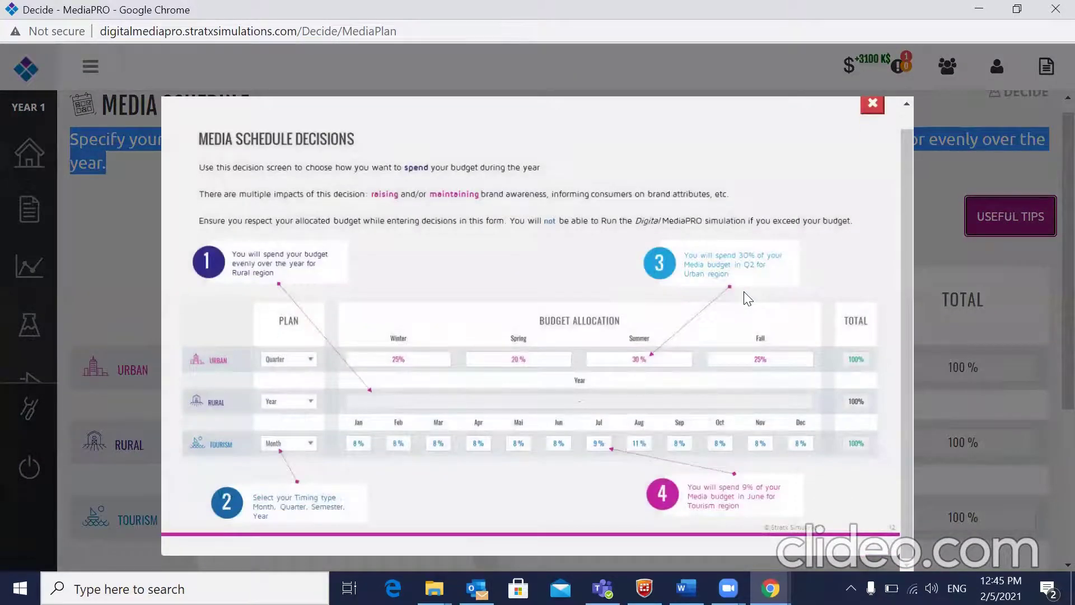
scroll(748, 298, up, 1)
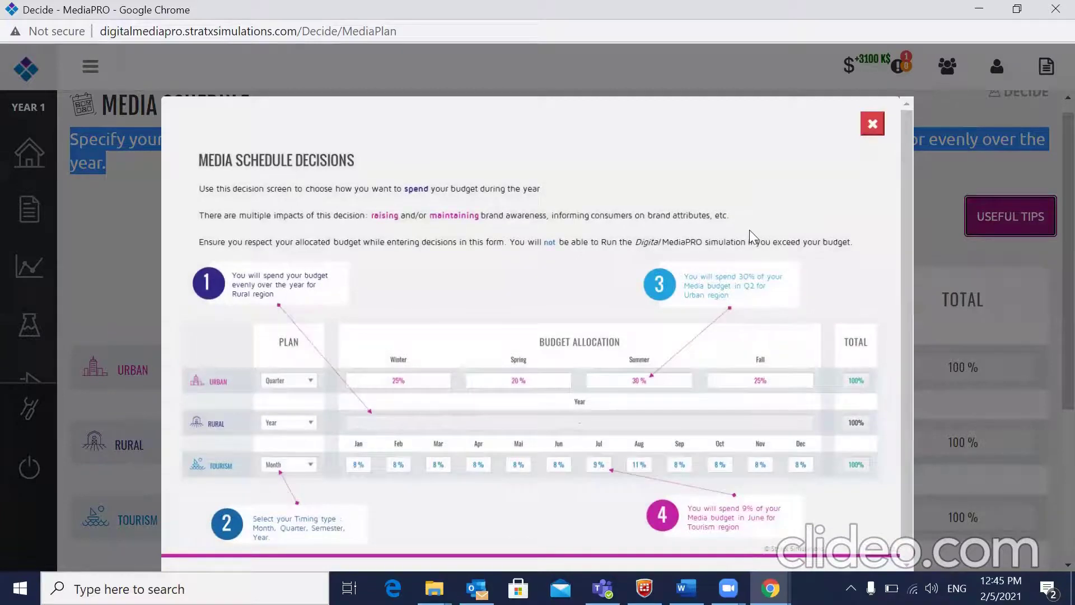
click(871, 124)
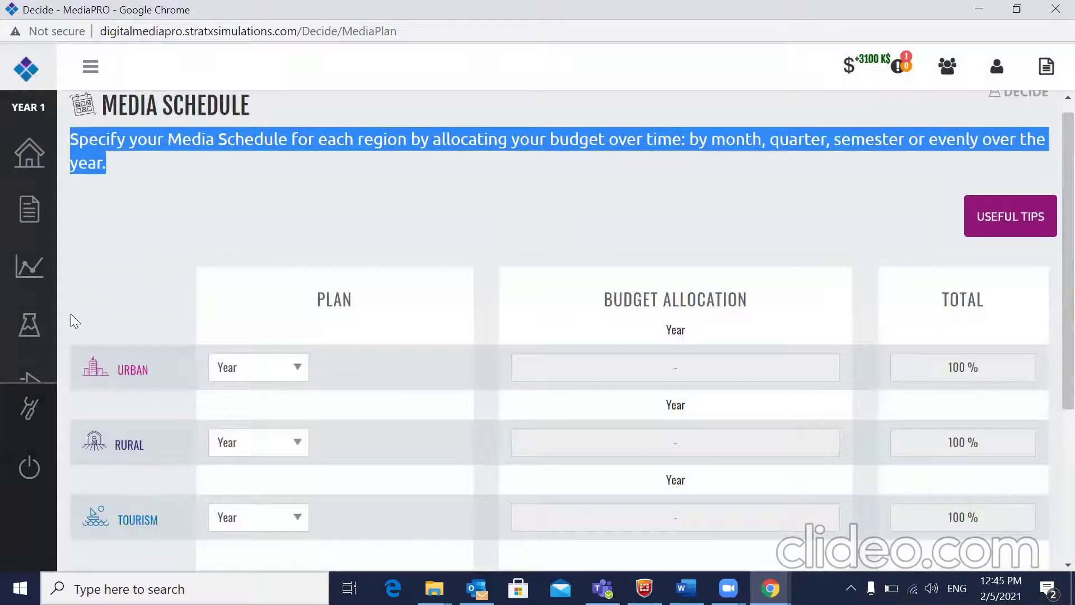
Open Forecasting in the Decide section and review its instructions, estimated segment sizes and market share estimates step
mouse_move(23, 333)
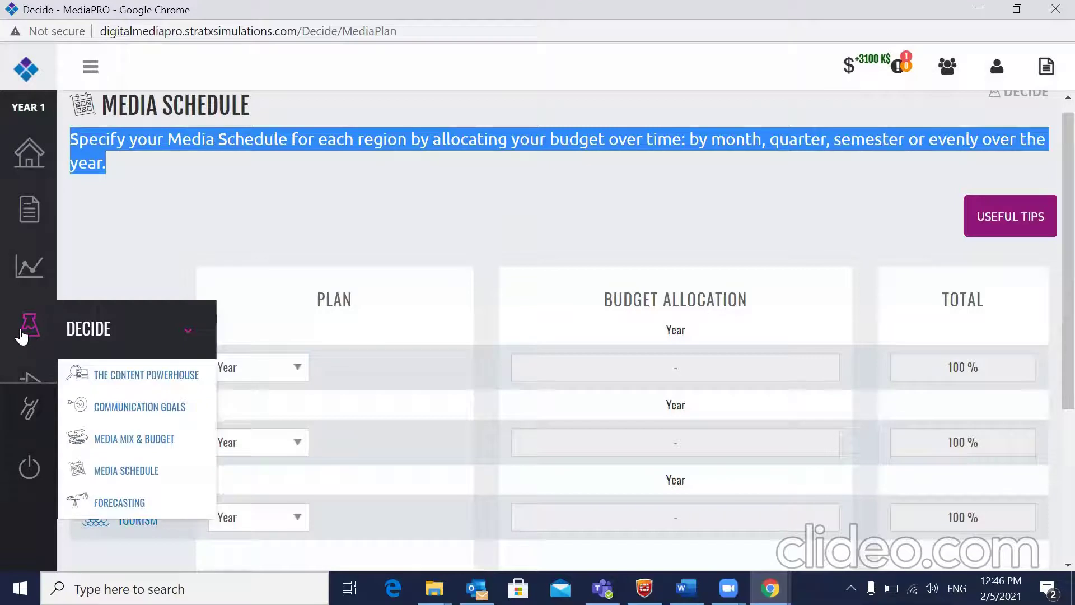
click(125, 504)
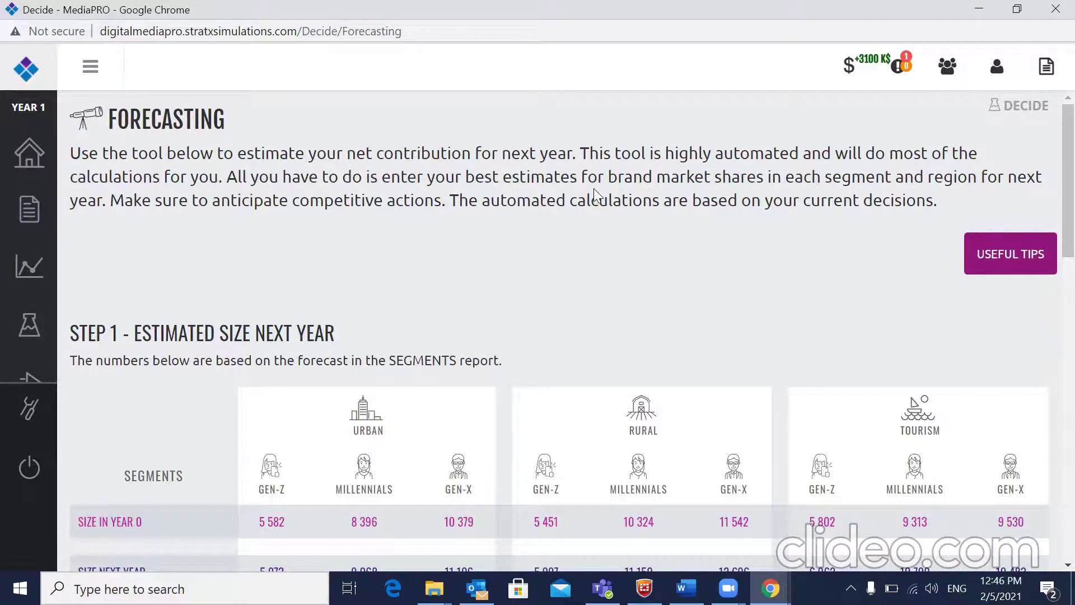
scroll(593, 190, down, 5)
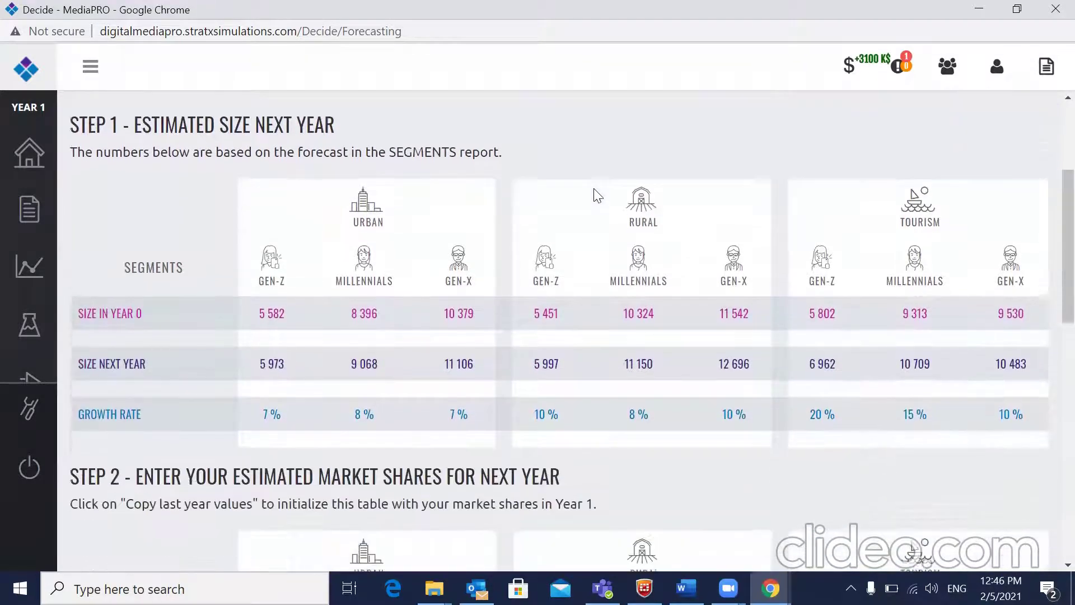
scroll(594, 188, down, 2)
scroll(594, 188, up, 6)
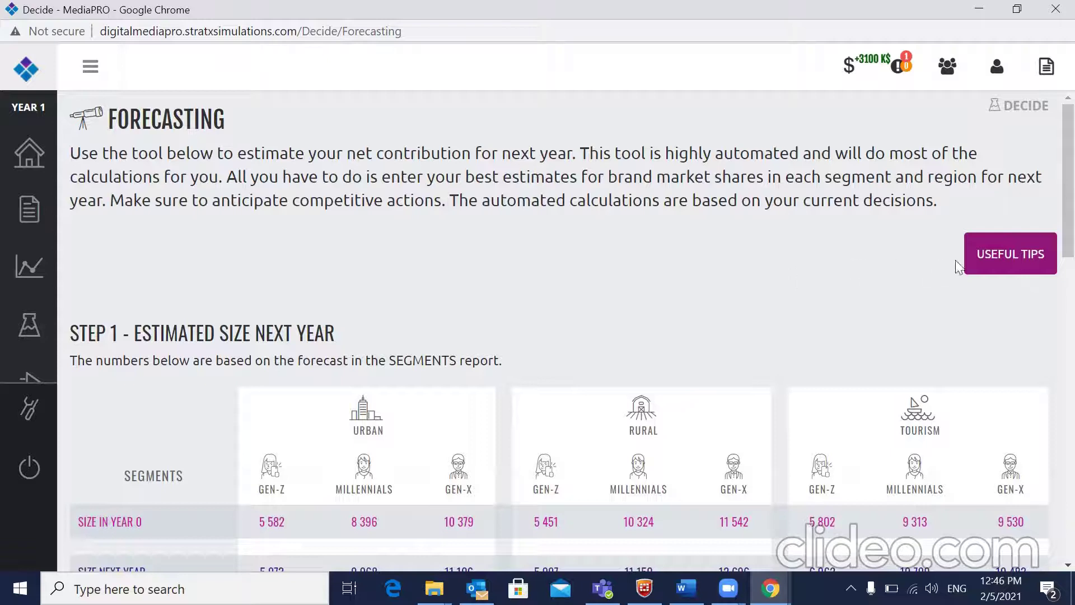
Read the useful tips on forecasting the future contribution and close them
click(997, 255)
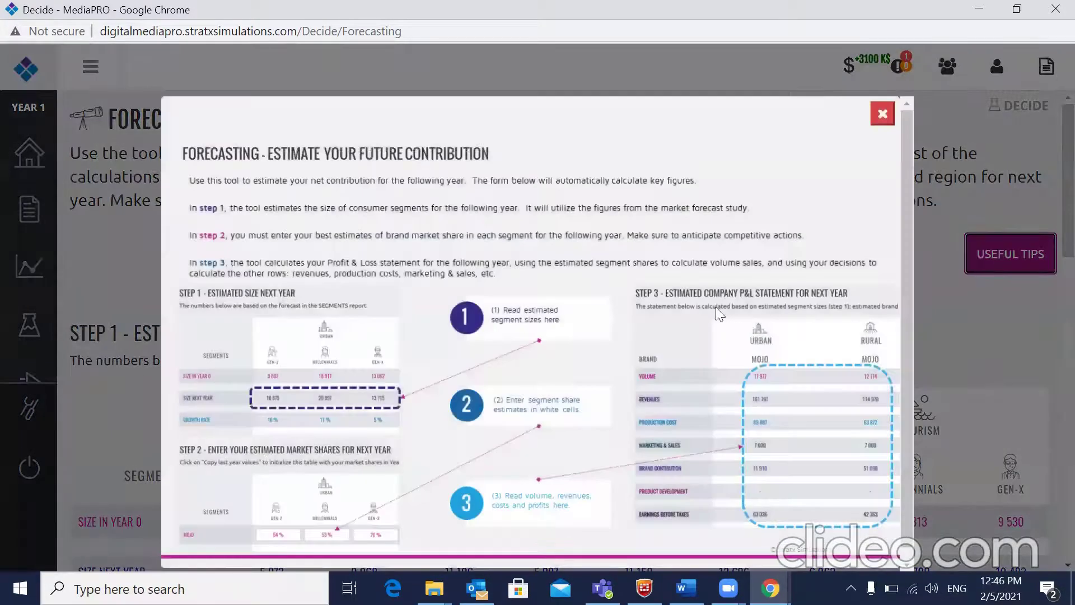
scroll(638, 324, down, 1)
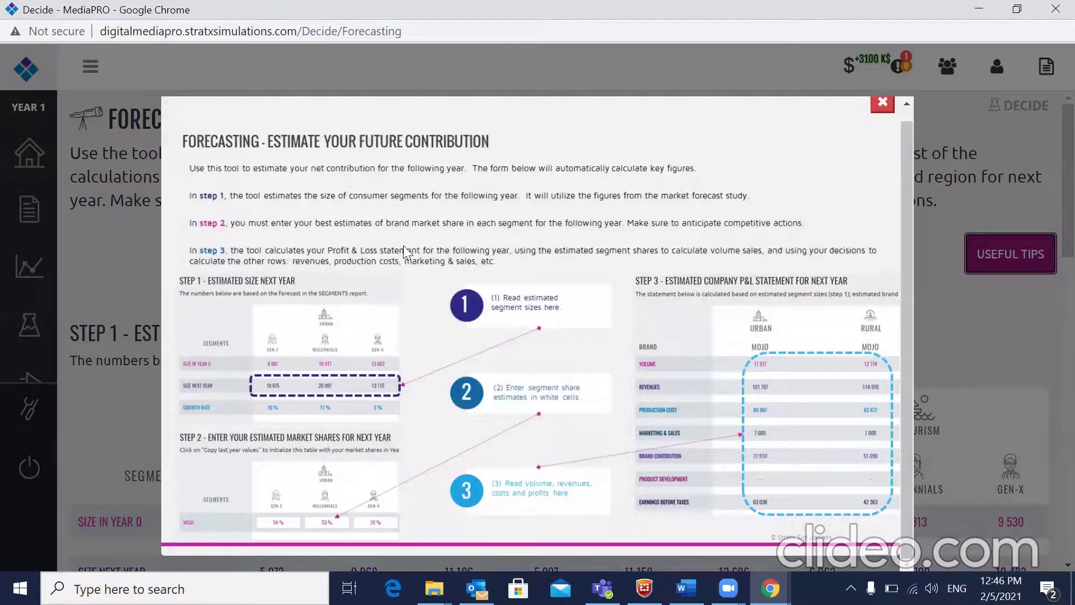
click(884, 104)
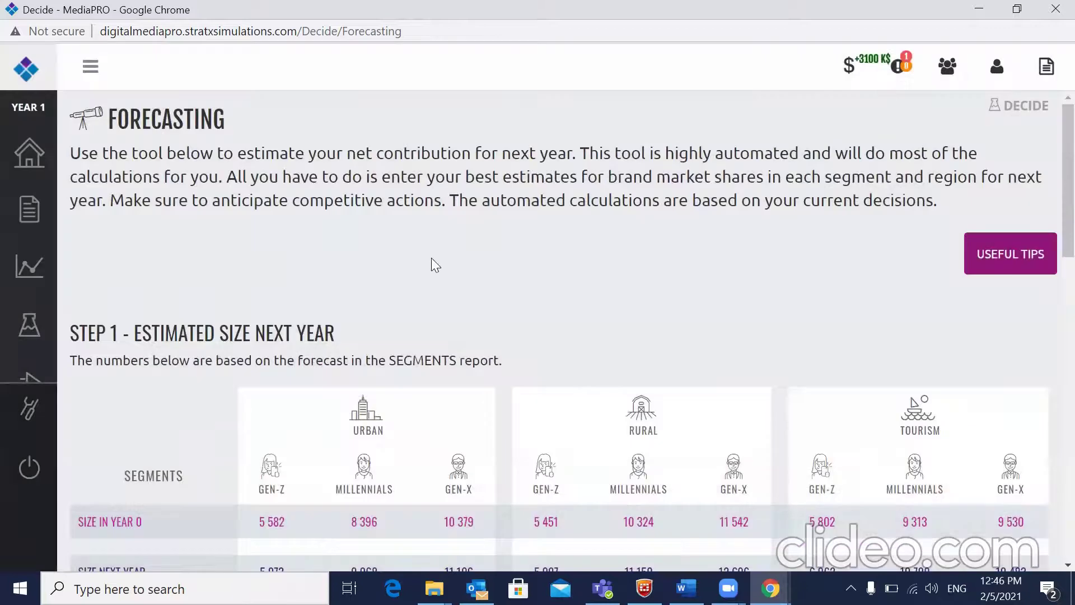
Open the Decision Review tool and look through the Year 0 content powerhouse, media budget, strategy, objectives and plan
mouse_move(39, 404)
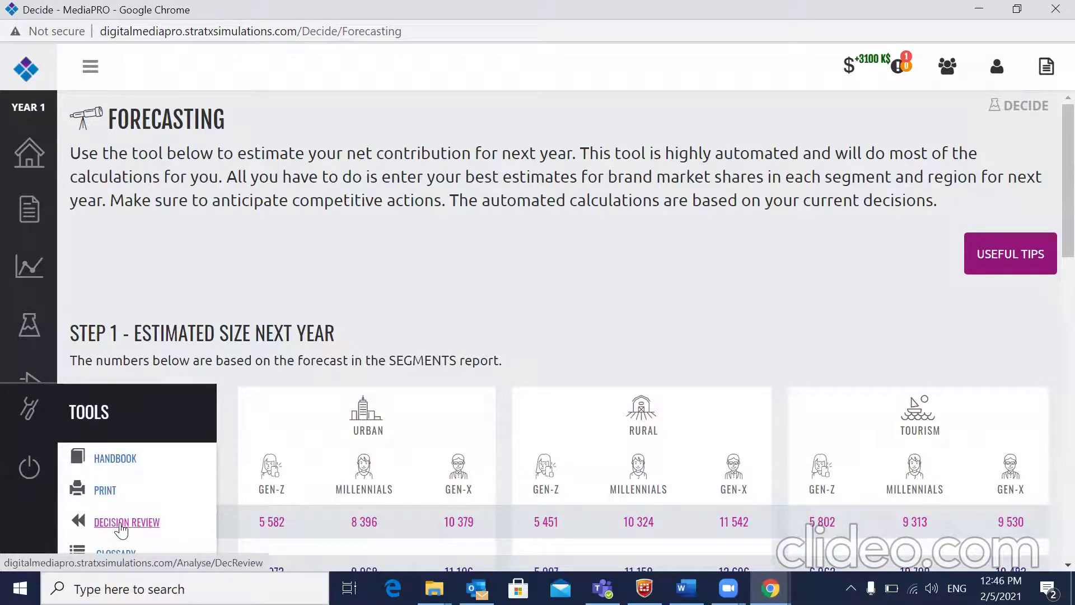
click(121, 524)
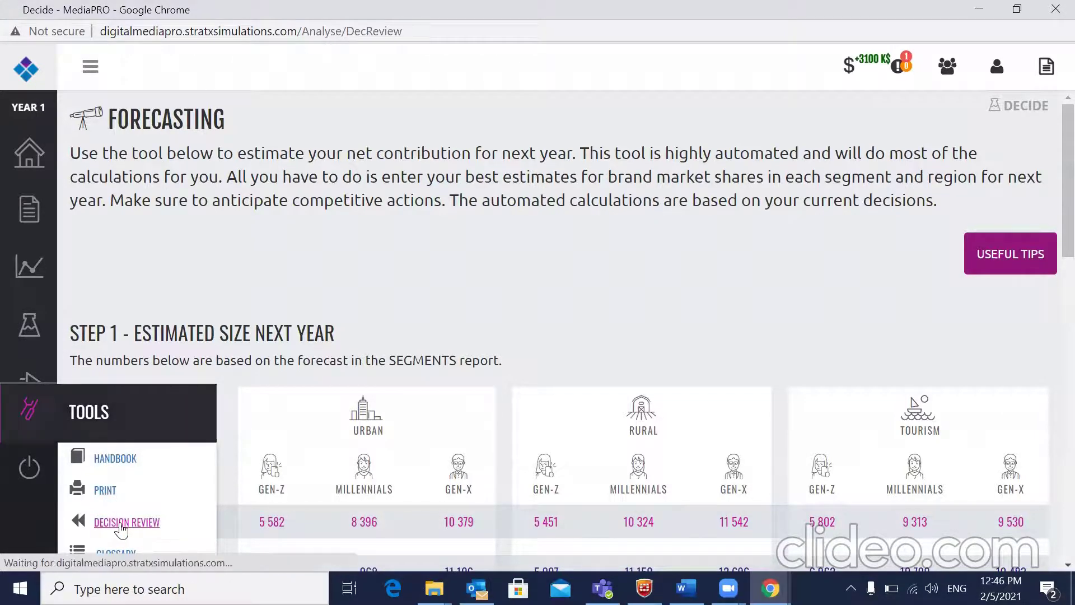
scroll(260, 424, down, 15)
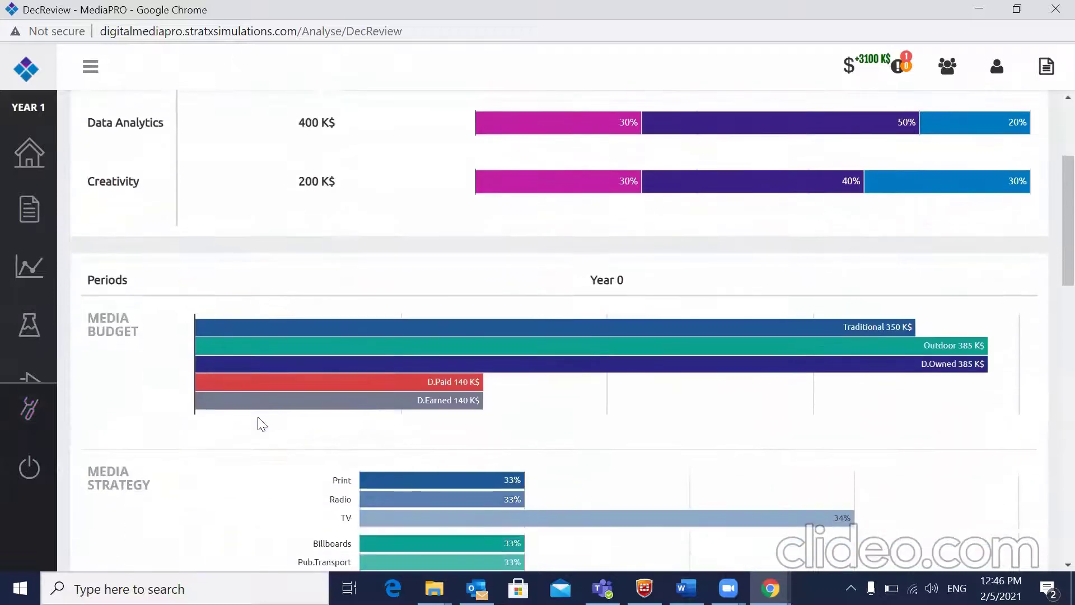
scroll(260, 424, down, 5)
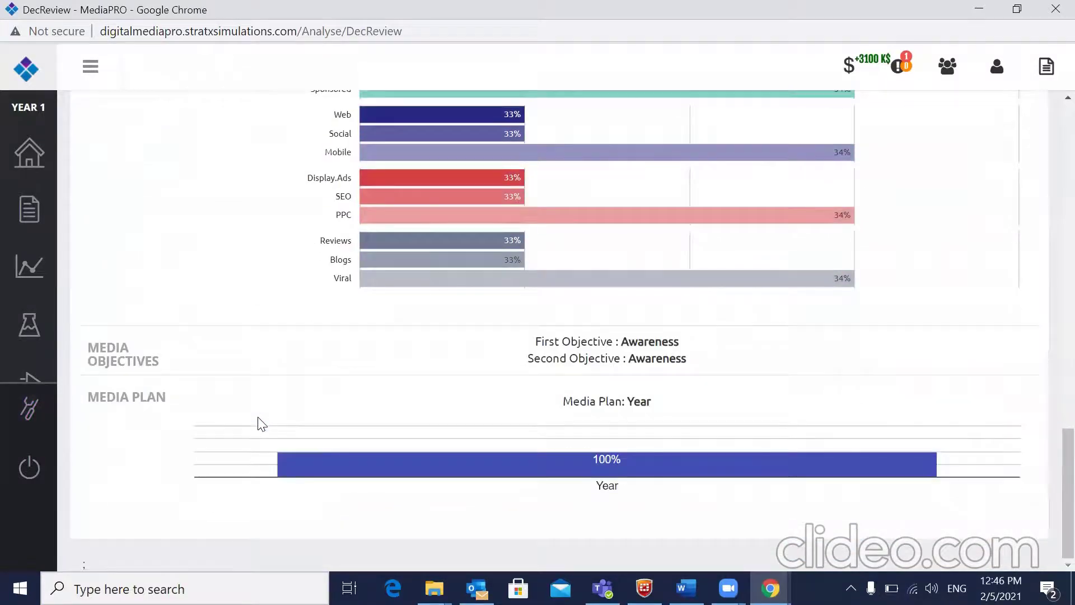
scroll(260, 424, up, 5)
scroll(261, 423, up, 15)
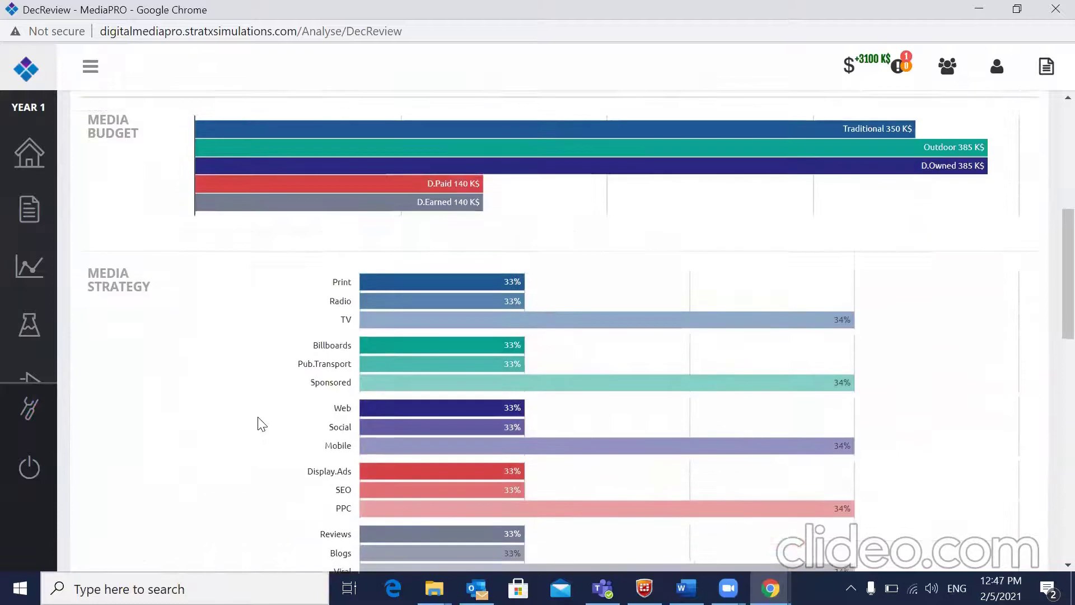
scroll(257, 417, up, 5)
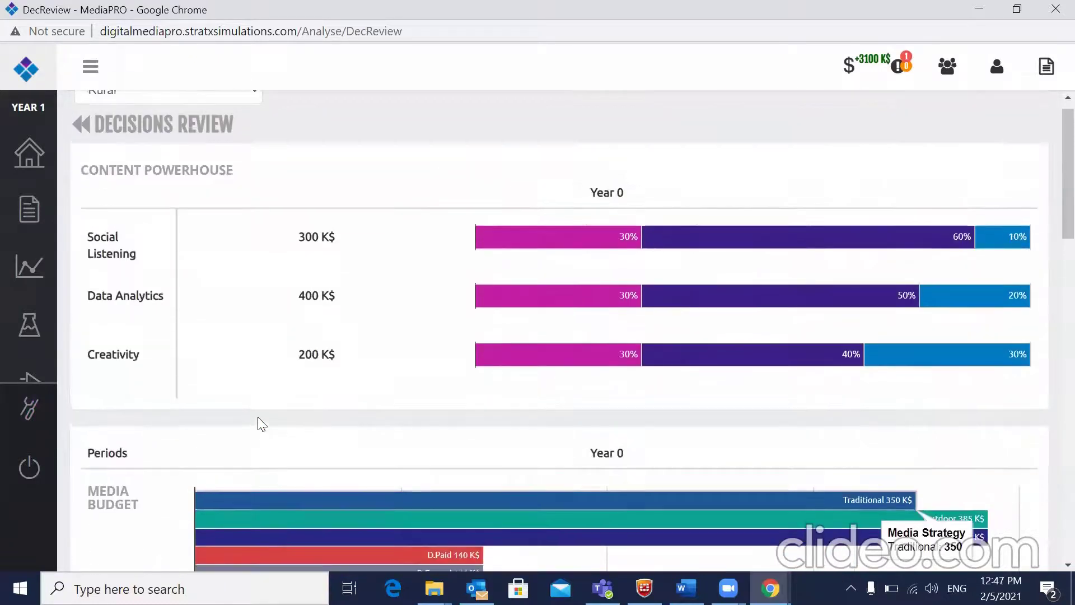
Switch the decisions review to the Tourism region and examine its regional and national media budgets, strategies and plan
click(221, 111)
click(211, 160)
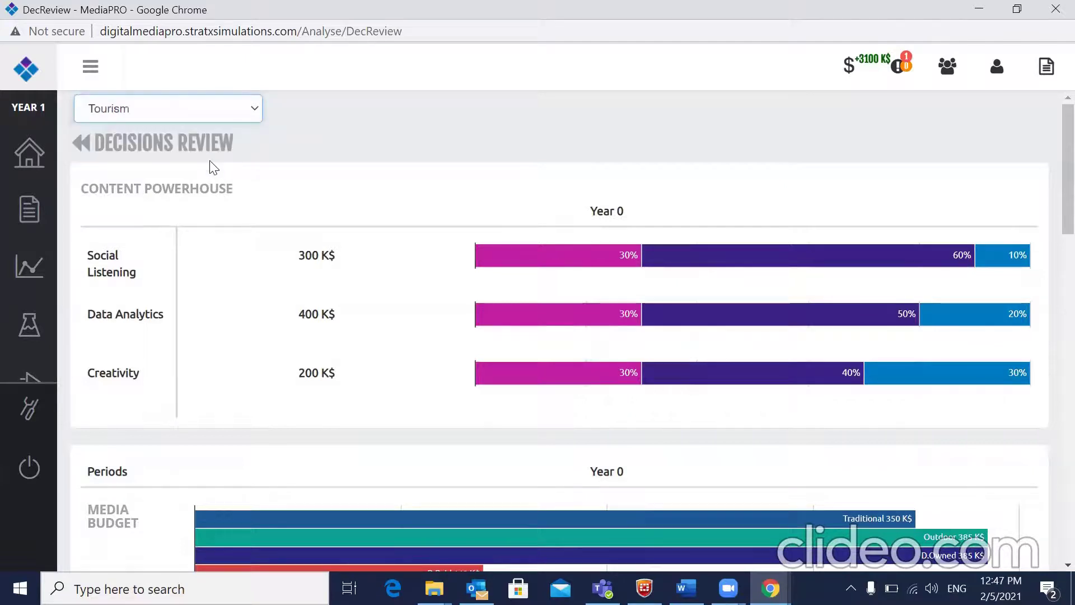
scroll(212, 167, down, 2)
scroll(211, 167, down, 18)
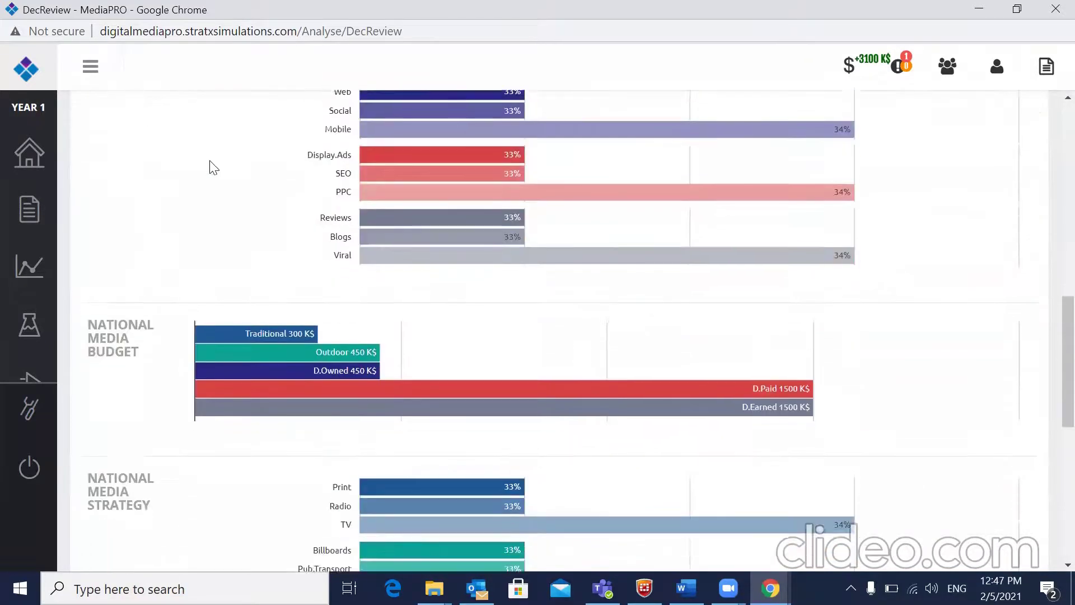
scroll(213, 166, up, 10)
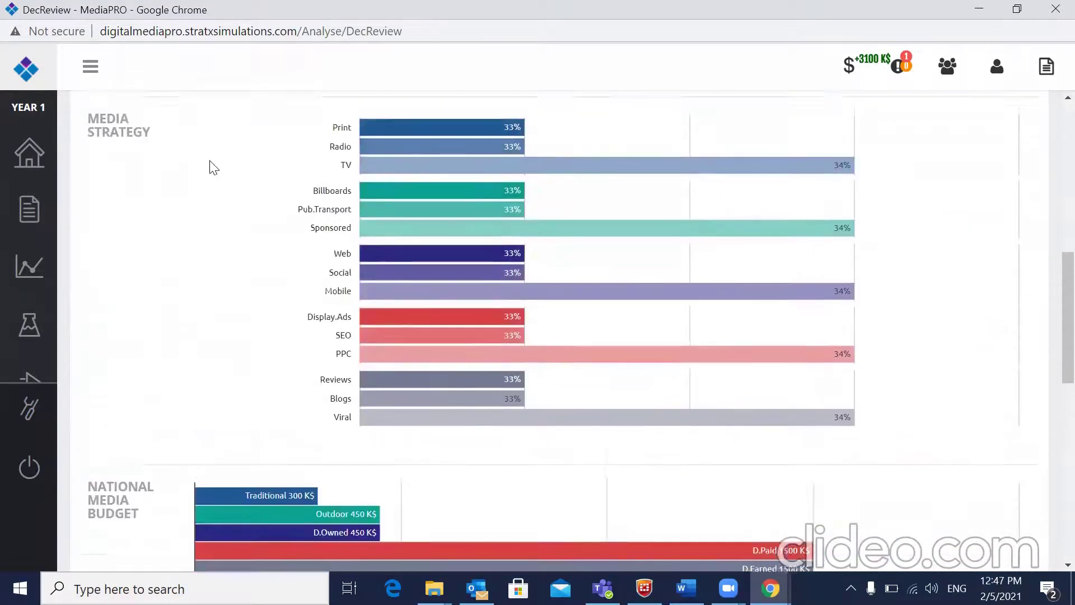
scroll(212, 166, down, 9)
scroll(211, 167, down, 2)
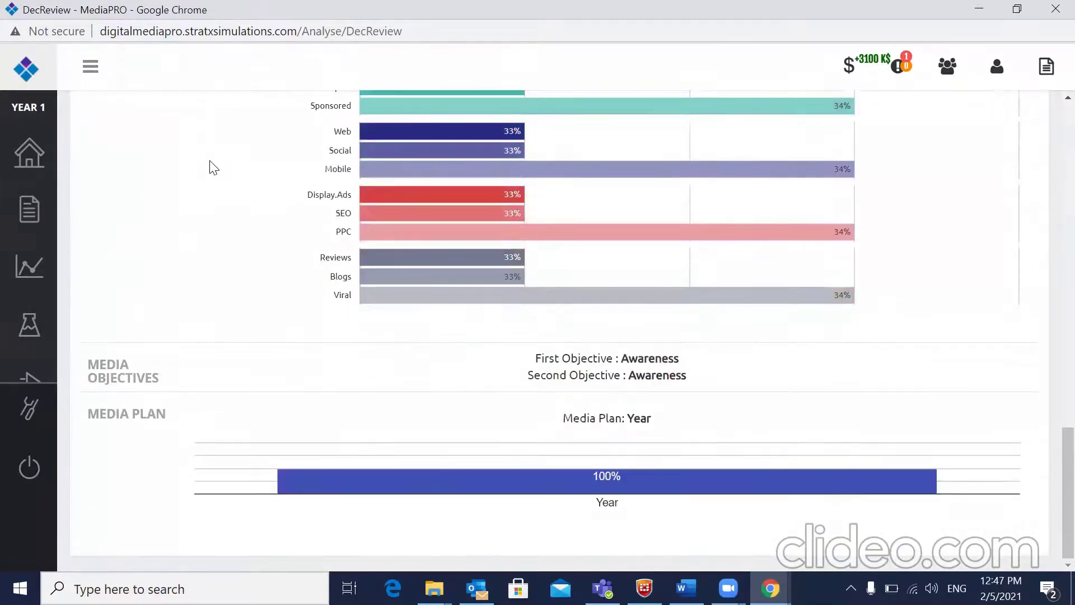
scroll(212, 167, up, 10)
scroll(212, 166, up, 10)
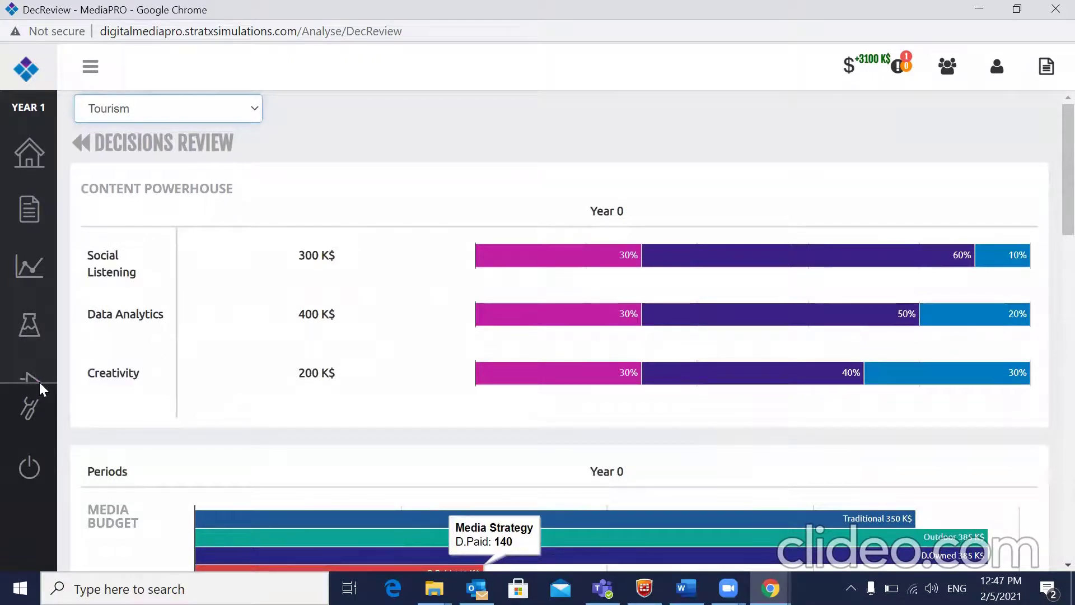
Open the Glossary tool and read through the definitions of the media and marketing terms
mouse_move(30, 414)
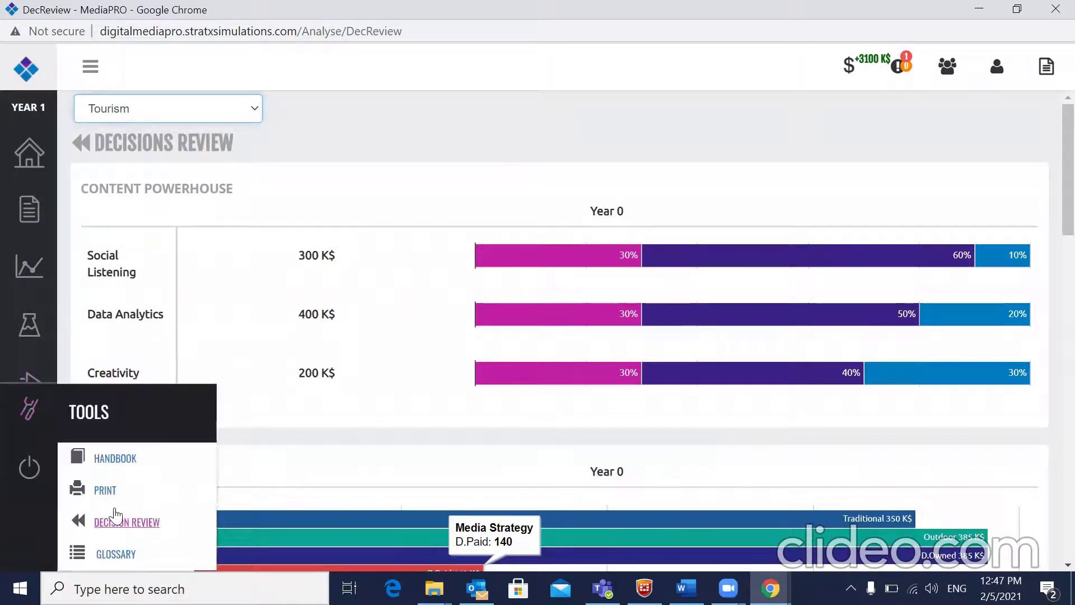
click(116, 555)
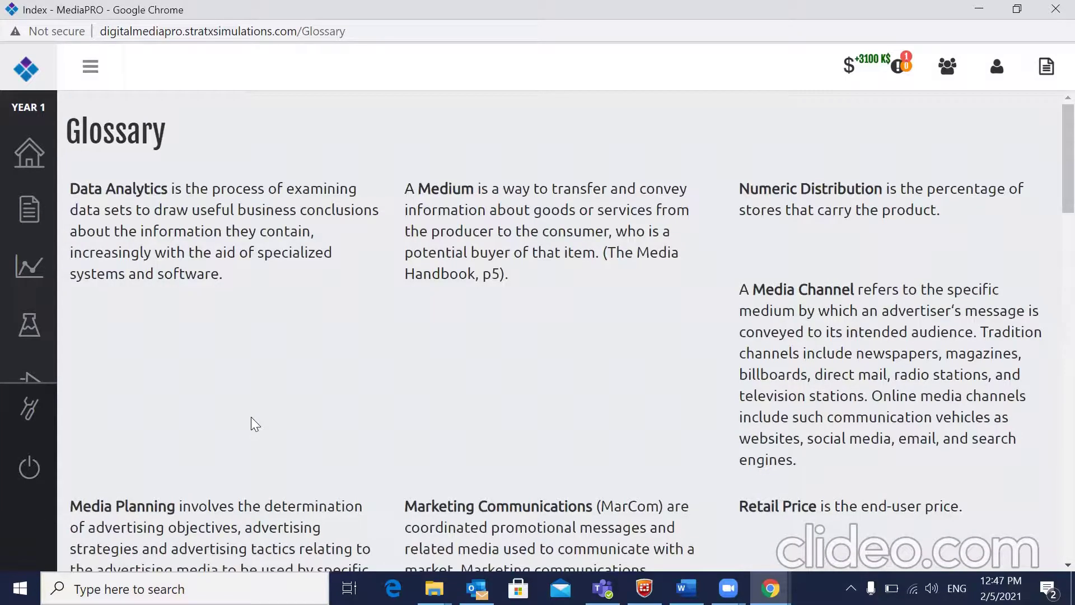
scroll(251, 416, down, 5)
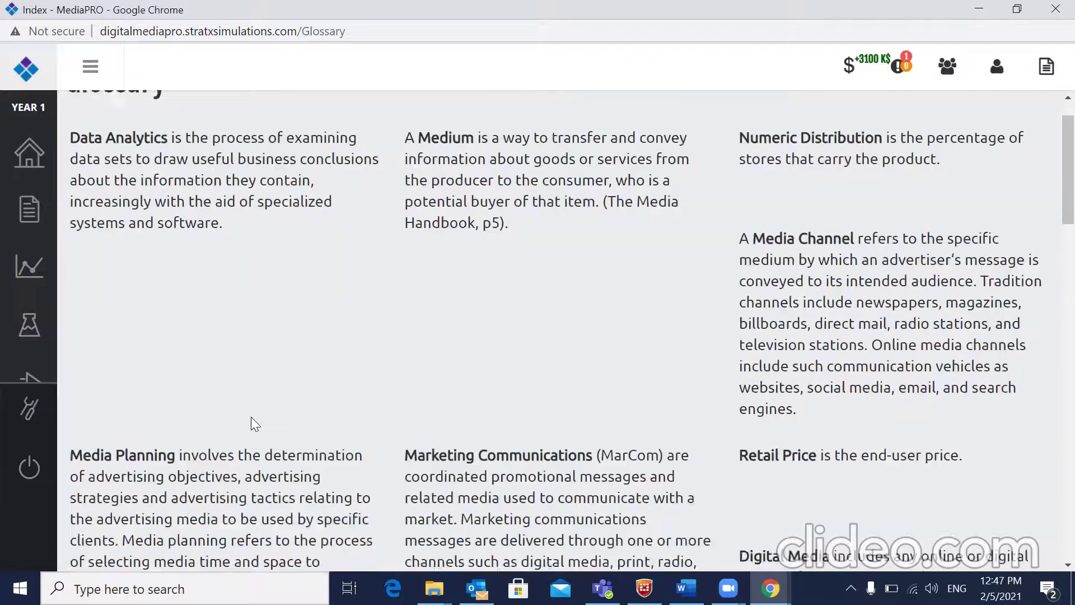
scroll(253, 417, down, 1)
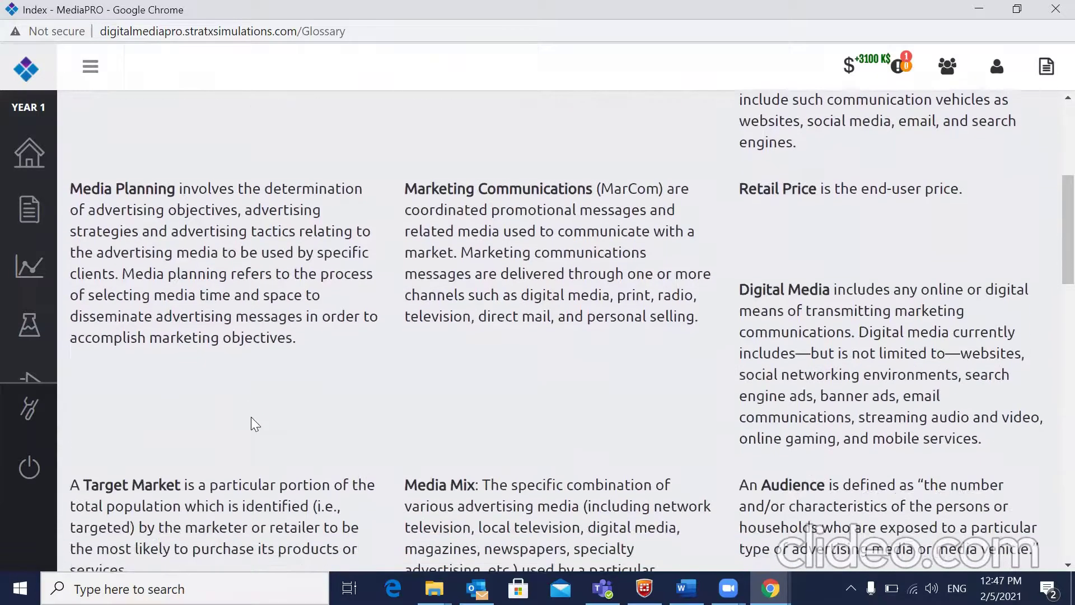
scroll(251, 417, down, 1)
scroll(251, 417, down, 4)
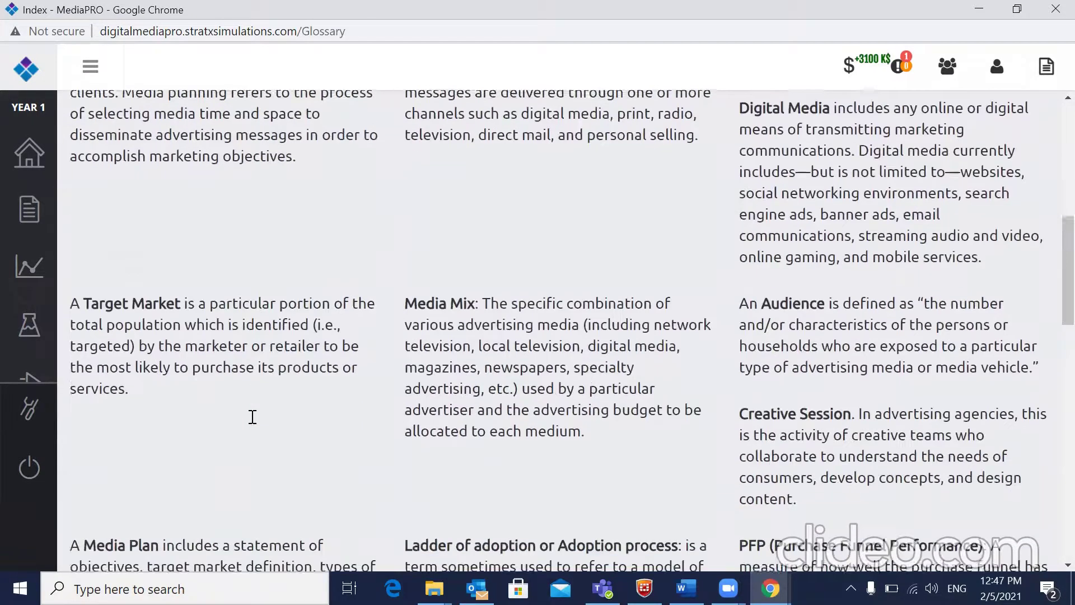
scroll(251, 416, down, 1)
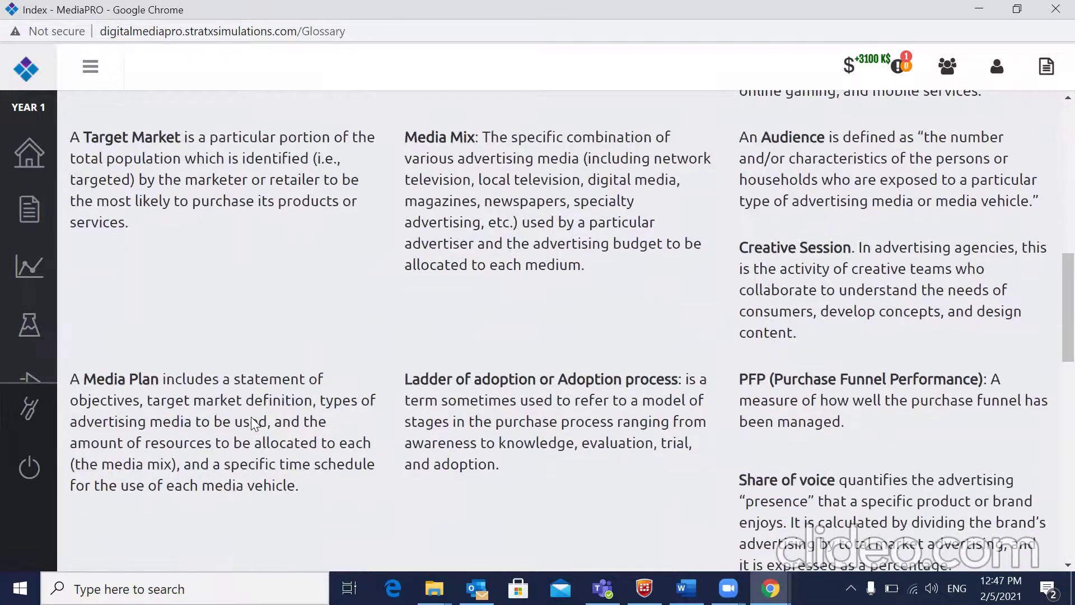
scroll(250, 416, down, 3)
scroll(251, 416, down, 6)
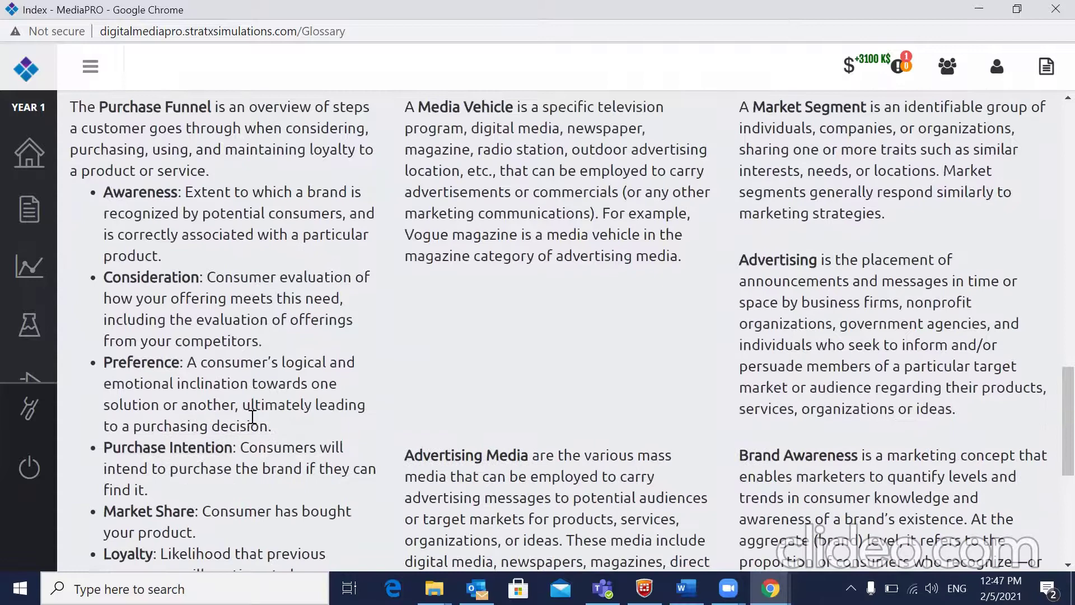
scroll(252, 416, down, 5)
scroll(250, 417, down, 3)
scroll(250, 417, up, 5)
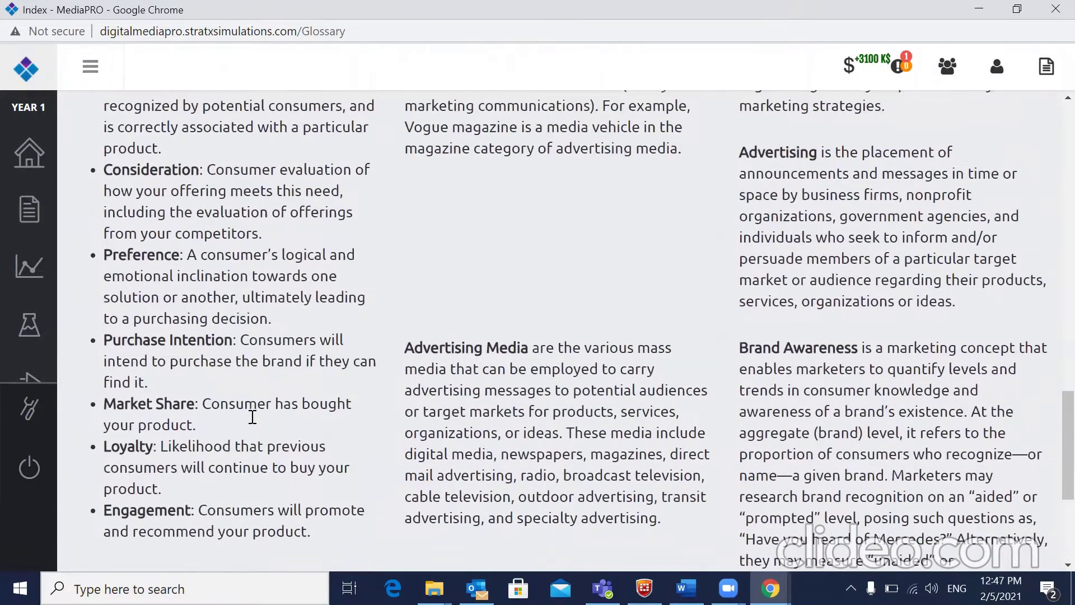
scroll(252, 417, up, 12)
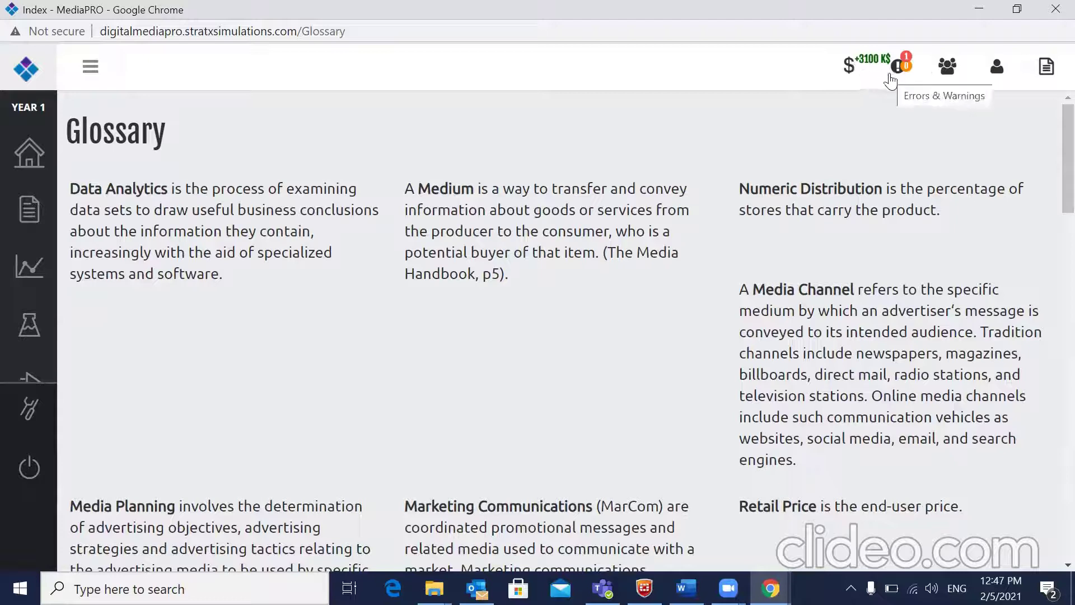
Try to rename the team from Team-01 to SuperTeam in the team identity settings
click(996, 69)
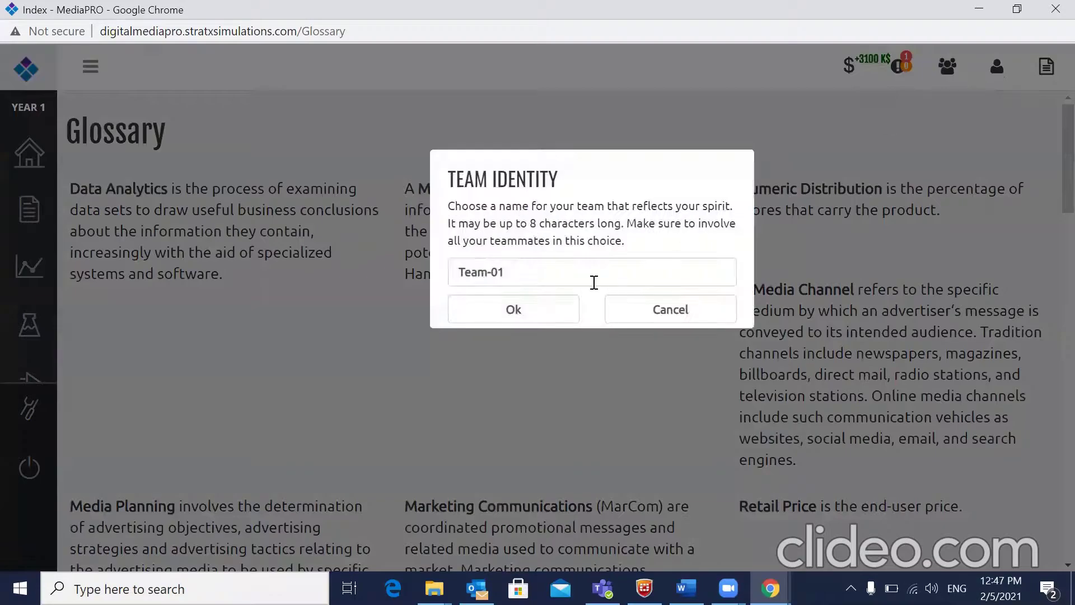
click(595, 283)
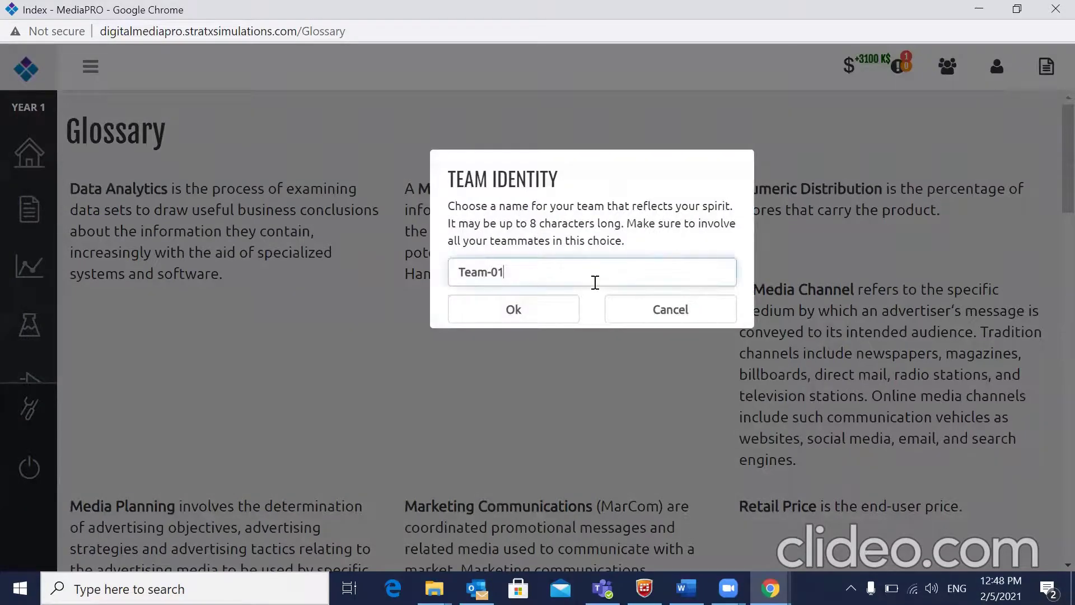
key(BackSpace)
key(BackSpace)
key(BackSpace)
key(BackSpace)
key(BackSpace)
key(BackSpace)
key(BackSpace)
text(SuperTeam)
click(521, 313)
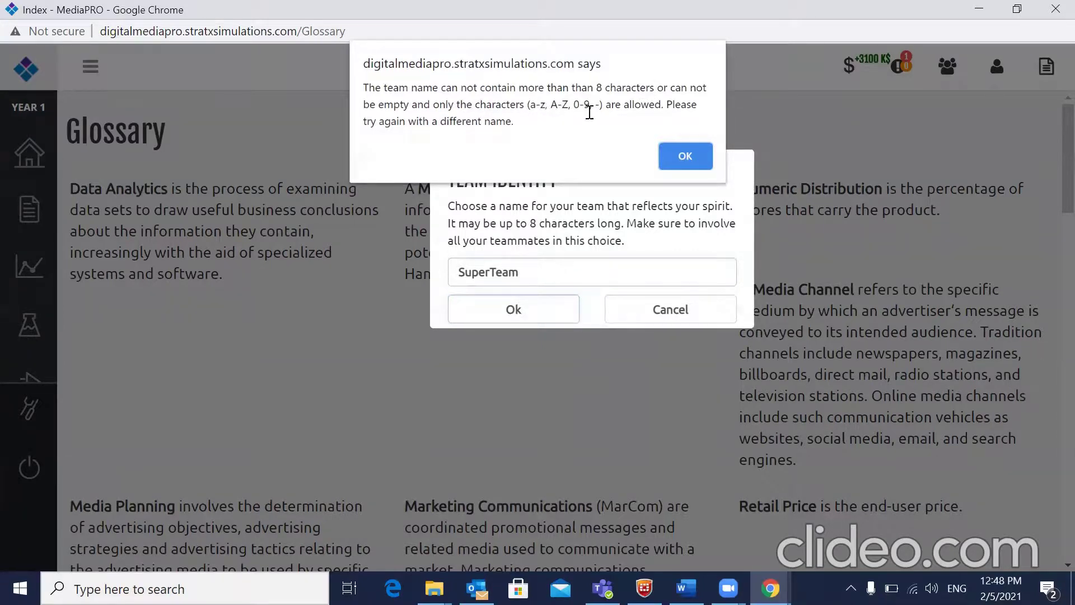
Dismiss the name alert, shorten the team name to Superb and confirm it
click(674, 153)
click(551, 269)
key(BackSpace)
key(BackSpace)
key(BackSpace)
key(BackSpace)
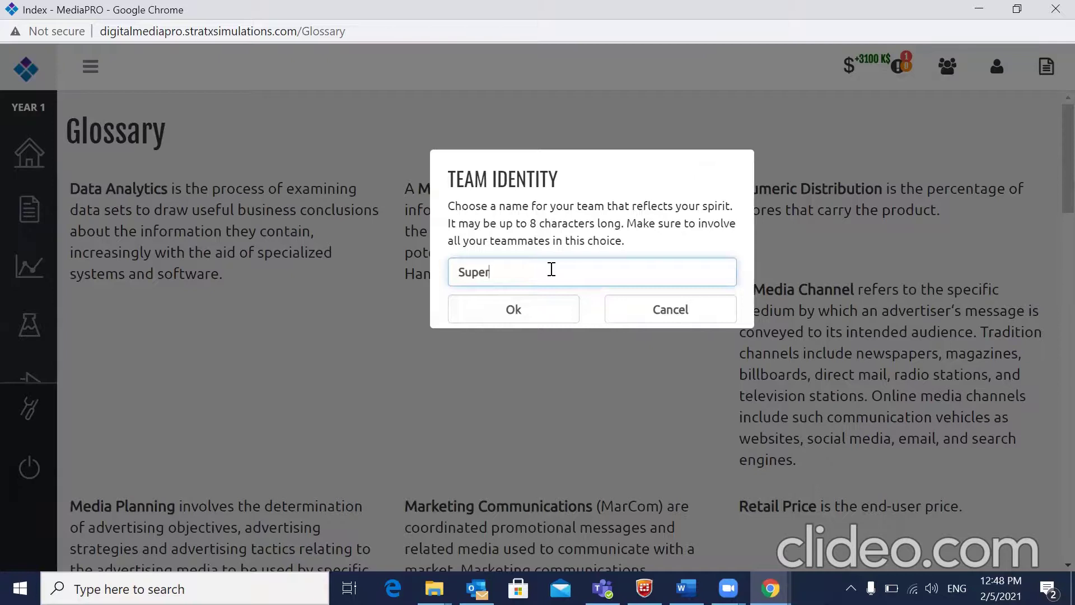
text(b)
click(515, 312)
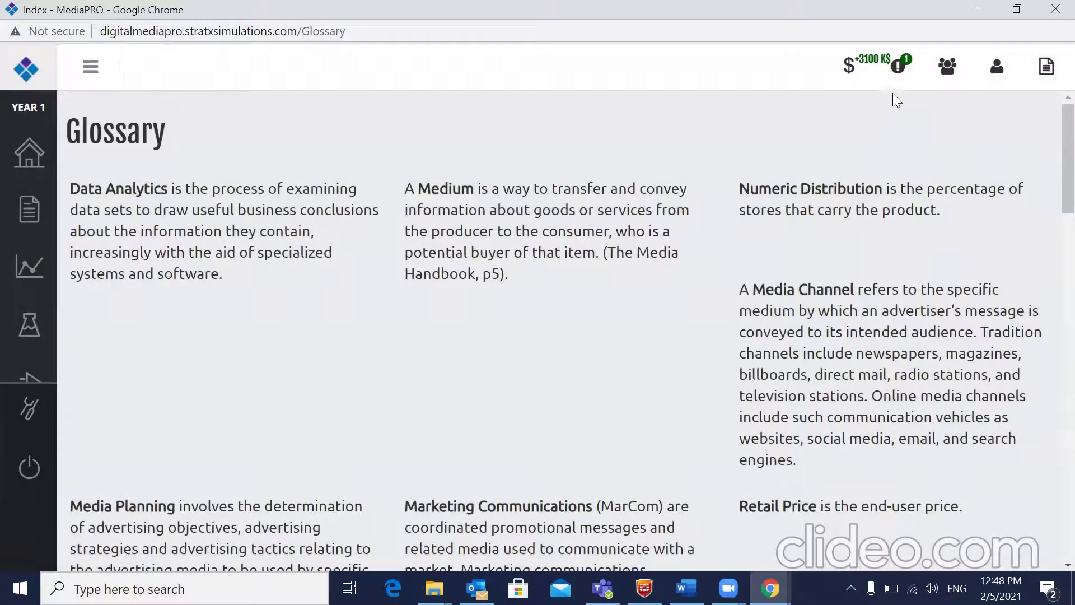
Check the errors and warnings report for the team's decisions and close it
click(900, 68)
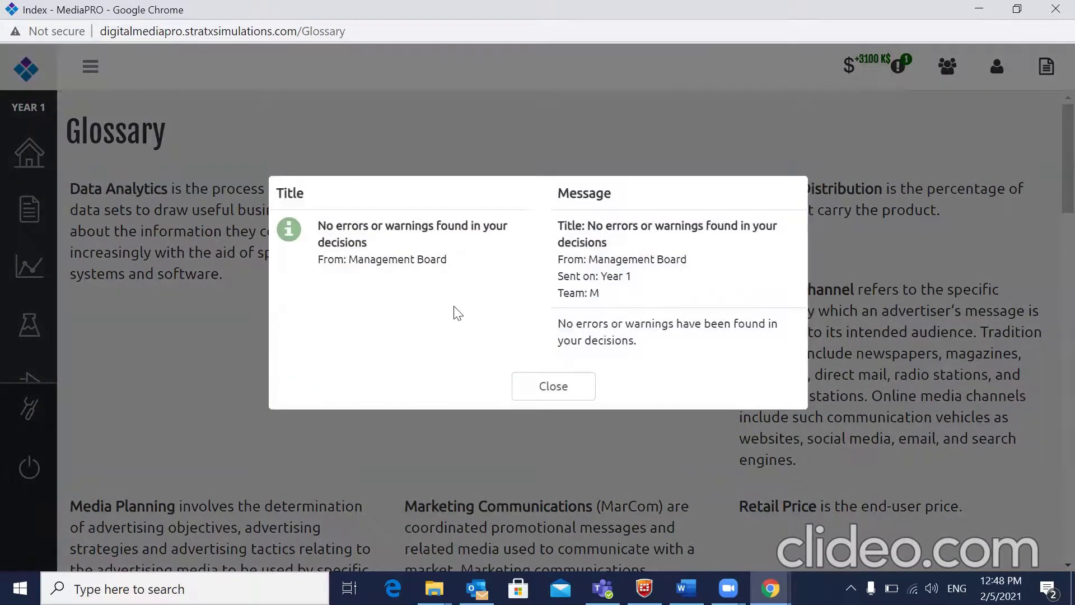
click(551, 385)
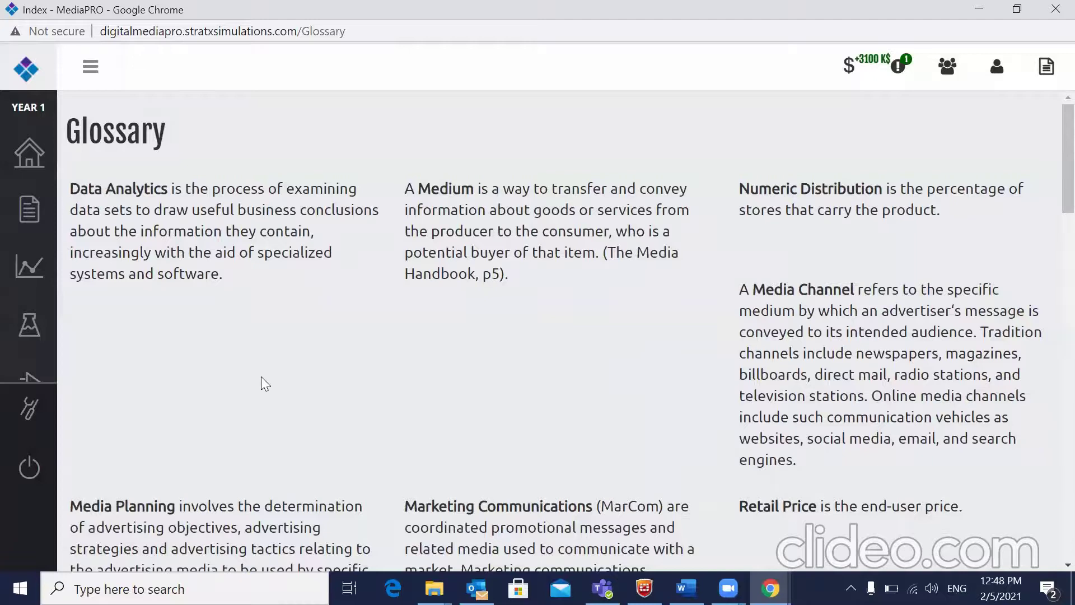
scroll(261, 376, down, 1)
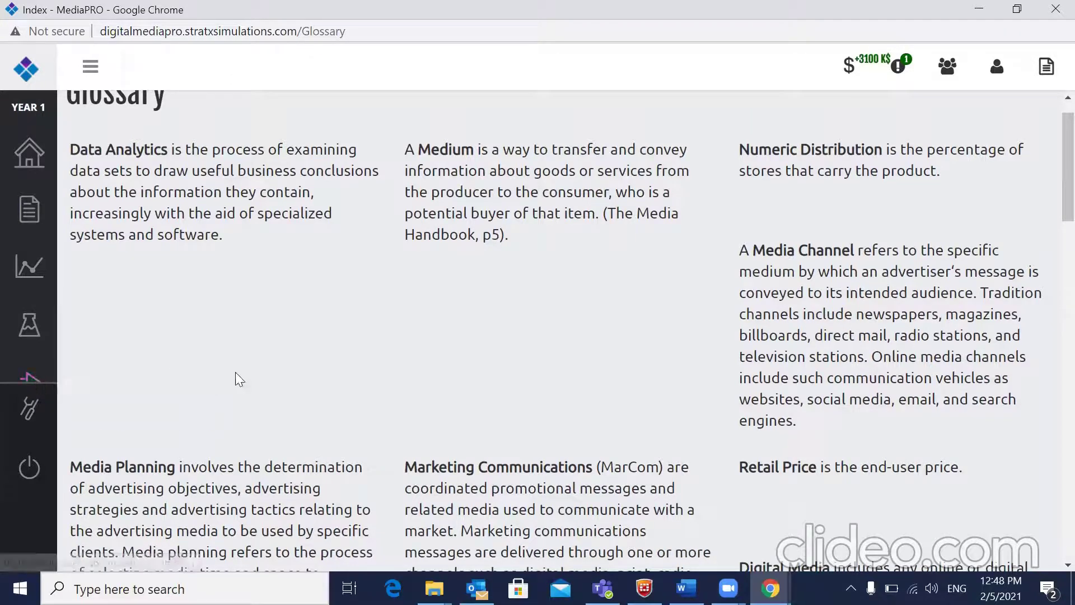
Review which teammates are logged in and which decision pages they are using, and close the activity overview
click(946, 68)
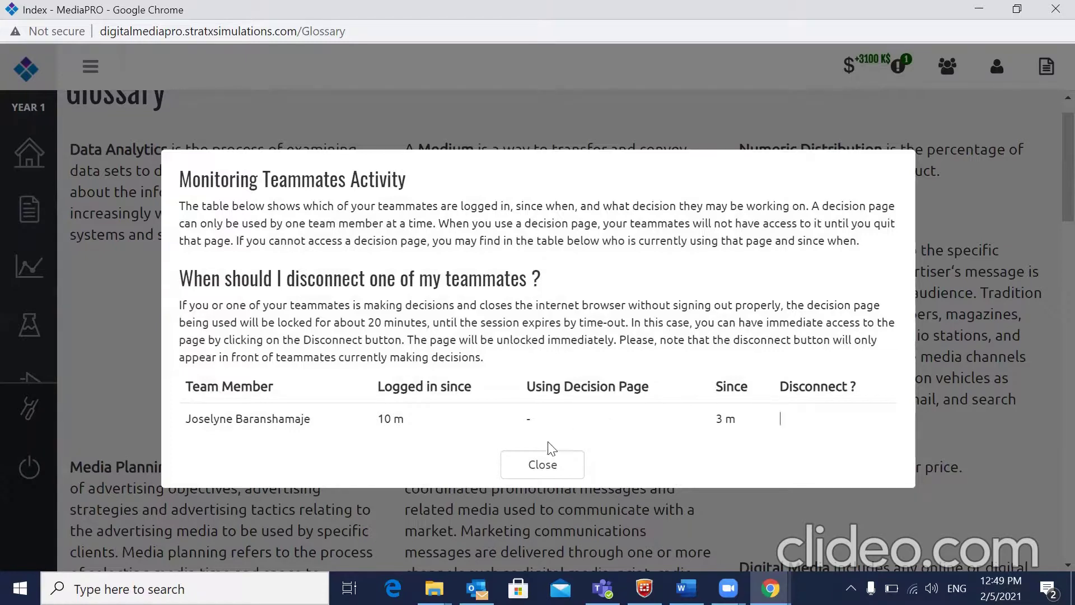
click(539, 473)
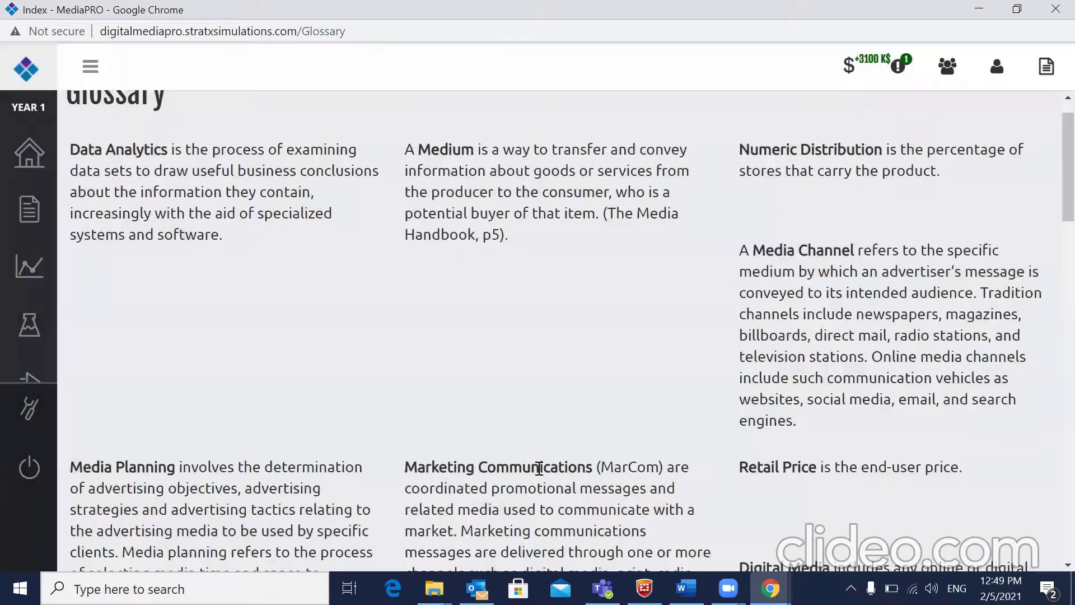
scroll(539, 468, down, 2)
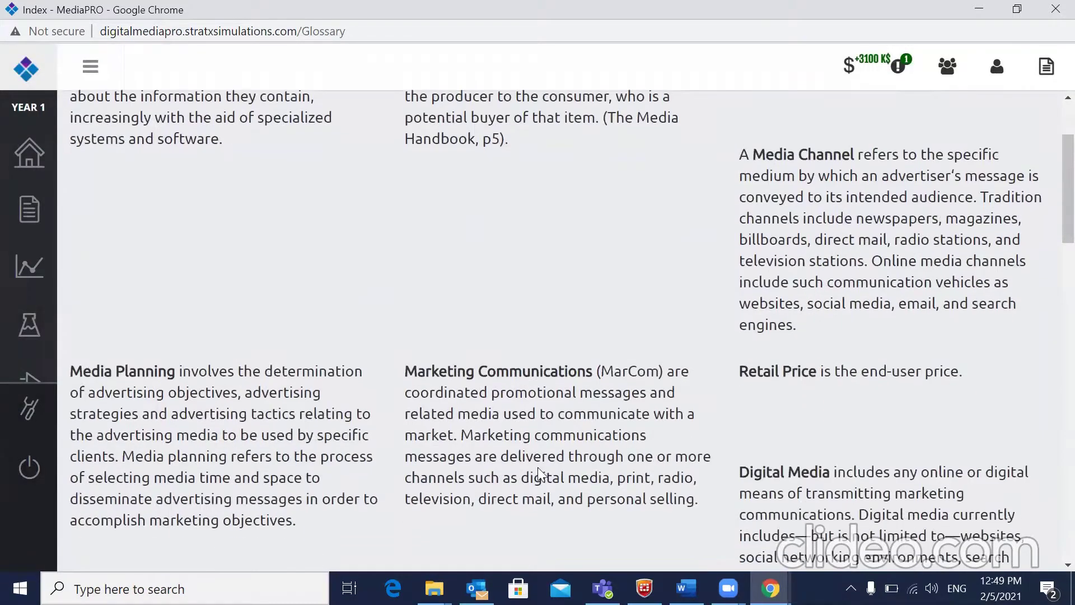